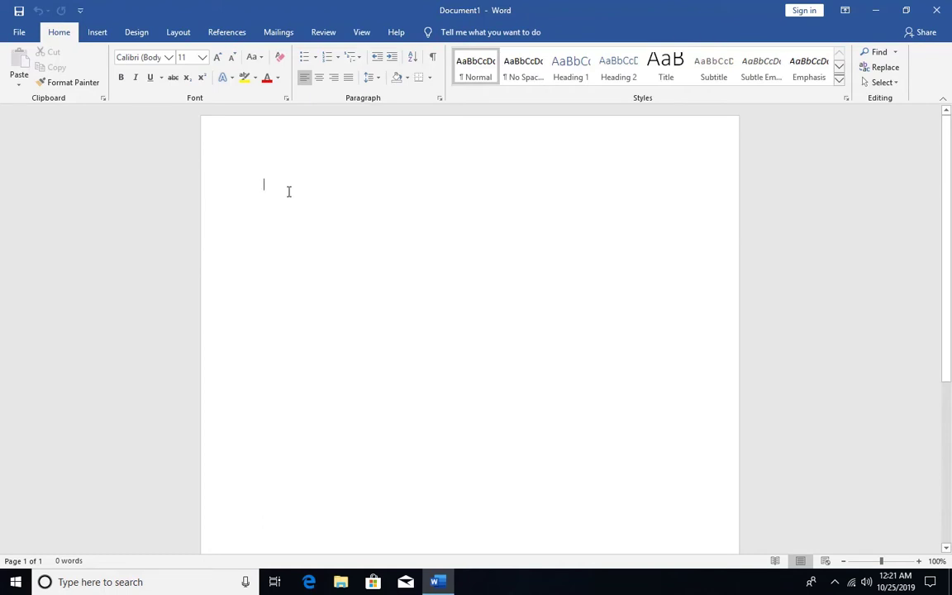
Generate sample paragraphs in the blank document with the =rand() function
{"action": "type", "text": "-"}
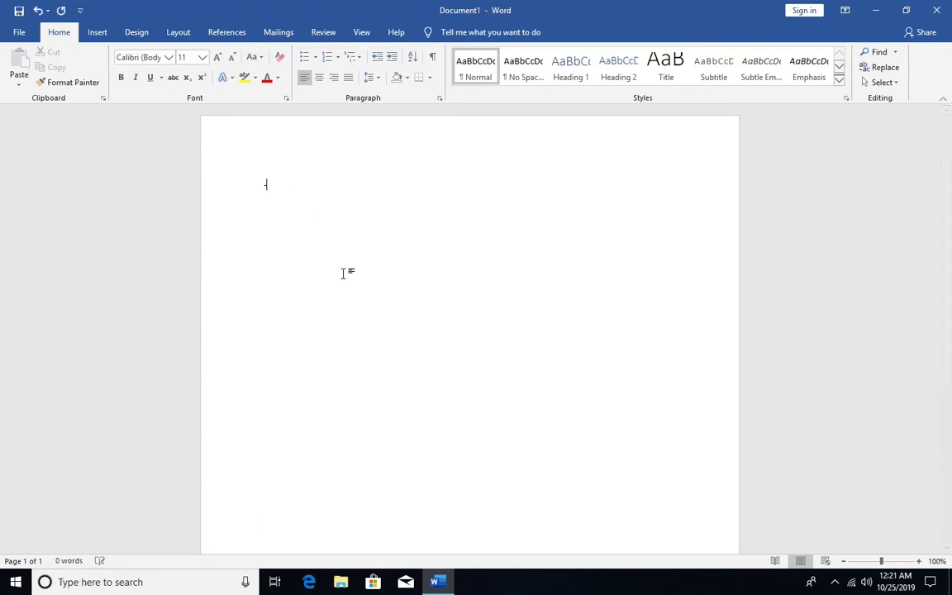
{"action": "key", "text": "BackSpace"}
{"action": "type", "text": "=rand()"}
{"action": "key", "text": "Return"}
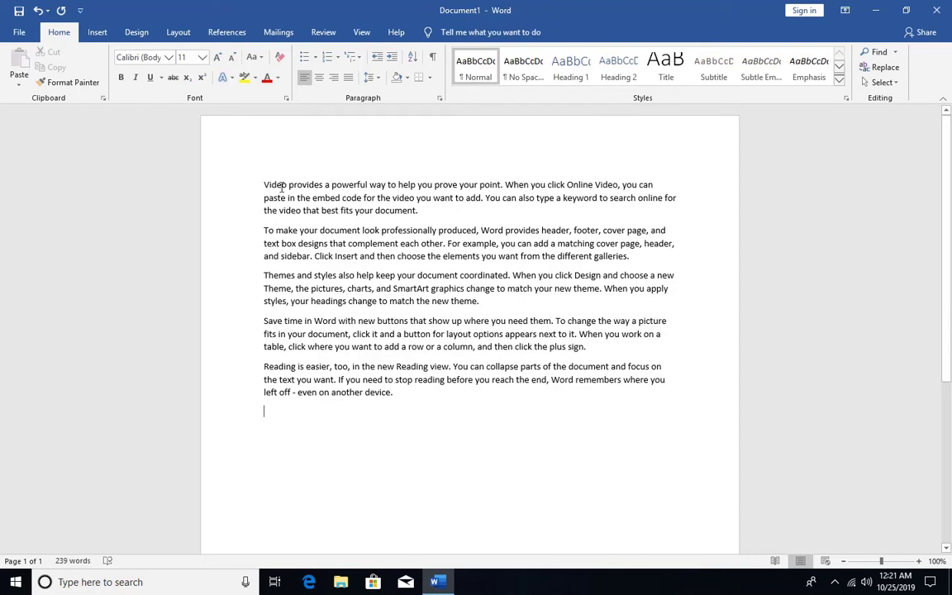
Change the font of the second paragraph, starting "To make your document look", to Bauhaus 93
{"action": "left_click_drag", "start_coordinate": [264, 230], "coordinate": [632, 259]}
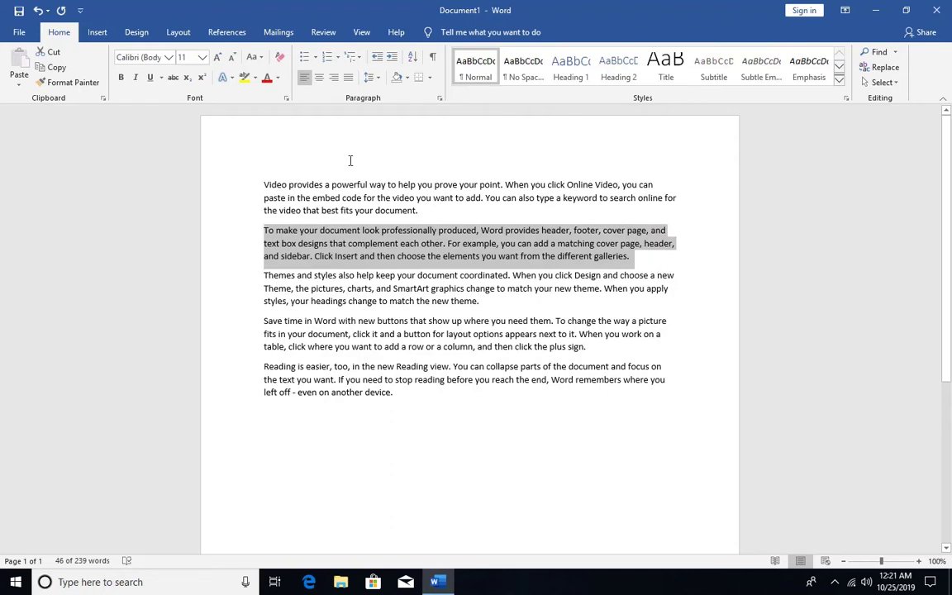
{"action": "left_click", "coordinate": [168, 59]}
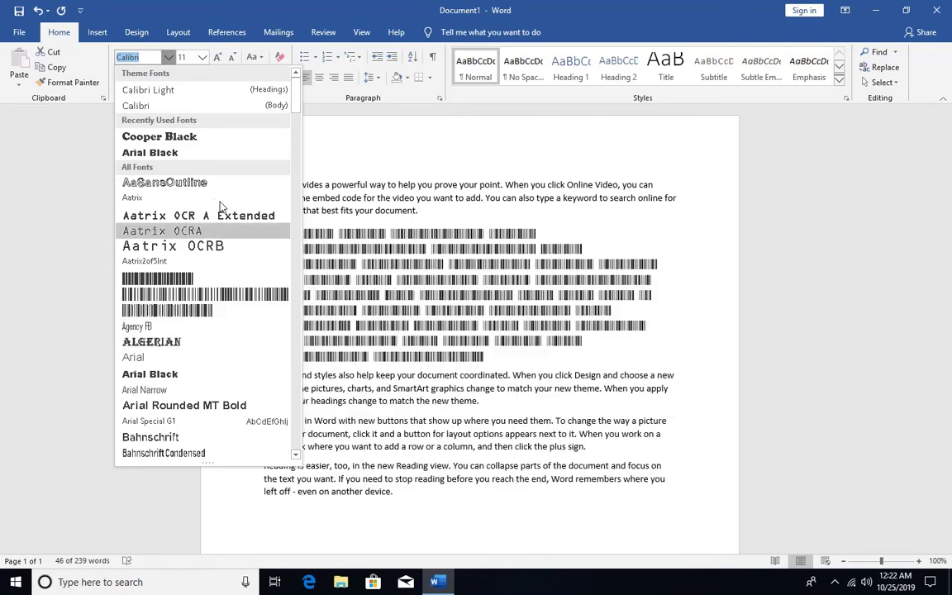
{"action": "scroll", "coordinate": [213, 158], "scroll_direction": "down", "scroll_amount": 6}
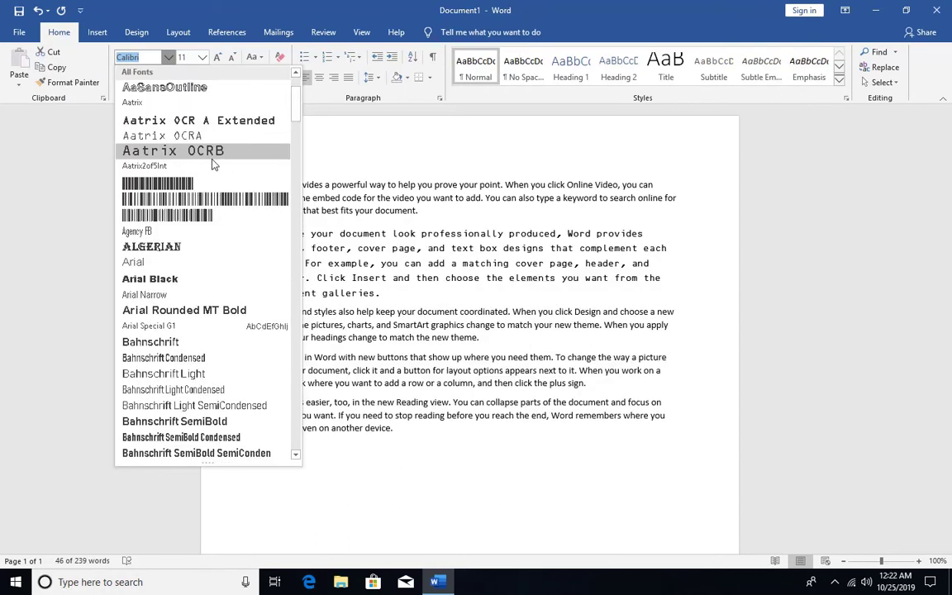
{"action": "scroll", "coordinate": [213, 169], "scroll_direction": "down", "scroll_amount": 1}
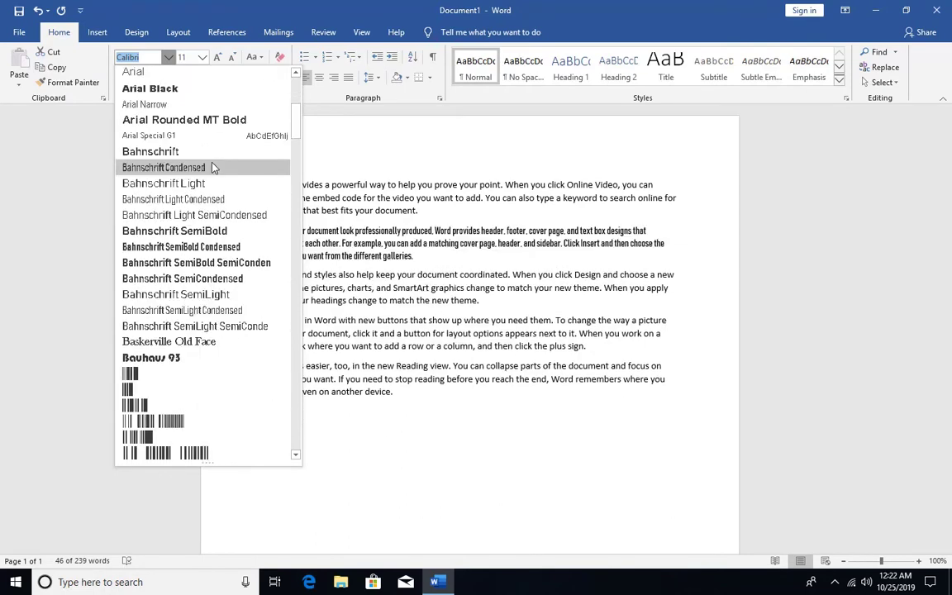
{"action": "scroll", "coordinate": [213, 174], "scroll_direction": "down", "scroll_amount": 3}
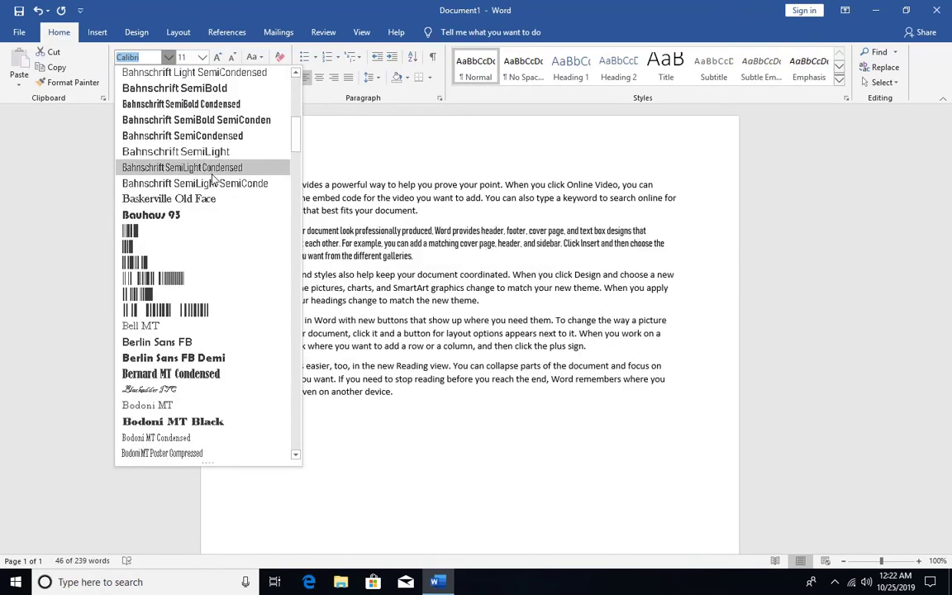
{"action": "scroll", "coordinate": [213, 178], "scroll_direction": "down", "scroll_amount": 1}
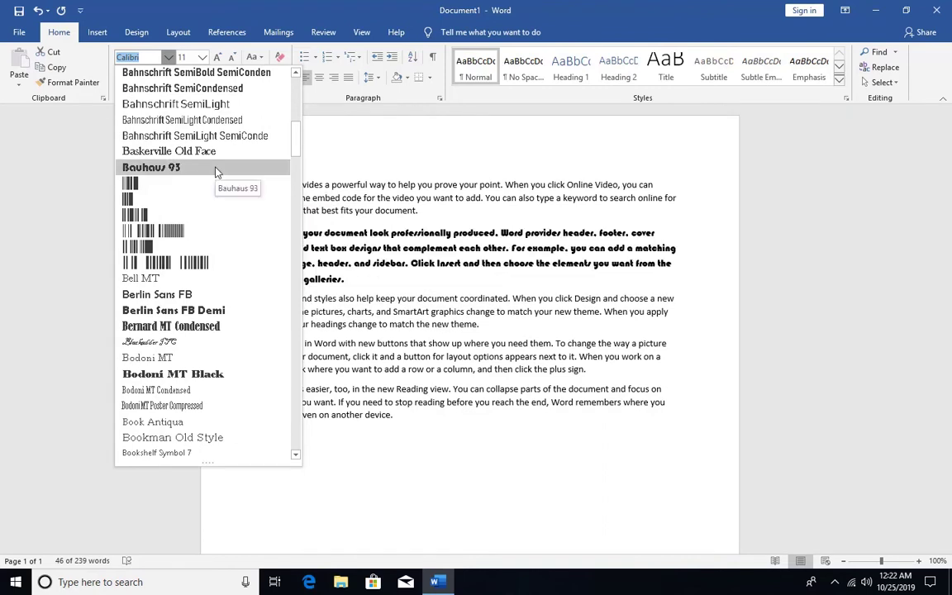
{"action": "left_click", "coordinate": [216, 170]}
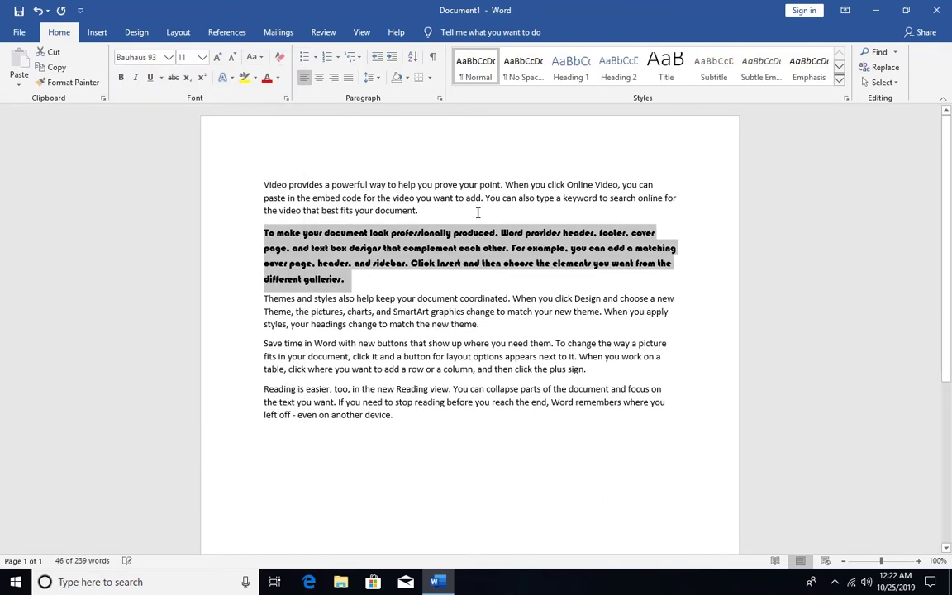
{"action": "left_click", "coordinate": [370, 279]}
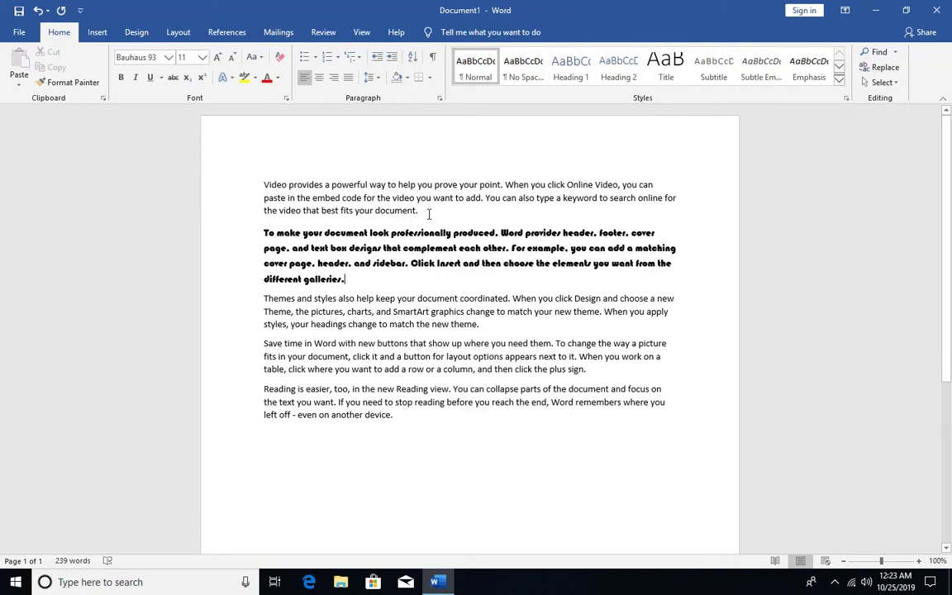
Set the font size of the first paragraph, starting "Video provides a powerful way", to 20
{"action": "left_click_drag", "start_coordinate": [427, 212], "coordinate": [264, 185]}
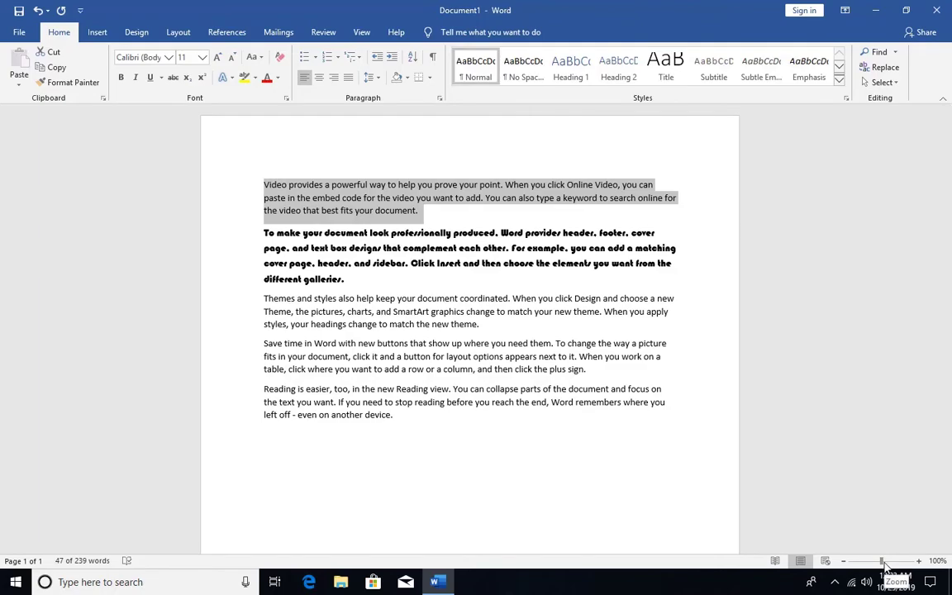
{"action": "left_click_drag", "start_coordinate": [885, 566], "coordinate": [897, 563]}
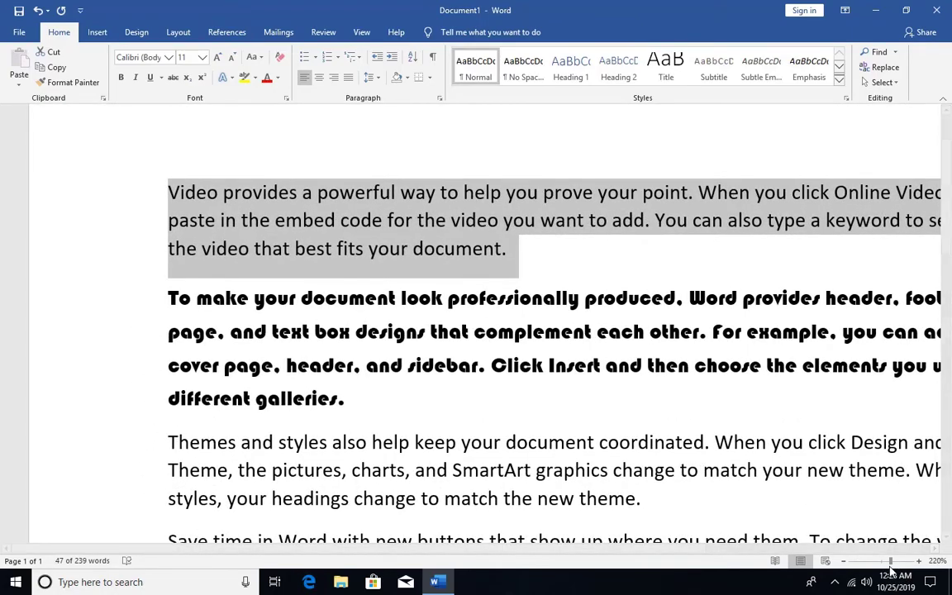
{"action": "left_click_drag", "start_coordinate": [891, 565], "coordinate": [891, 569]}
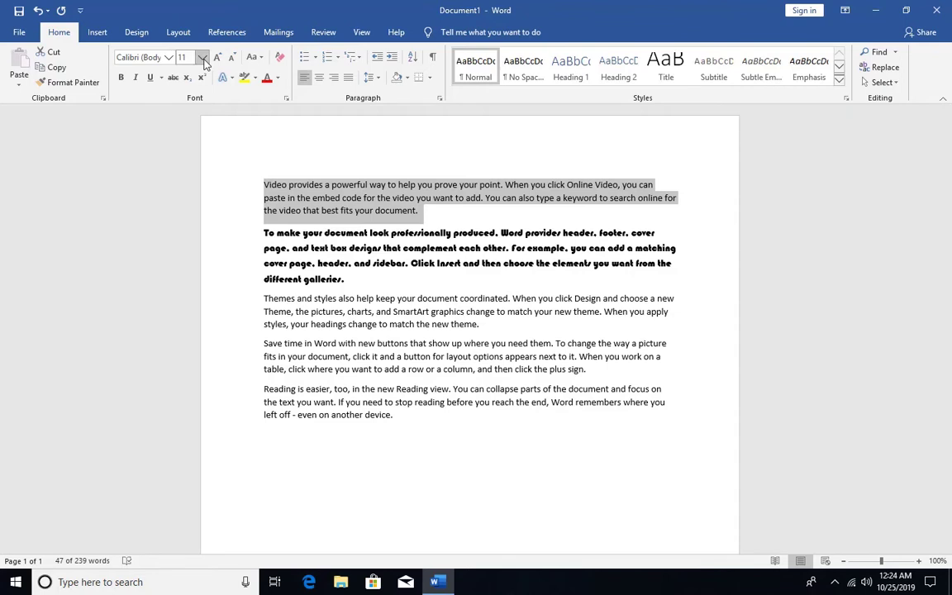
{"action": "left_click", "coordinate": [203, 58]}
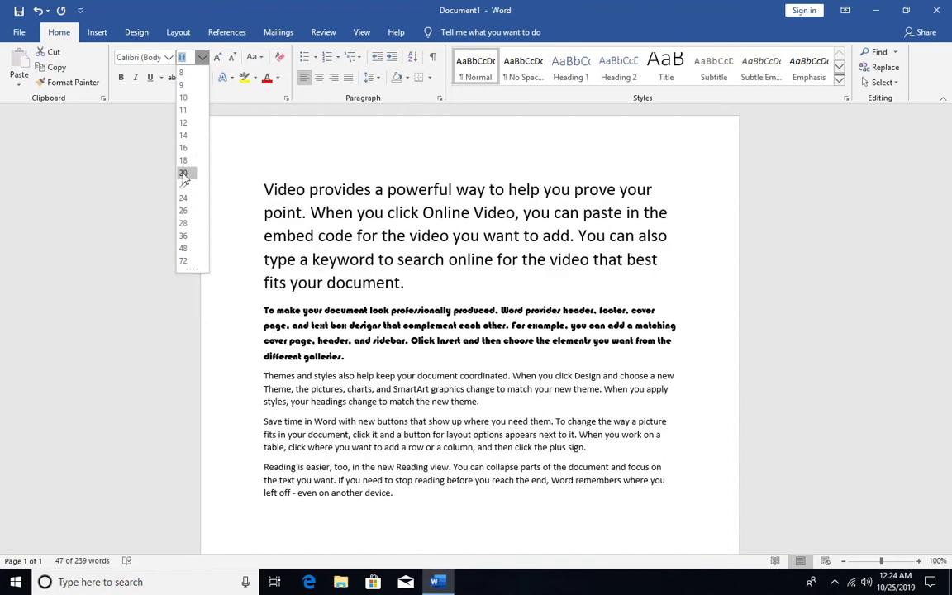
{"action": "left_click", "coordinate": [183, 173]}
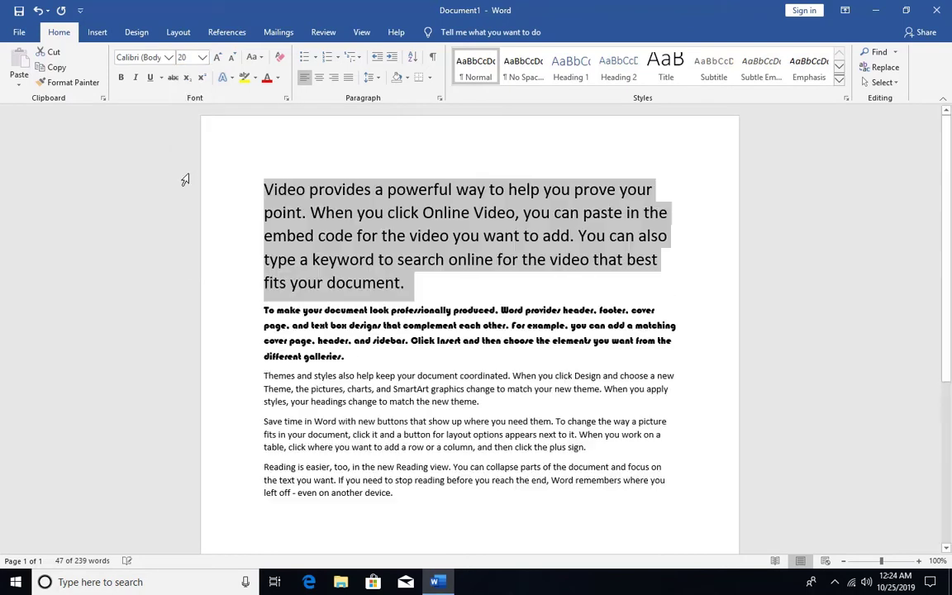
{"action": "left_click", "coordinate": [415, 295]}
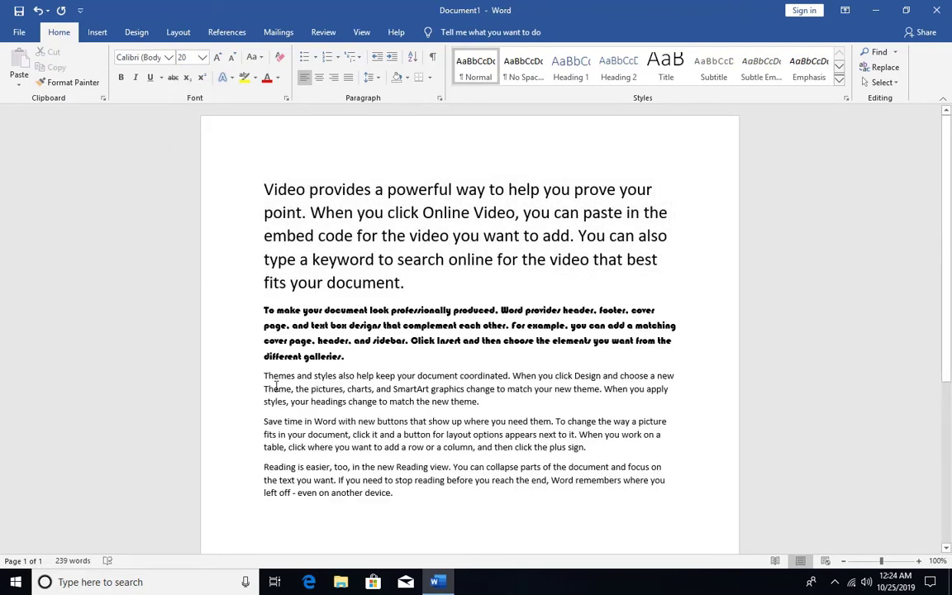
{"action": "left_click_drag", "start_coordinate": [264, 376], "coordinate": [479, 403]}
{"action": "left_click", "coordinate": [372, 365]}
{"action": "left_click_drag", "start_coordinate": [346, 357], "coordinate": [264, 312]}
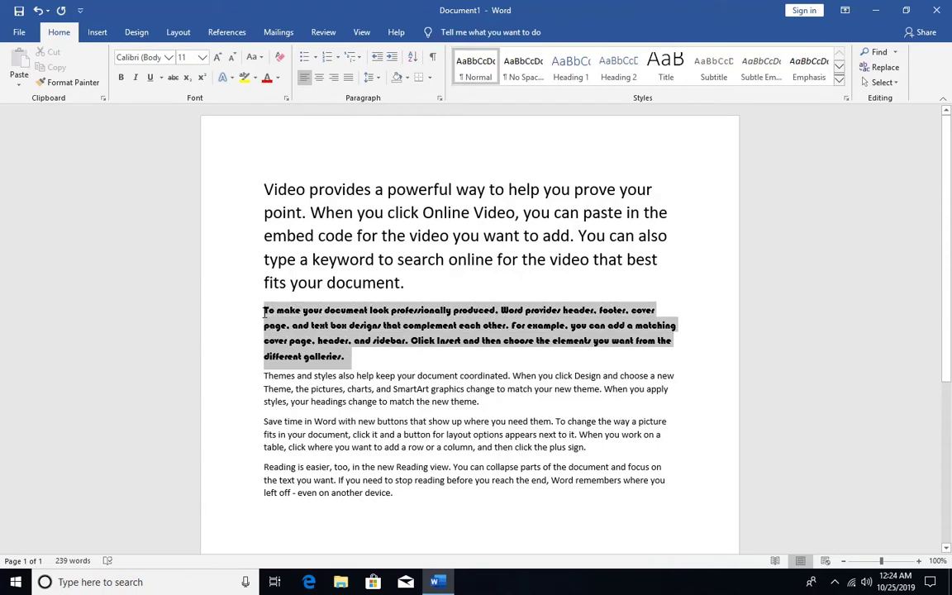
{"action": "left_click", "coordinate": [379, 364]}
Set the first paragraph's font size to the custom value 15
{"action": "left_click_drag", "start_coordinate": [411, 287], "coordinate": [263, 189]}
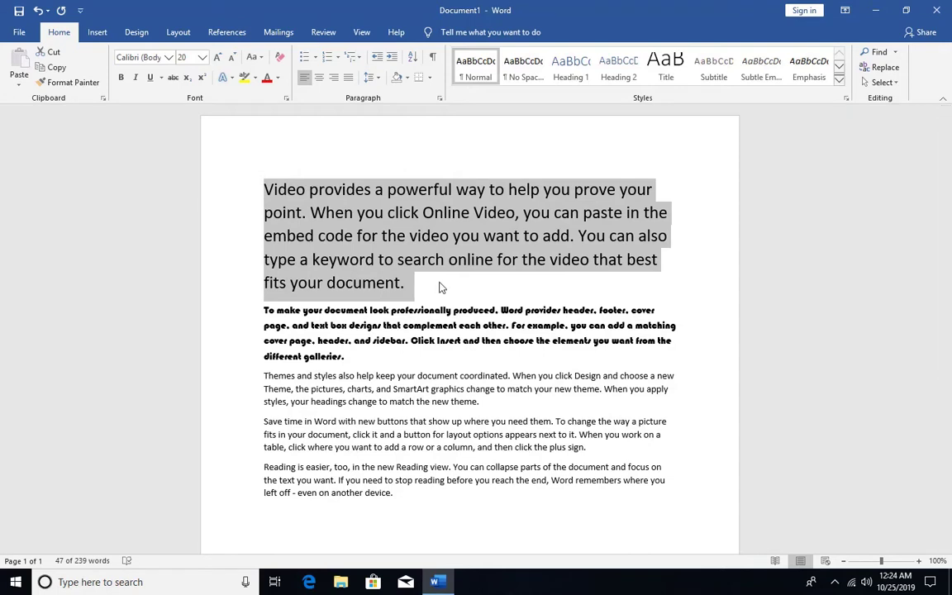
{"action": "left_click", "coordinate": [183, 54]}
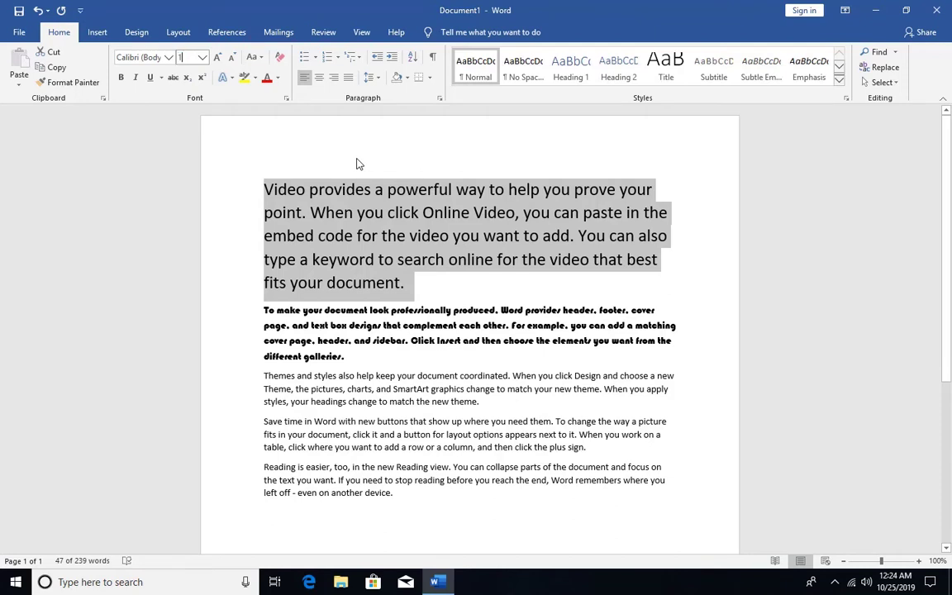
{"action": "type", "text": "15"}
{"action": "key", "text": "Return"}
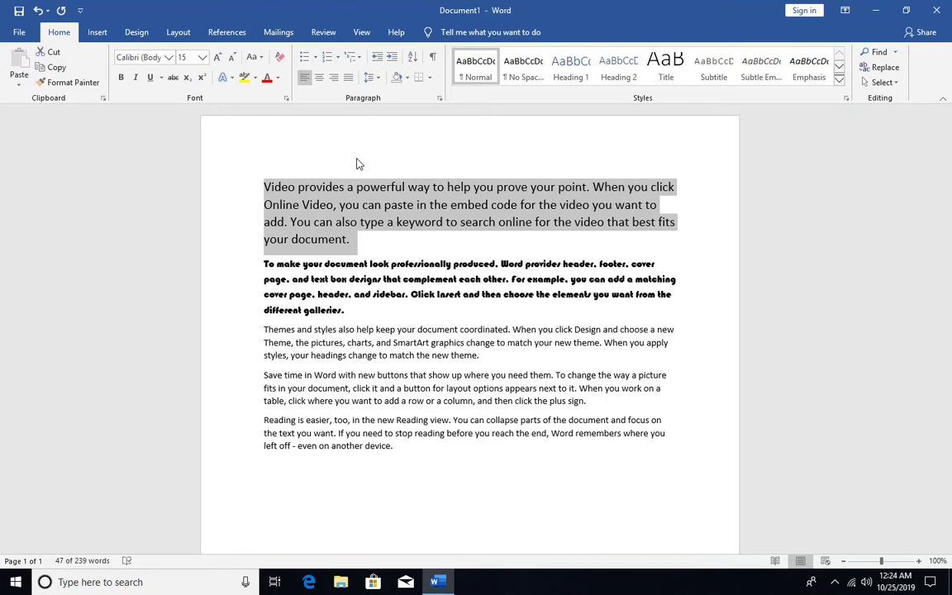
{"action": "left_click", "coordinate": [357, 185]}
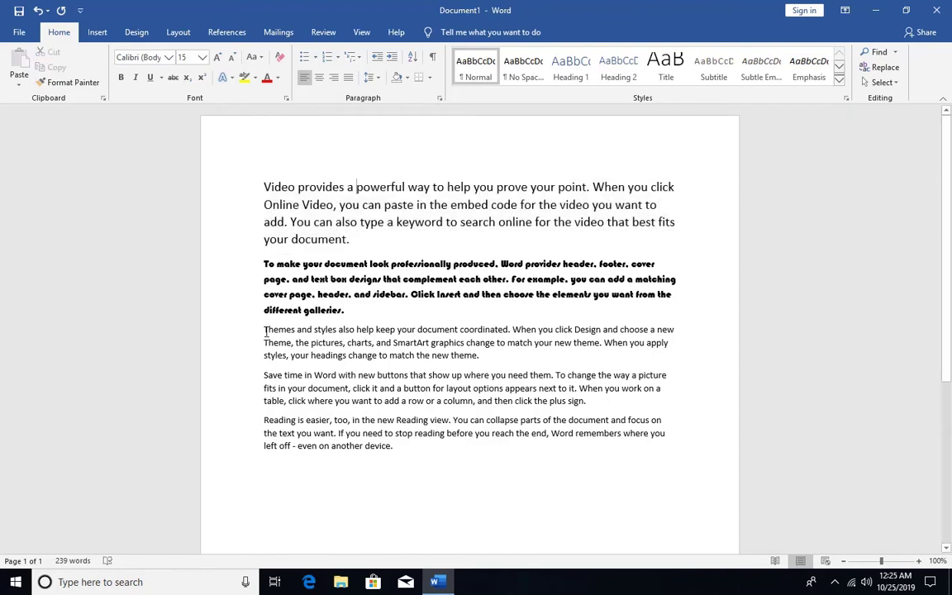
Increase the font size of the third paragraph, starting "Themes and styles", one increment at a time up to 20
{"action": "left_click_drag", "start_coordinate": [265, 330], "coordinate": [484, 355]}
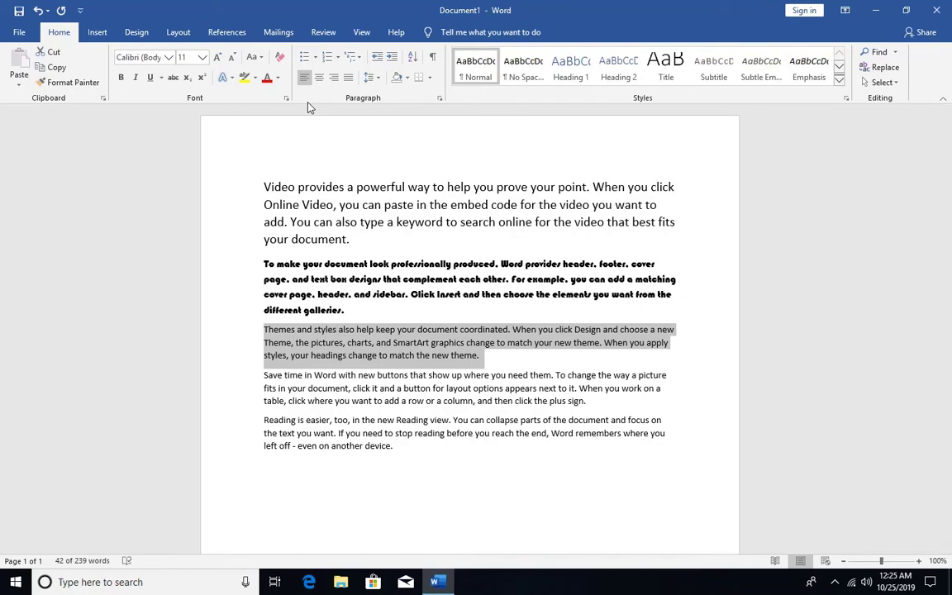
{"action": "left_click", "coordinate": [205, 56]}
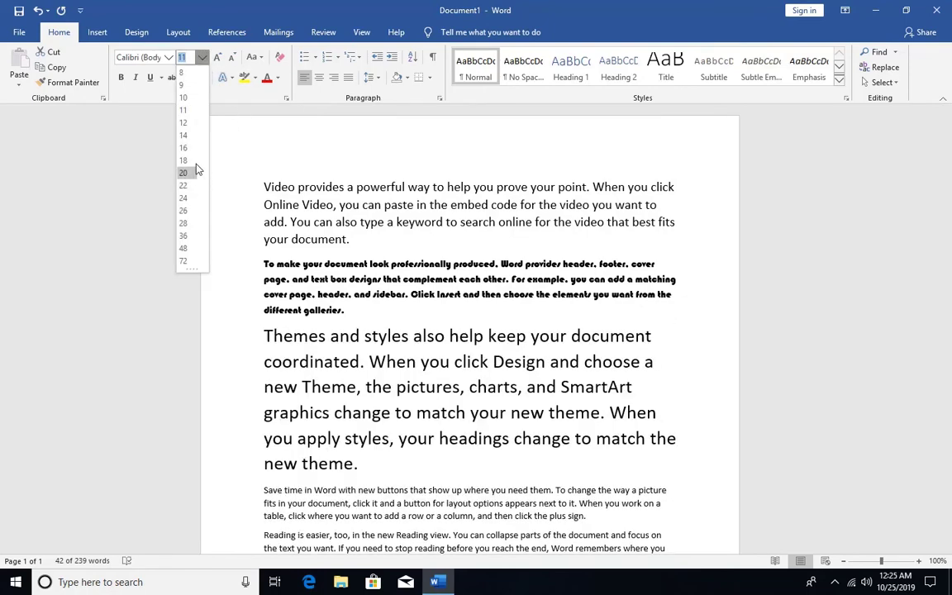
{"action": "left_click", "coordinate": [276, 3]}
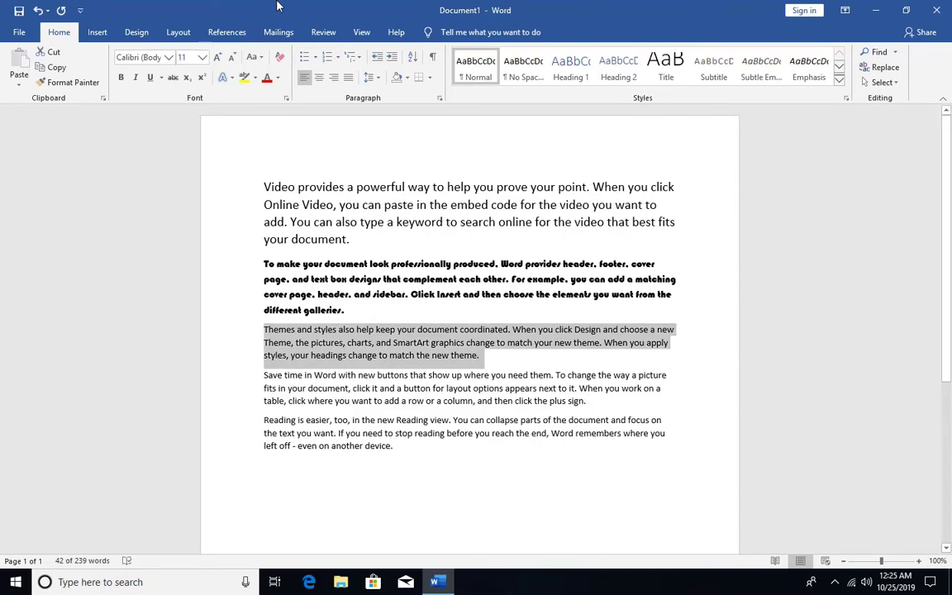
{"action": "left_click", "coordinate": [215, 58]}
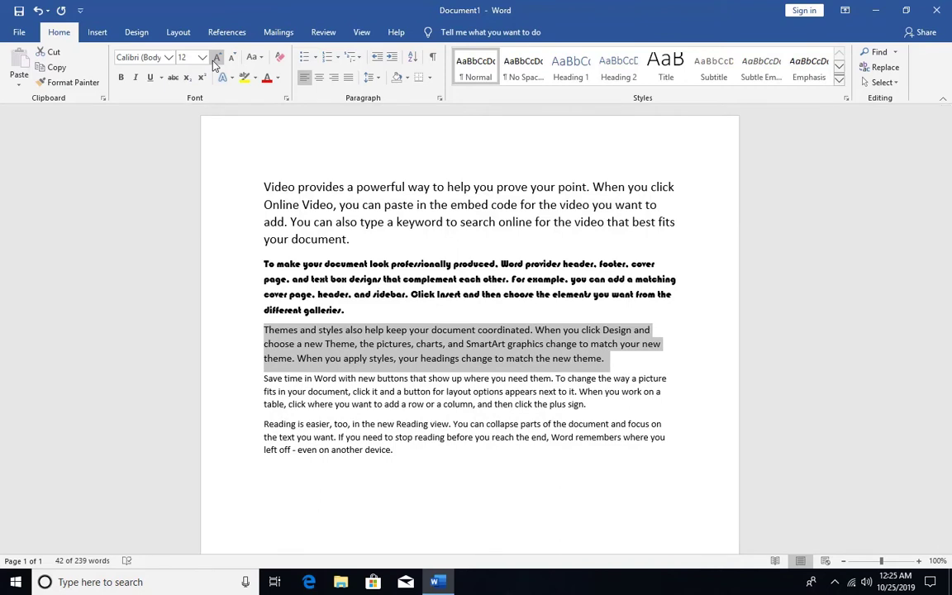
{"action": "left_click", "coordinate": [215, 57]}
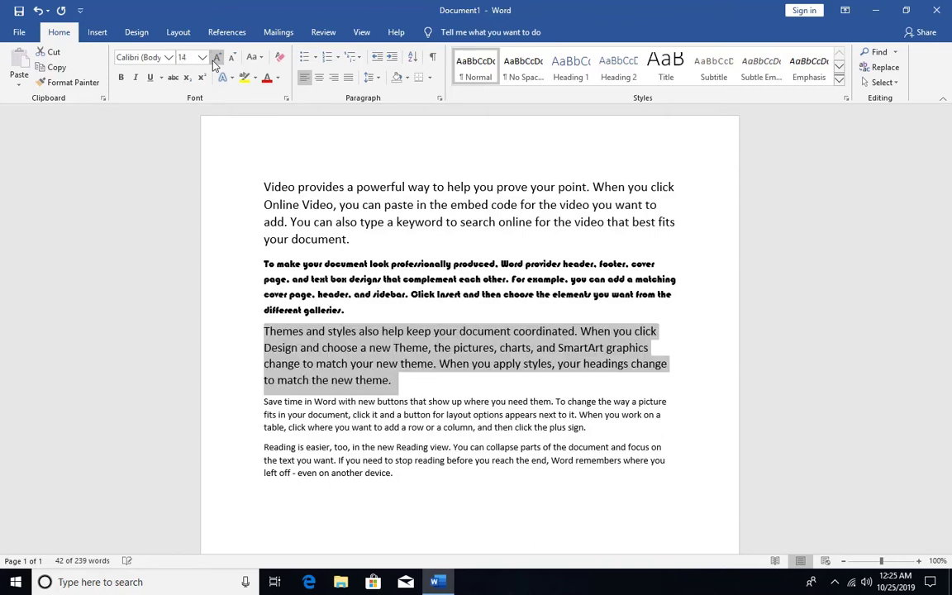
{"action": "left_click", "coordinate": [215, 58]}
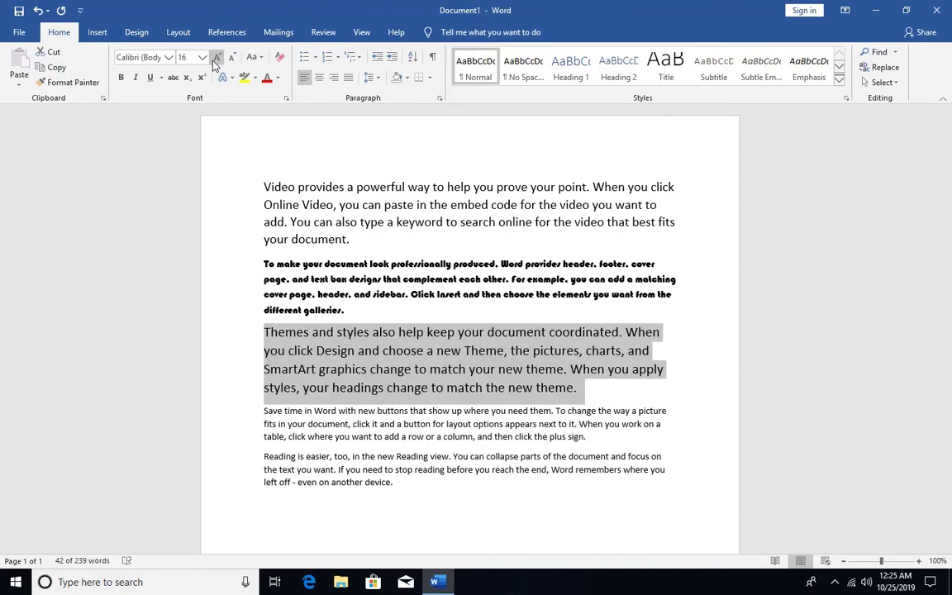
{"action": "left_click", "coordinate": [214, 58]}
{"action": "left_click", "coordinate": [215, 58]}
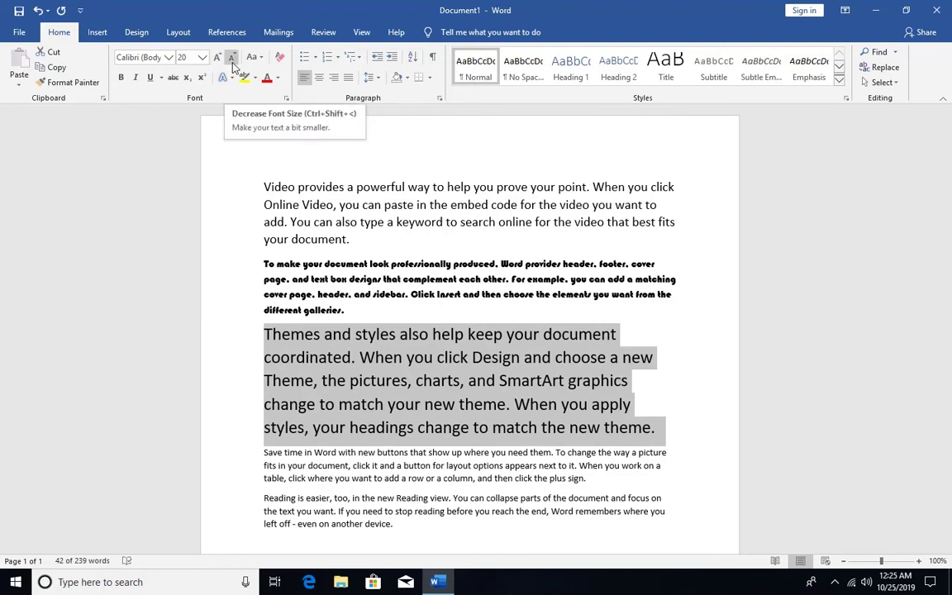
Decrease the third paragraph's font size one increment at a time down to 12
{"action": "left_click", "coordinate": [232, 65]}
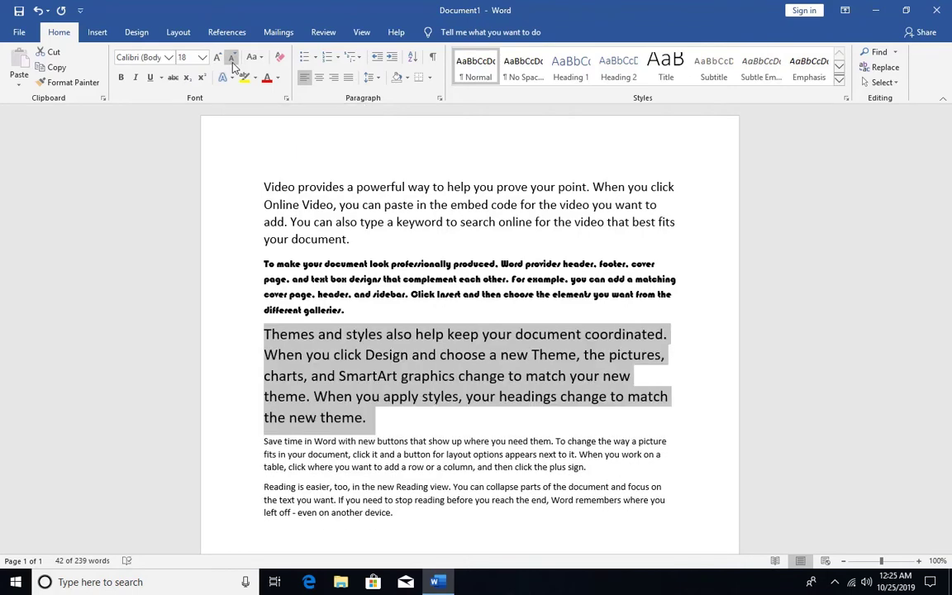
{"action": "left_click", "coordinate": [232, 64]}
{"action": "left_click", "coordinate": [232, 65]}
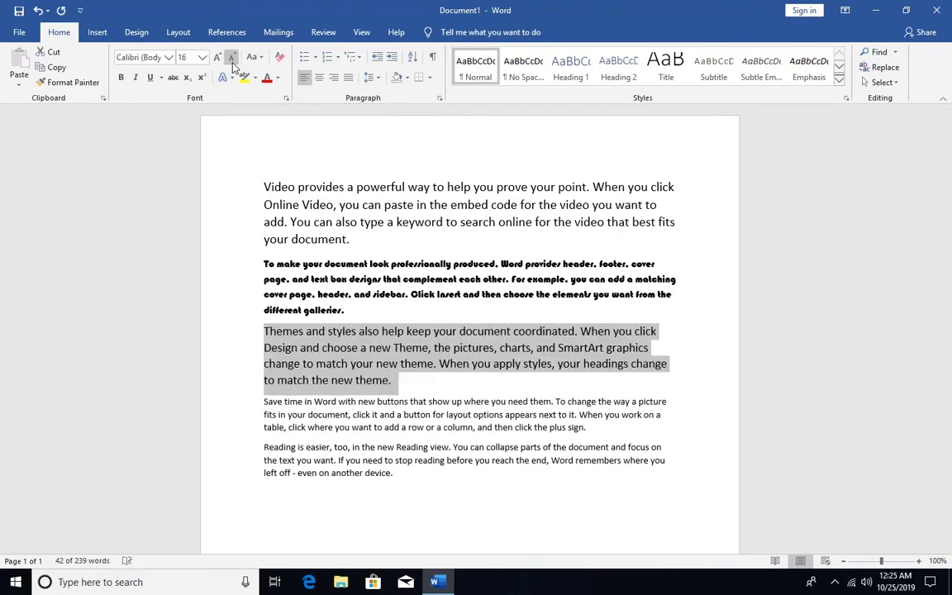
{"action": "left_click", "coordinate": [233, 64]}
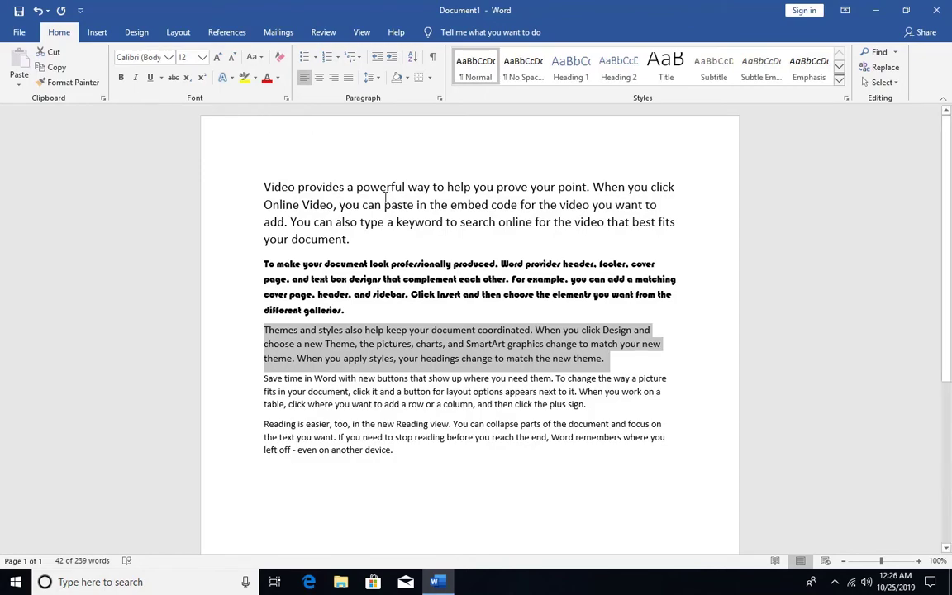
{"action": "scroll", "coordinate": [392, 207], "scroll_direction": "up", "scroll_amount": 1, "text": "ctrl"}
{"action": "scroll", "coordinate": [391, 207], "scroll_direction": "up", "scroll_amount": 3, "text": "ctrl"}
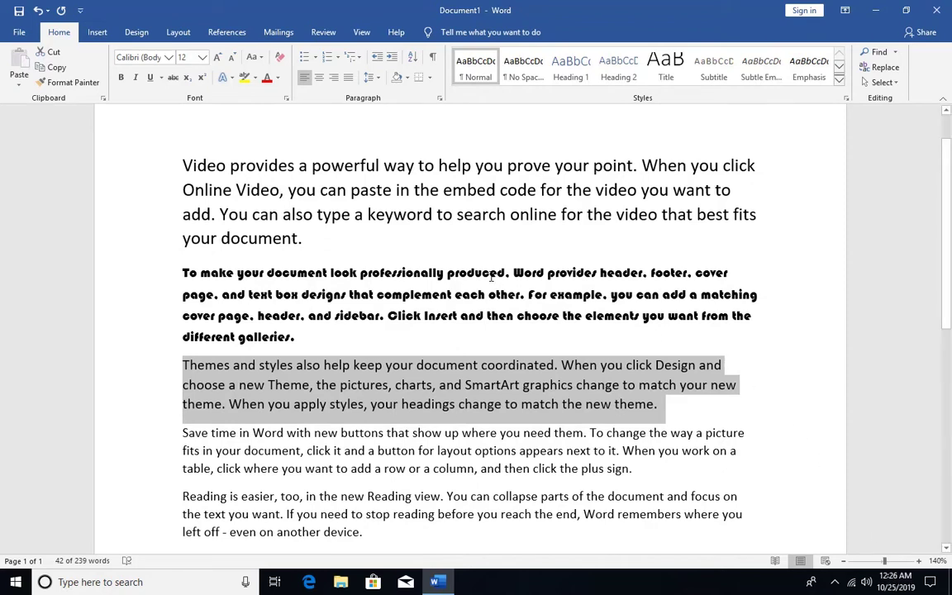
{"action": "left_click", "coordinate": [416, 238]}
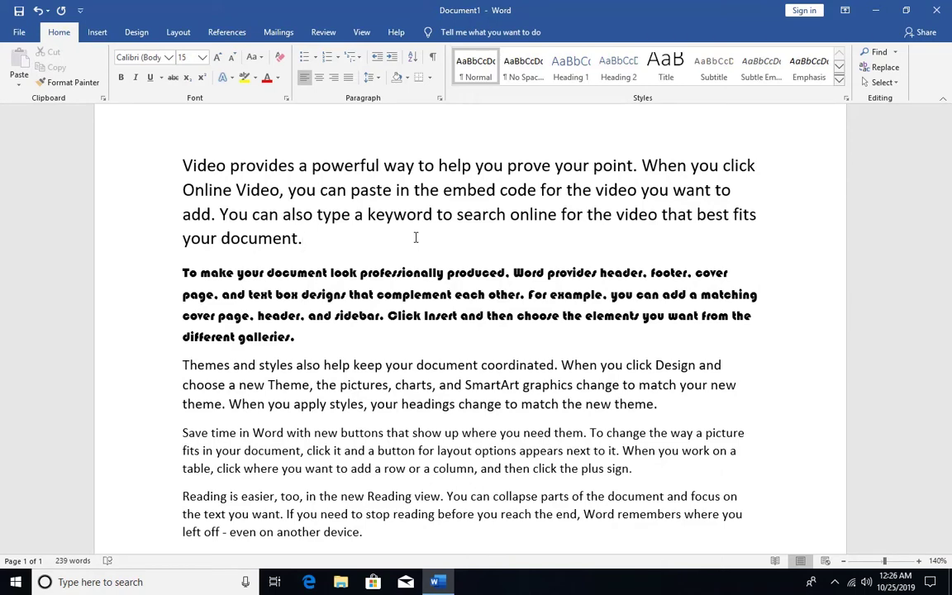
{"action": "scroll", "coordinate": [416, 237], "scroll_direction": "up", "scroll_amount": 2}
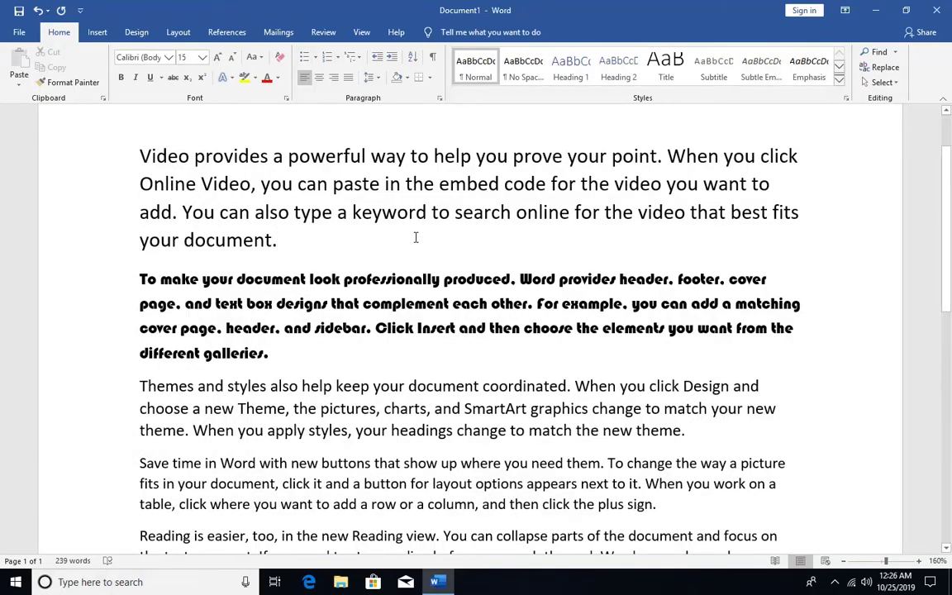
{"action": "scroll", "coordinate": [416, 237], "scroll_direction": "down", "scroll_amount": 4}
{"action": "scroll", "coordinate": [416, 237], "scroll_direction": "up", "scroll_amount": 1}
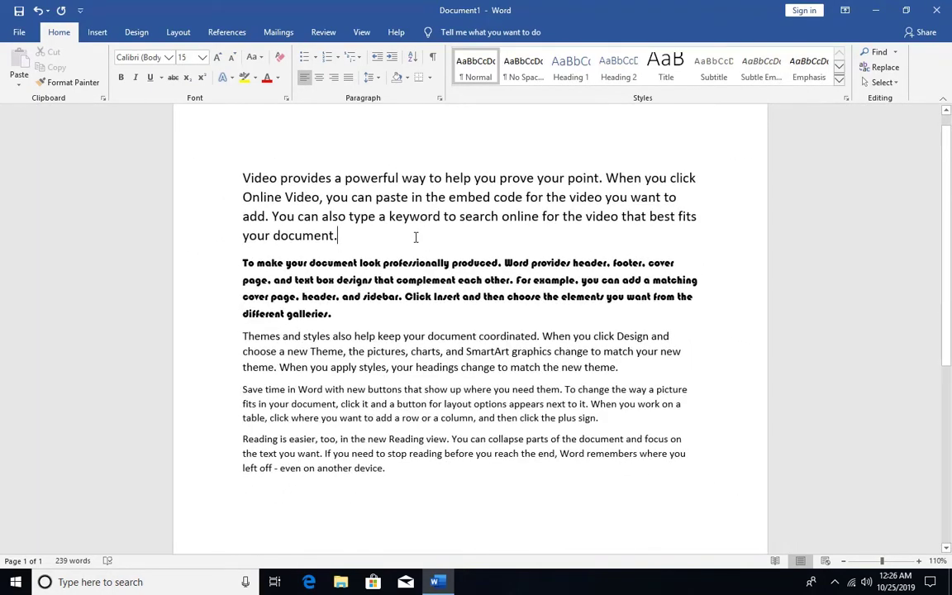
Make the word "easier" in the last paragraph, starting "Reading is easier", bold
{"action": "scroll", "coordinate": [415, 237], "scroll_direction": "up", "scroll_amount": 1}
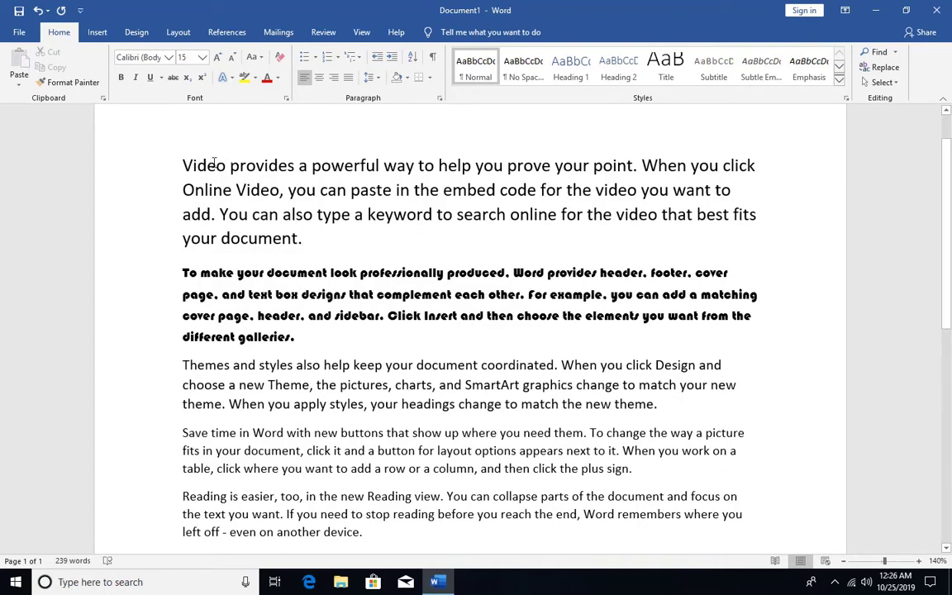
{"action": "double_click", "coordinate": [249, 169]}
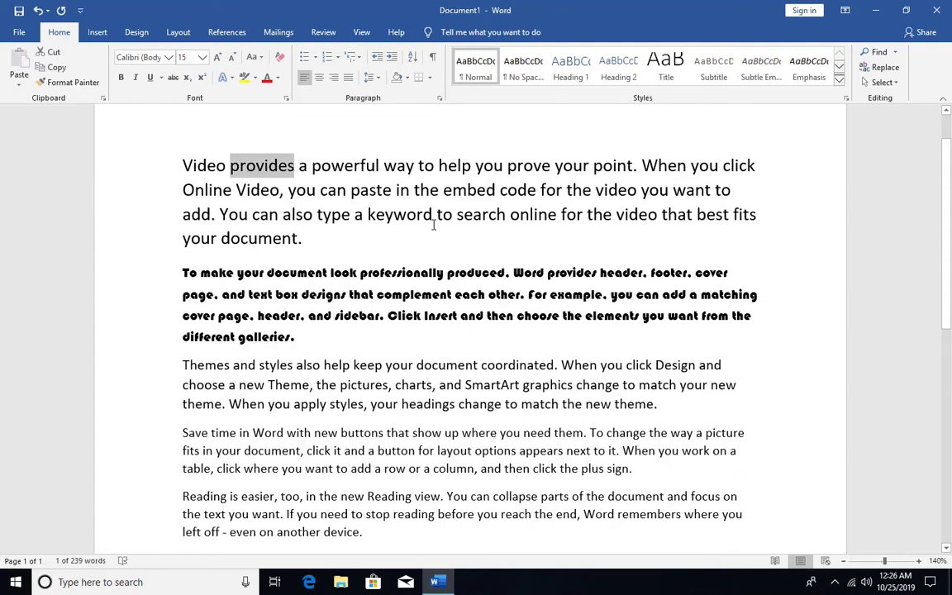
{"action": "scroll", "coordinate": [455, 237], "scroll_direction": "down", "scroll_amount": 1}
{"action": "left_click", "coordinate": [300, 293]}
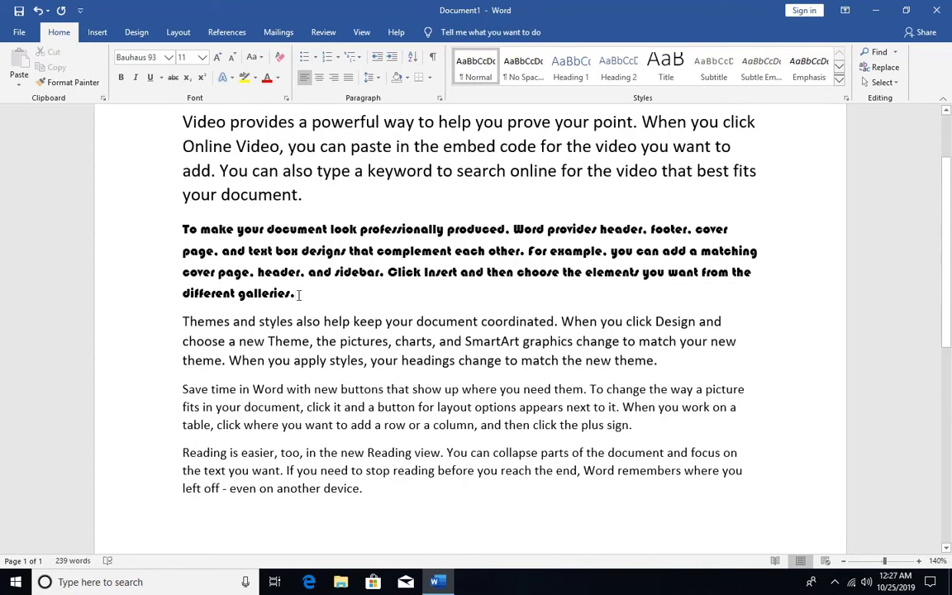
{"action": "scroll", "coordinate": [301, 293], "scroll_direction": "down", "scroll_amount": 3}
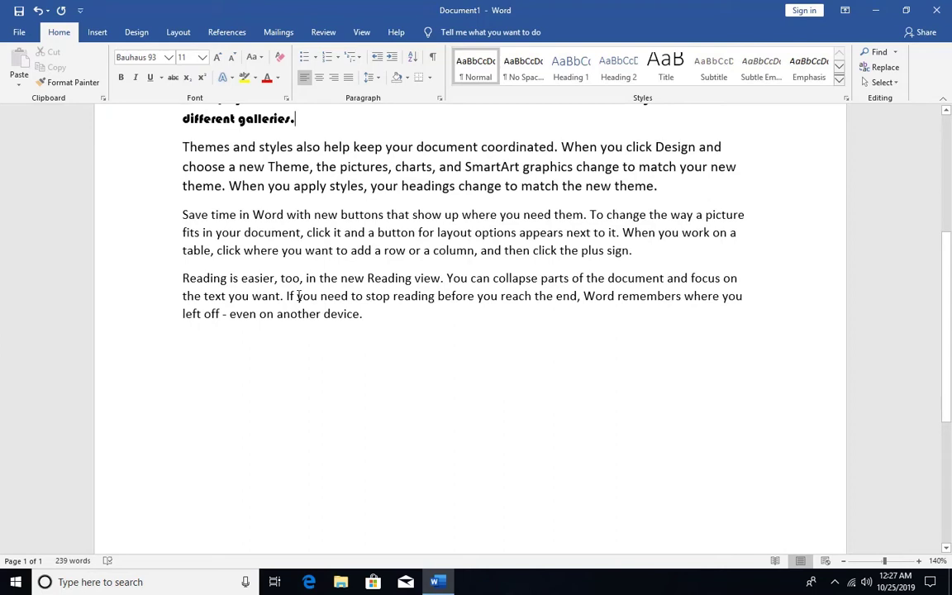
{"action": "left_click_drag", "start_coordinate": [241, 279], "coordinate": [274, 281]}
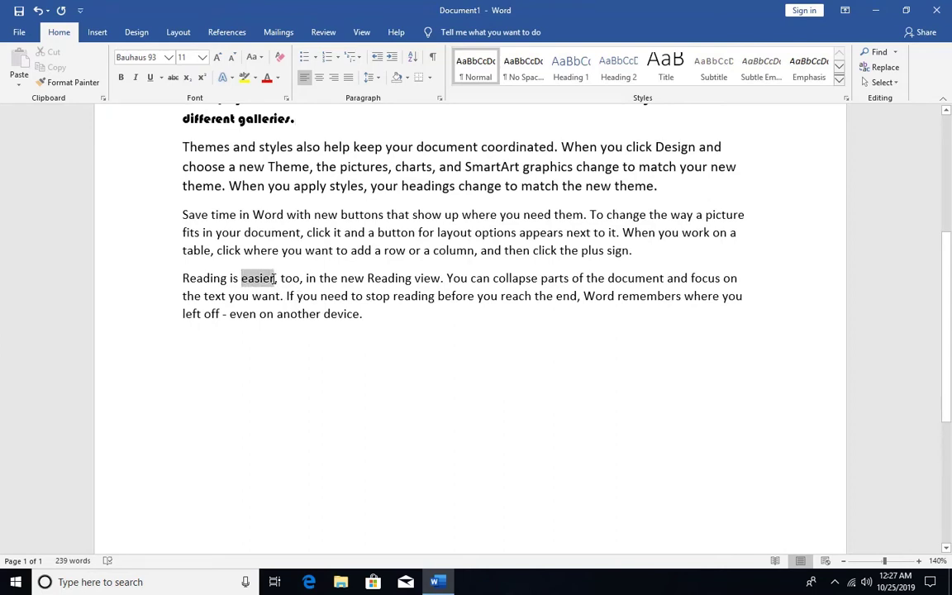
{"action": "left_click", "coordinate": [121, 78]}
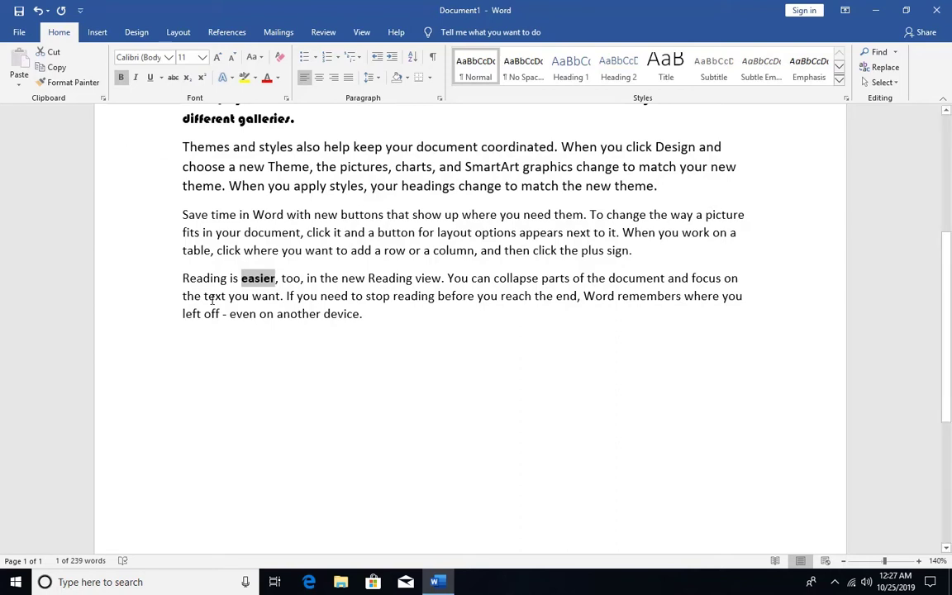
Italicize the bold word "easier" in the last paragraph
{"action": "left_click", "coordinate": [252, 278]}
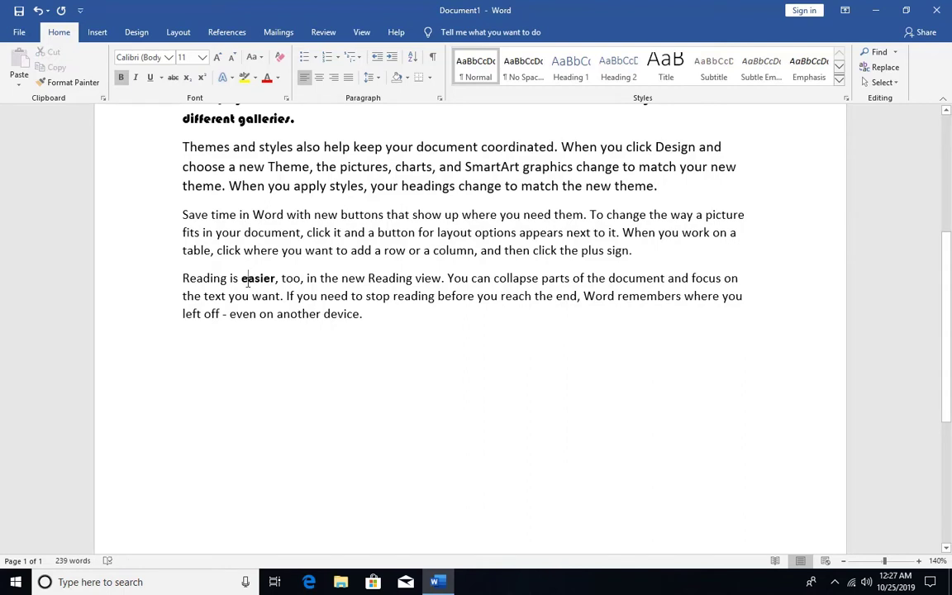
{"action": "double_click", "coordinate": [252, 277]}
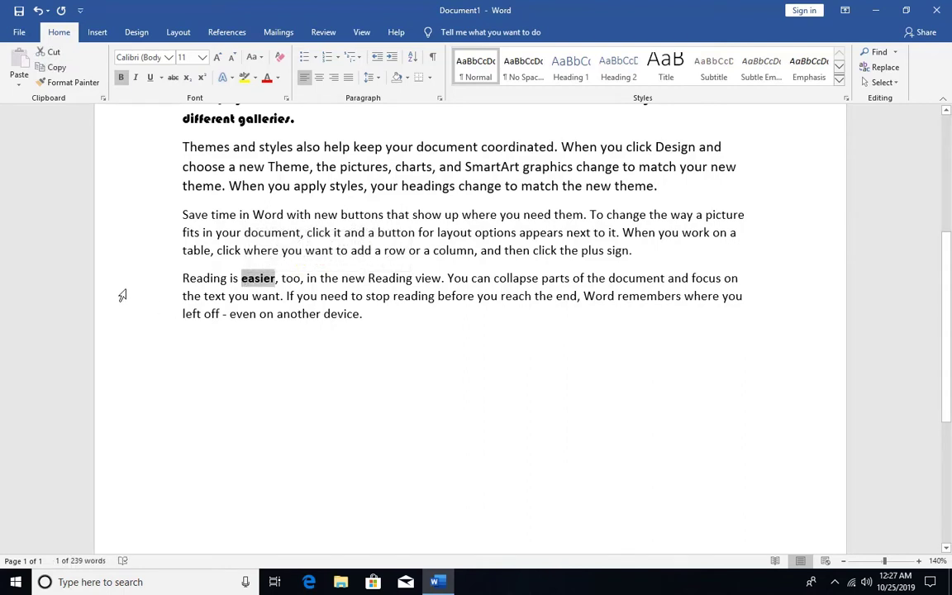
{"action": "left_click", "coordinate": [137, 79]}
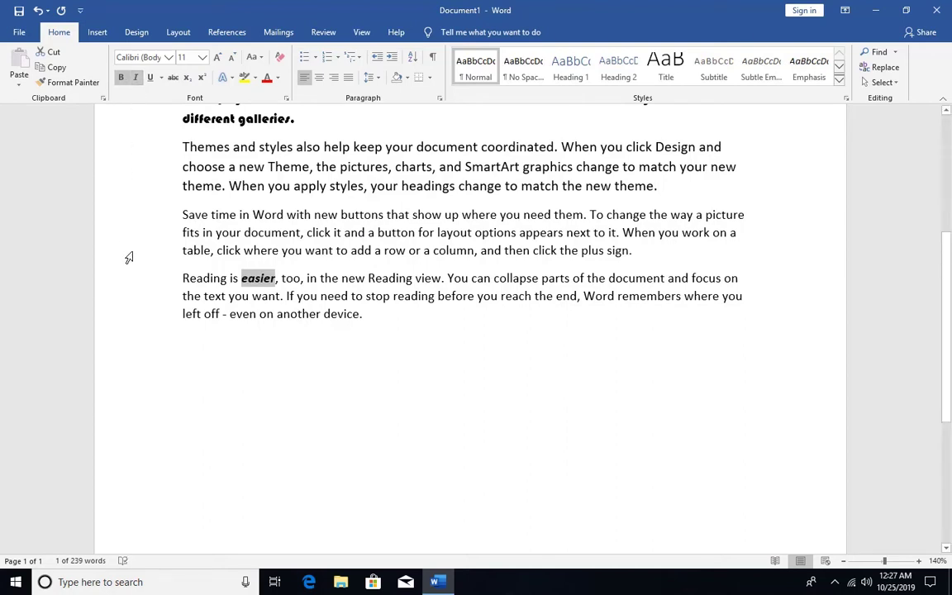
{"action": "left_click", "coordinate": [313, 295]}
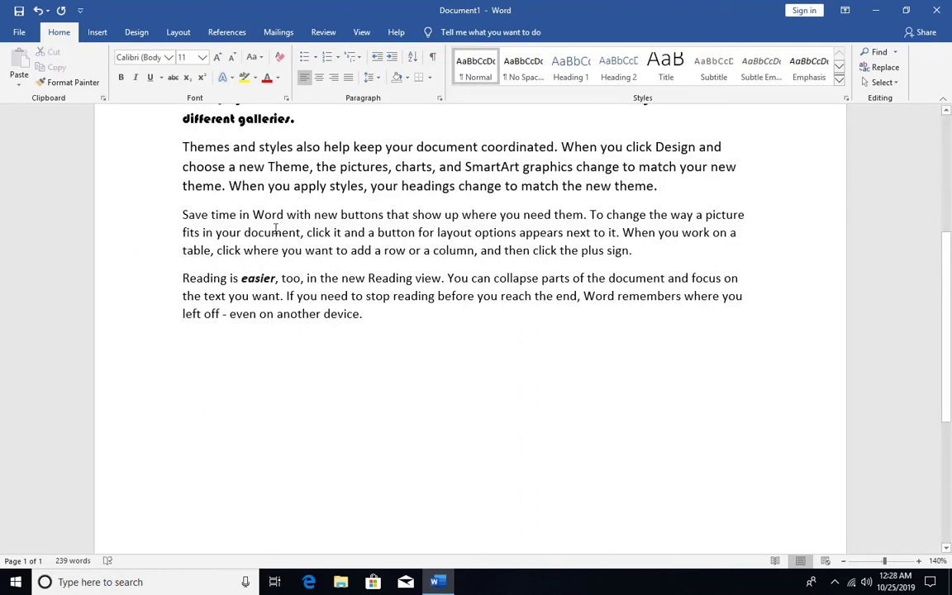
Apply a single-line underline to "Save time in Word with new buttons that show up where you need them" in the fourth paragraph
{"action": "left_click_drag", "start_coordinate": [182, 209], "coordinate": [585, 212]}
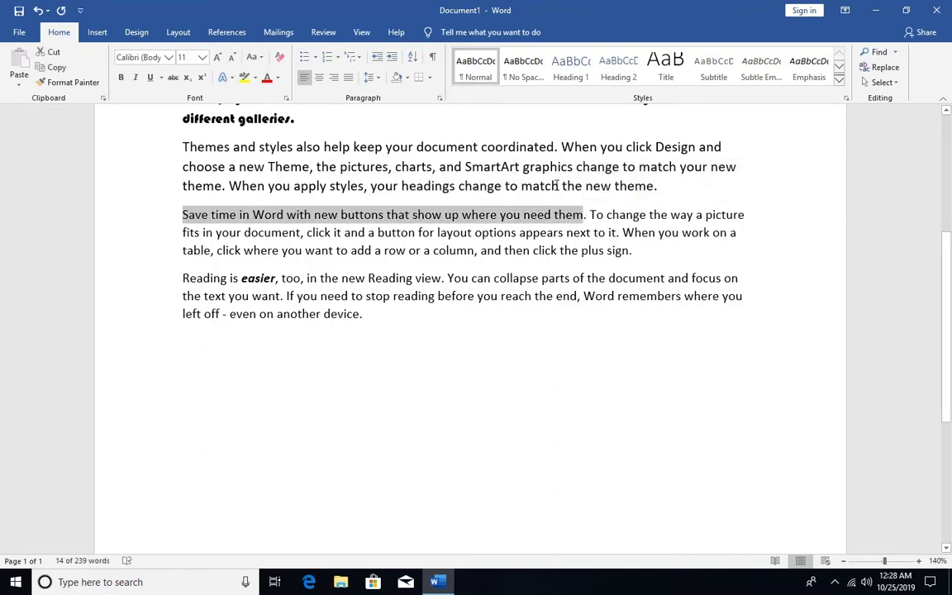
{"action": "left_click", "coordinate": [162, 77]}
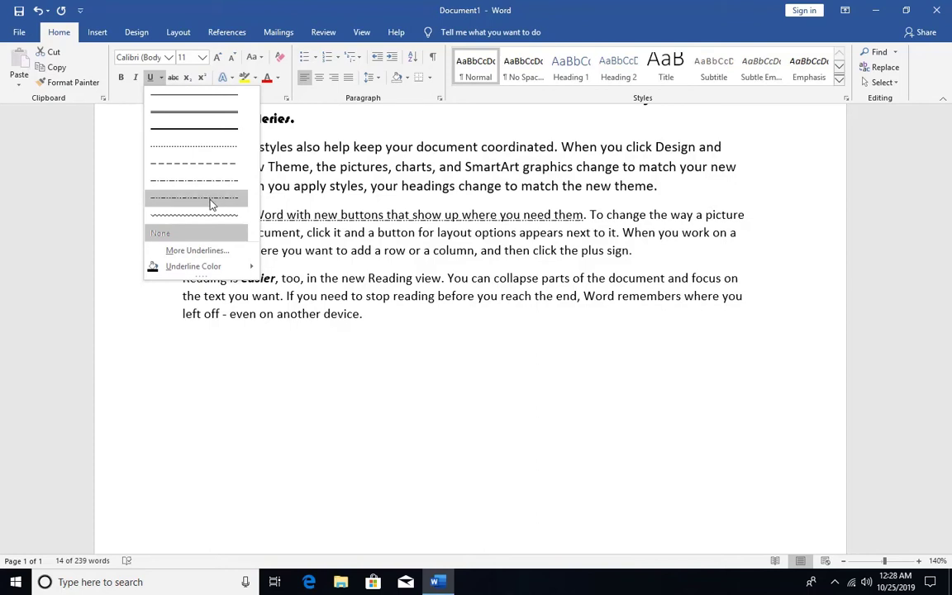
{"action": "left_click", "coordinate": [227, 97]}
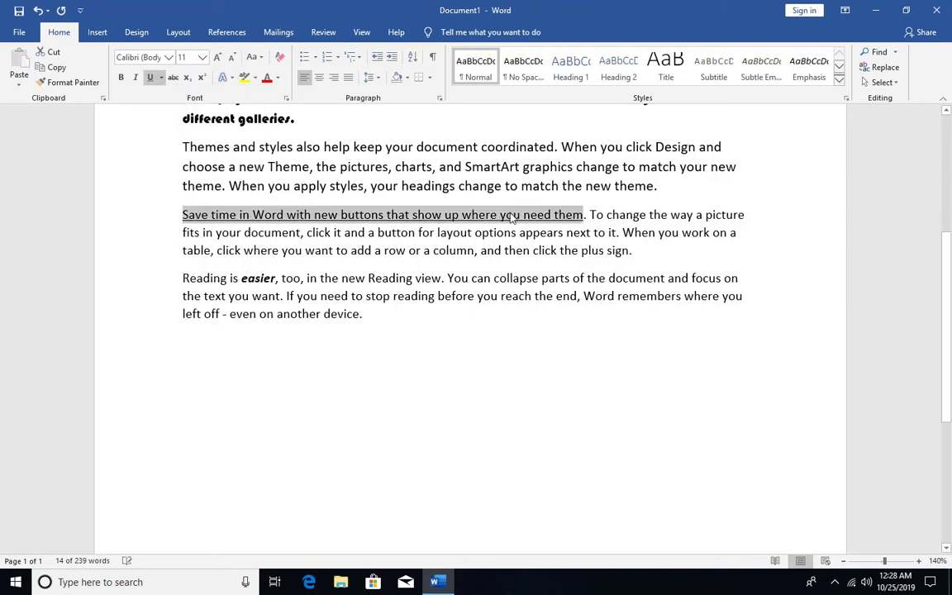
{"action": "left_click", "coordinate": [462, 193]}
{"action": "left_click", "coordinate": [595, 211]}
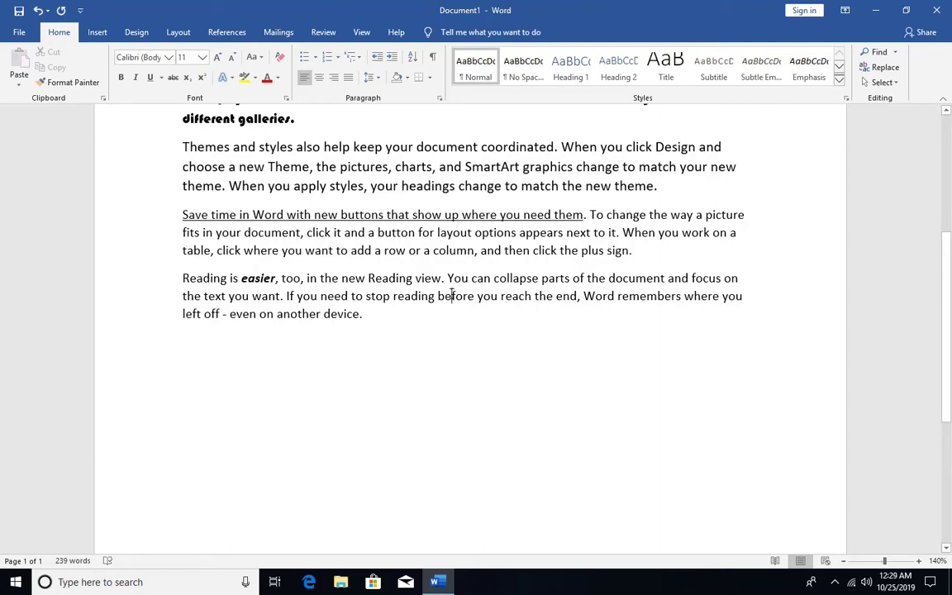
Add a new line reading "9th" below the last paragraph
{"action": "left_click", "coordinate": [378, 325]}
{"action": "key", "text": "Return"}
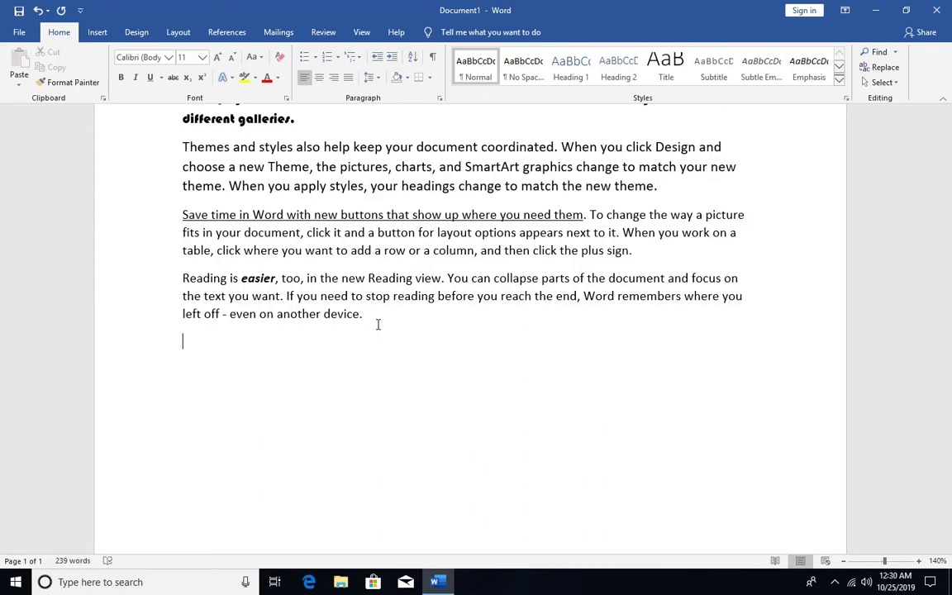
{"action": "type", "text": "9th"}
Increase the font size of "9th" one increment at a time up to 20
{"action": "left_click_drag", "start_coordinate": [230, 344], "coordinate": [189, 343]}
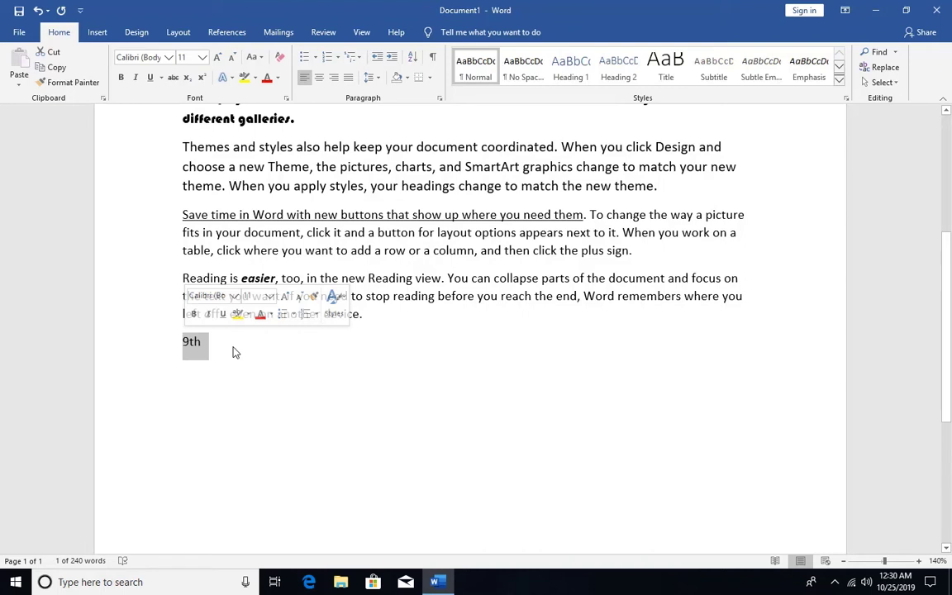
{"action": "left_click", "coordinate": [217, 57]}
{"action": "left_click", "coordinate": [217, 57]}
{"action": "left_click", "coordinate": [217, 57]}
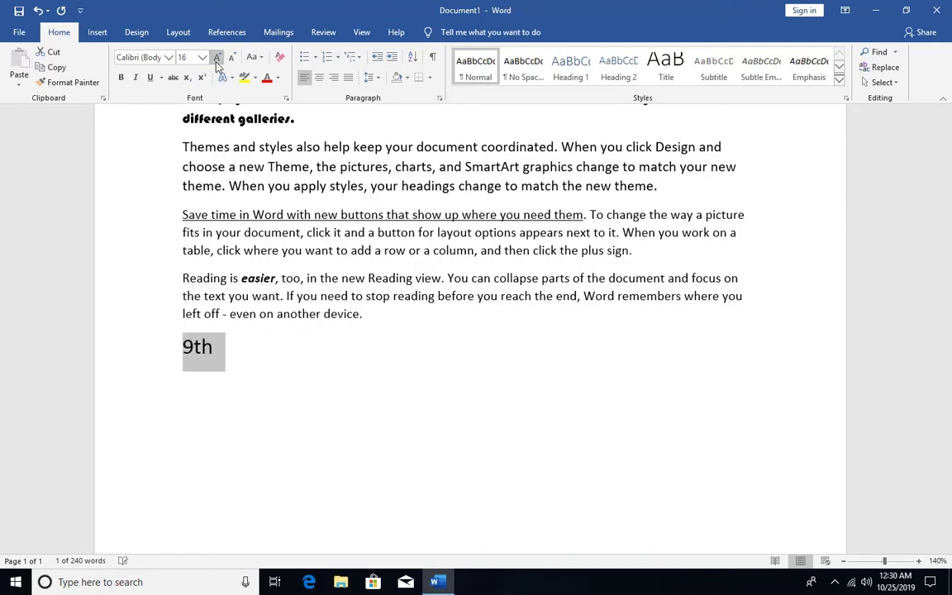
{"action": "left_click", "coordinate": [217, 58]}
{"action": "left_click", "coordinate": [216, 58]}
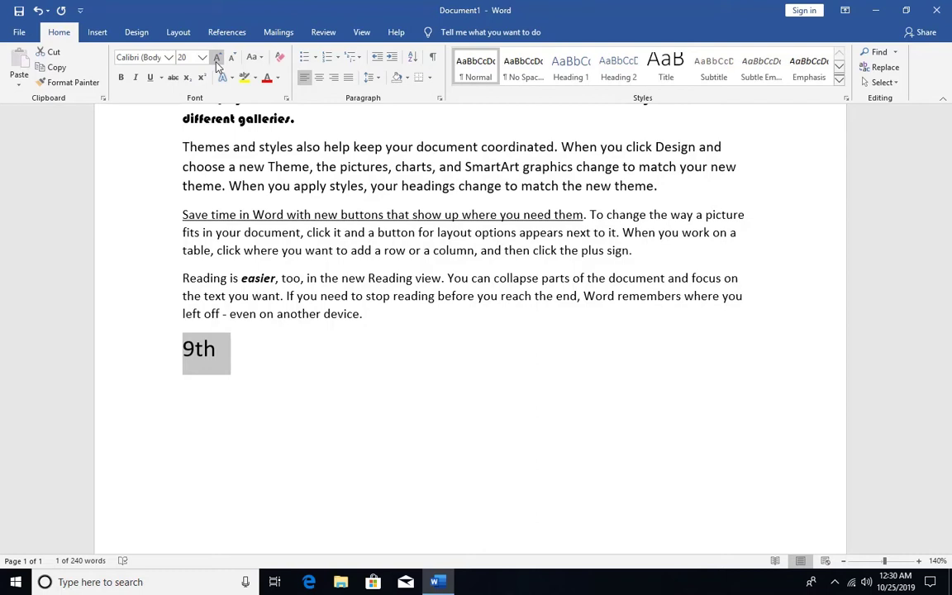
{"action": "left_click", "coordinate": [276, 391]}
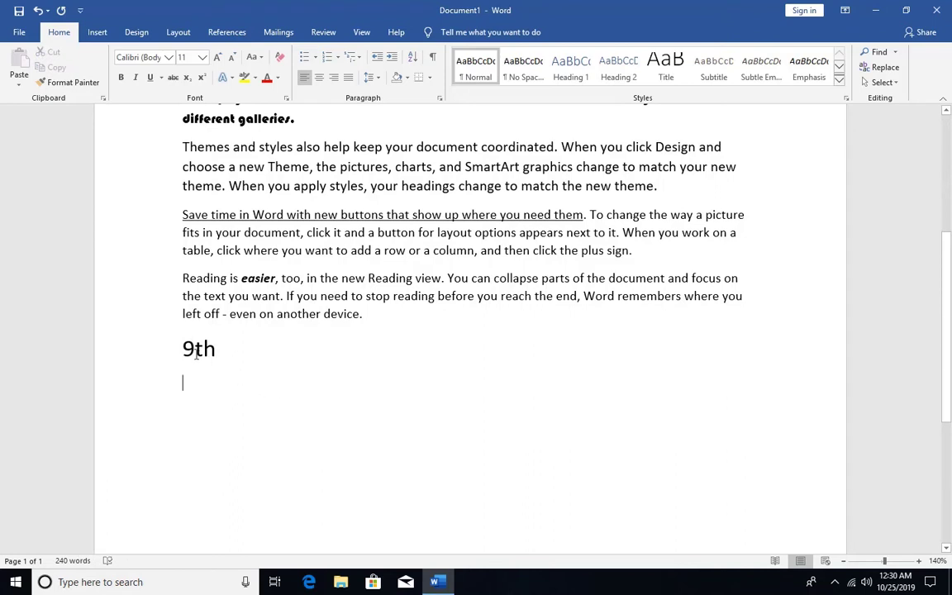
Format the "th" in "9th" as superscript
{"action": "left_click_drag", "start_coordinate": [195, 354], "coordinate": [221, 355]}
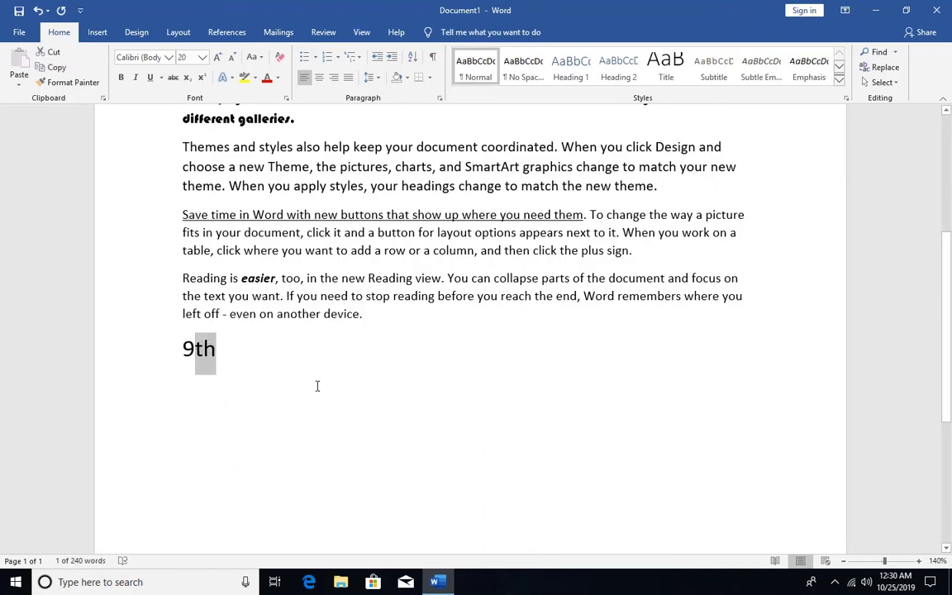
{"action": "left_click", "coordinate": [202, 78]}
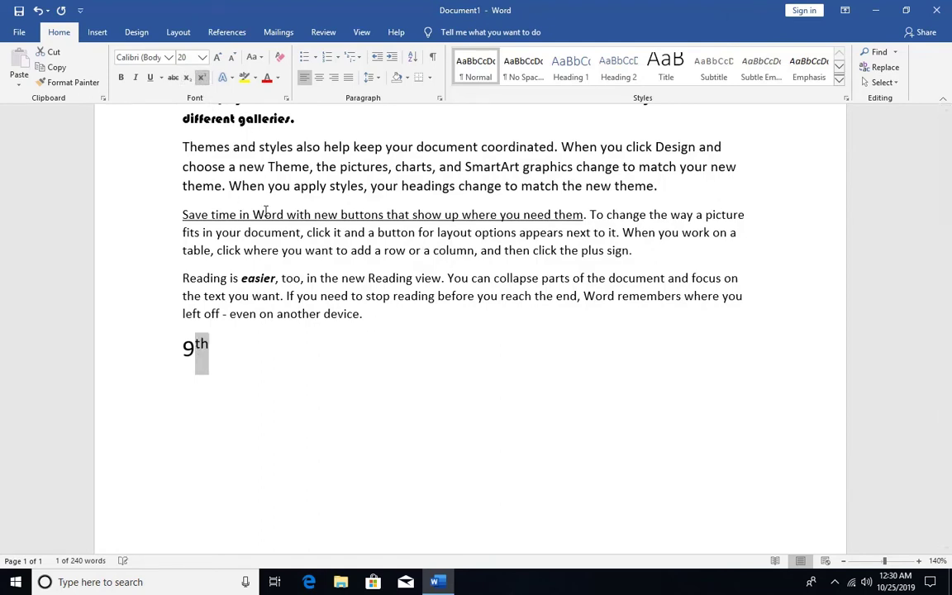
{"action": "left_click", "coordinate": [237, 368]}
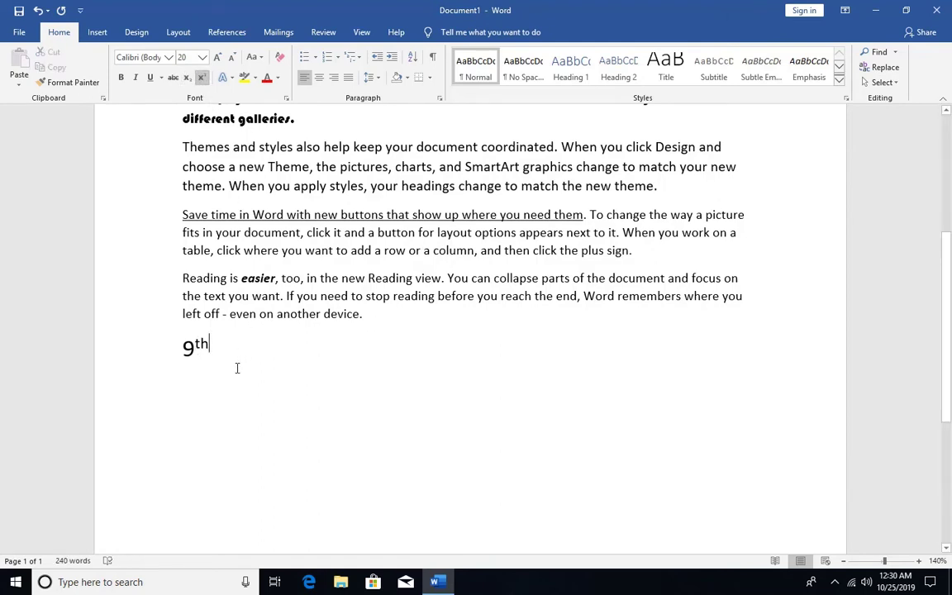
{"action": "type", "text": "Class"}
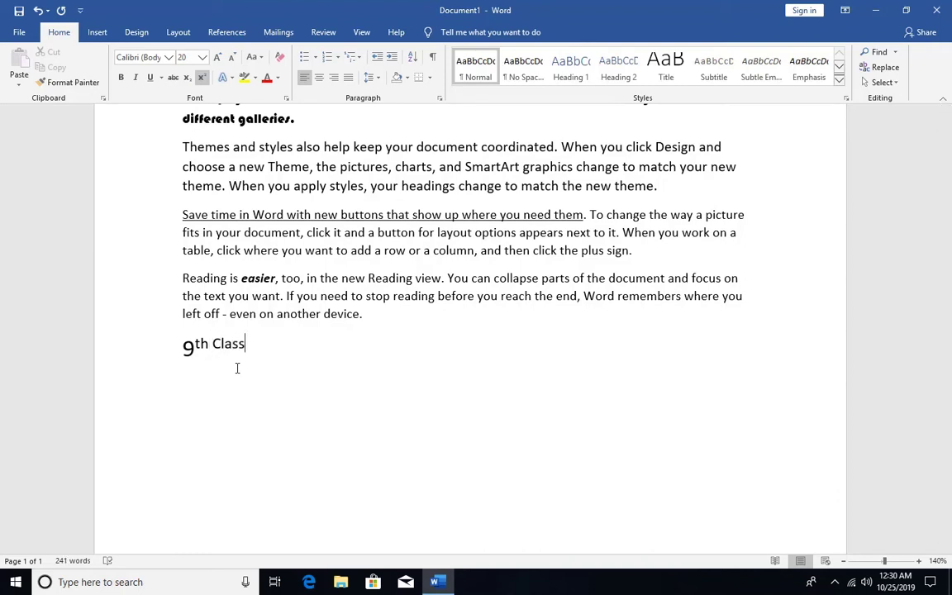
{"action": "key", "text": "BackSpace"}
{"action": "key", "text": "BackSpace"}
{"action": "key", "text": "BackSpace"}
{"action": "key", "text": "BackSpace"}
{"action": "key", "text": "BackSpace"}
{"action": "type", "text": "10"}
{"action": "key", "text": "BackSpace"}
{"action": "key", "text": "BackSpace"}
Add "10th" on a new line below "9th" and set its font size to 24
{"action": "key", "text": "Return"}
{"action": "type", "text": "10th"}
{"action": "mouse_move", "coordinate": [211, 386]}
{"action": "left_mouse_down"}
{"action": "mouse_move", "coordinate": [187, 389]}
{"action": "mouse_move", "coordinate": [226, 391]}
{"action": "left_mouse_up"}
{"action": "left_click", "coordinate": [229, 398]}
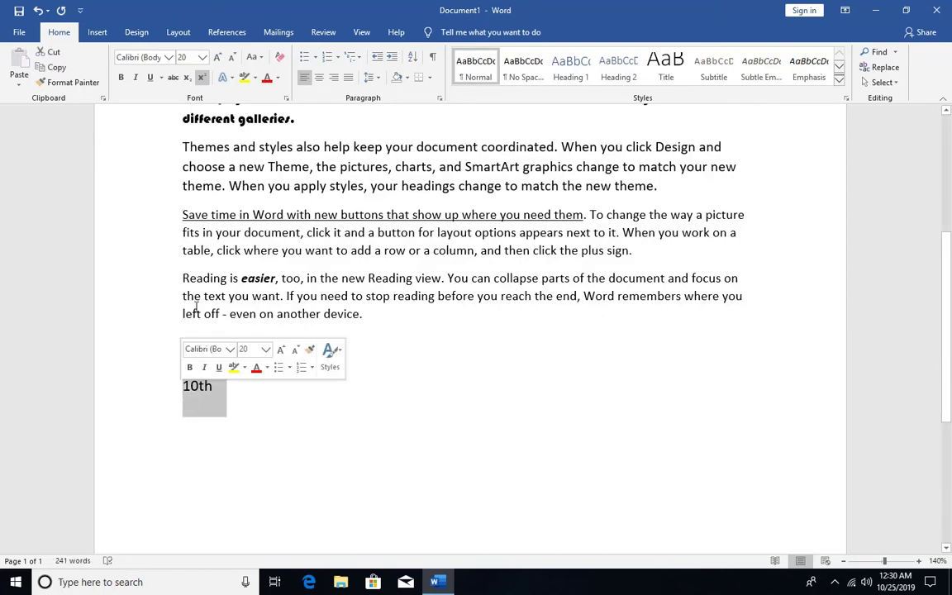
{"action": "left_click", "coordinate": [202, 57]}
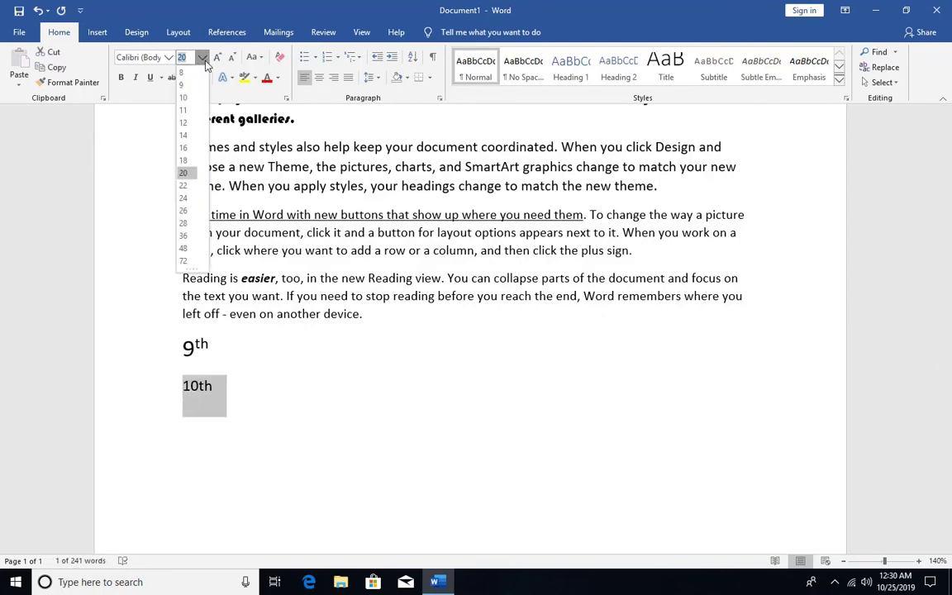
{"action": "left_click", "coordinate": [183, 198]}
{"action": "left_click", "coordinate": [218, 390]}
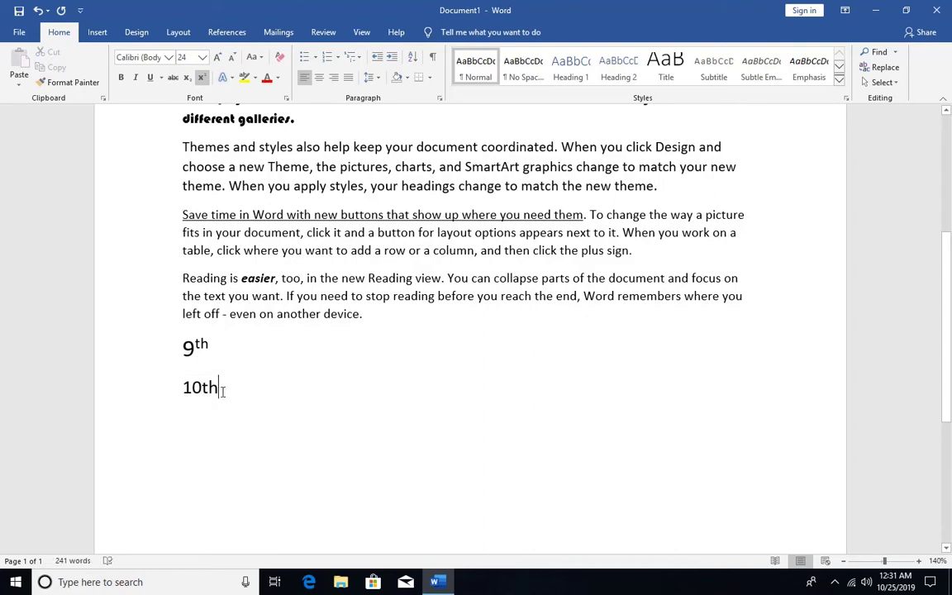
Format the "th" in "10th" as subscript
{"action": "left_click_drag", "start_coordinate": [217, 390], "coordinate": [219, 390]}
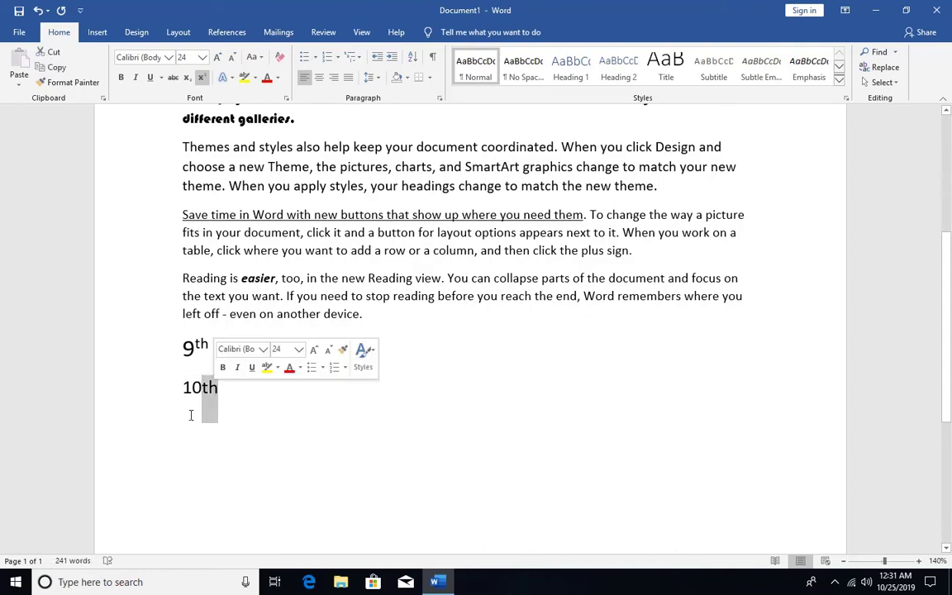
{"action": "left_click", "coordinate": [188, 83]}
{"action": "left_click", "coordinate": [195, 408]}
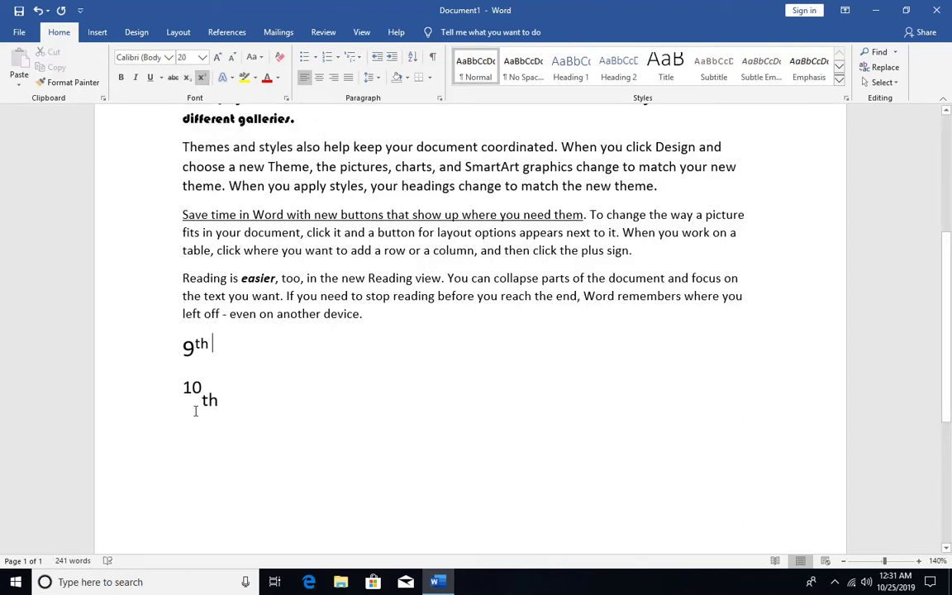
{"action": "left_click_drag", "start_coordinate": [206, 397], "coordinate": [220, 402]}
{"action": "left_click", "coordinate": [246, 463]}
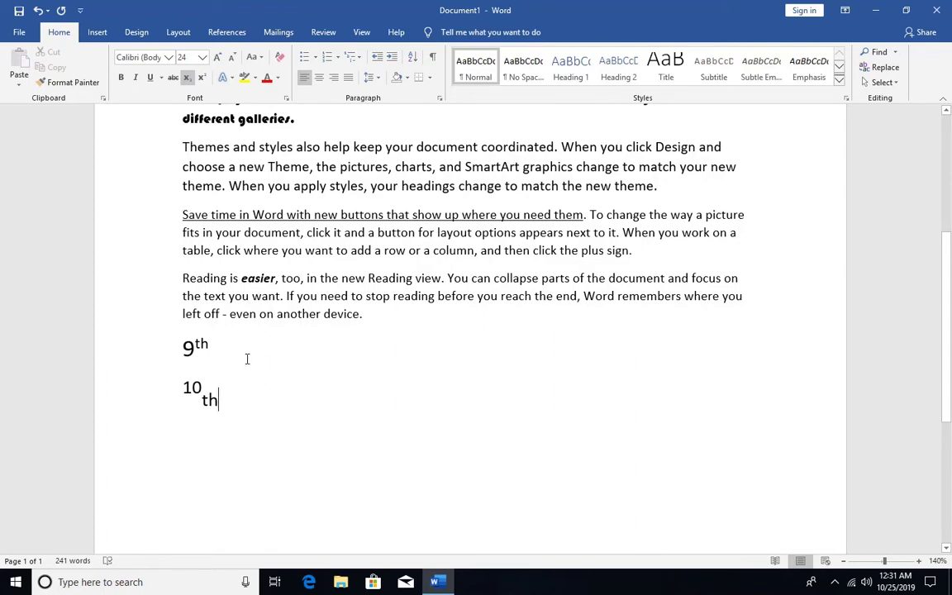
Delete all the document's content and generate fresh sample paragraphs with =rand()
{"action": "key", "text": "ctrl+a"}
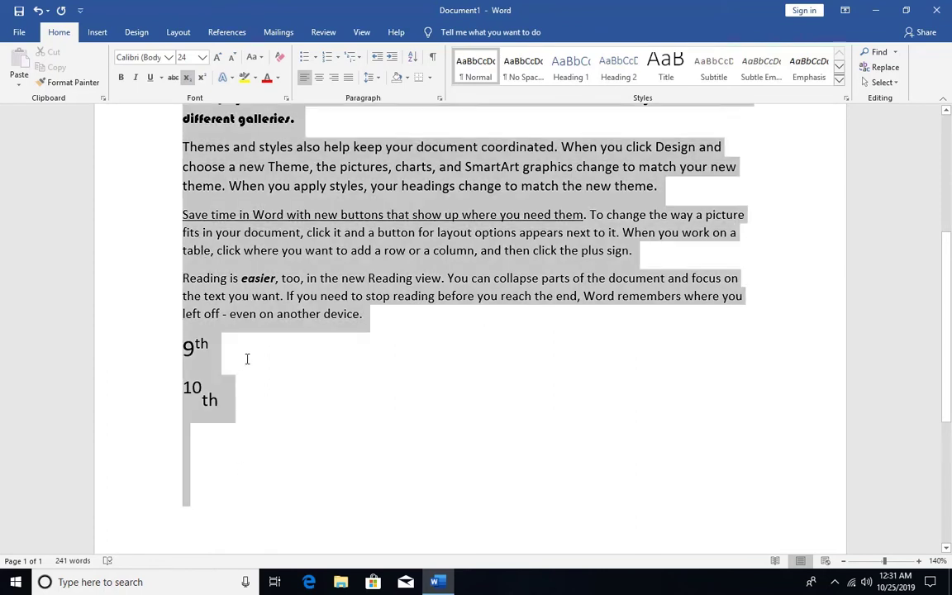
{"action": "key", "text": "Delete"}
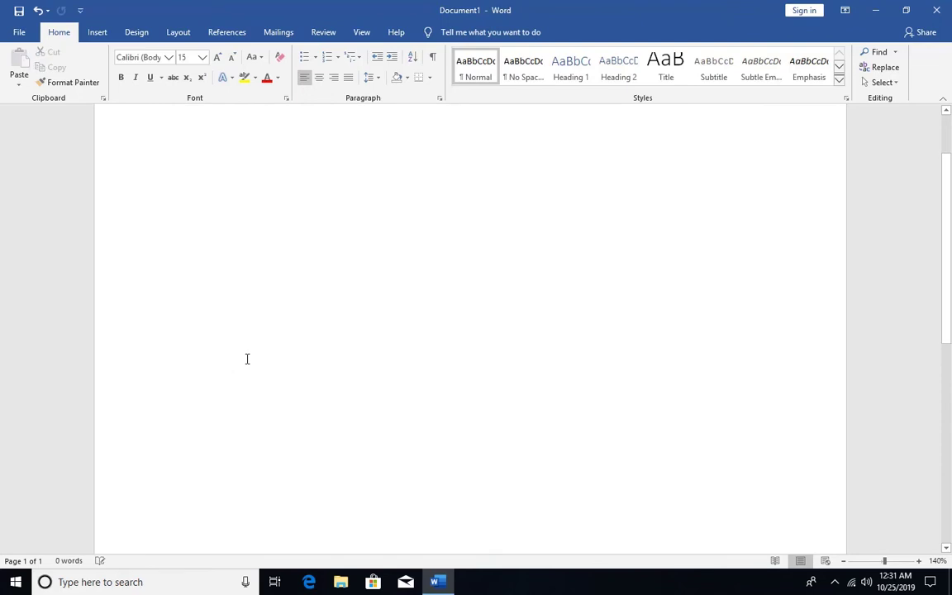
{"action": "scroll", "coordinate": [318, 333], "scroll_direction": "down", "scroll_amount": 4}
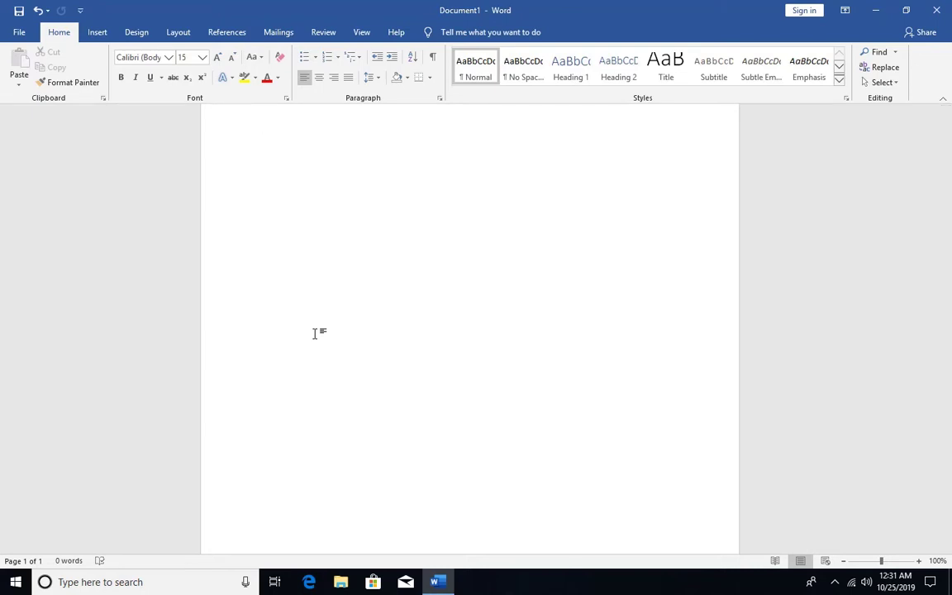
{"action": "type", "text": "=rand()"}
{"action": "key", "text": "Return"}
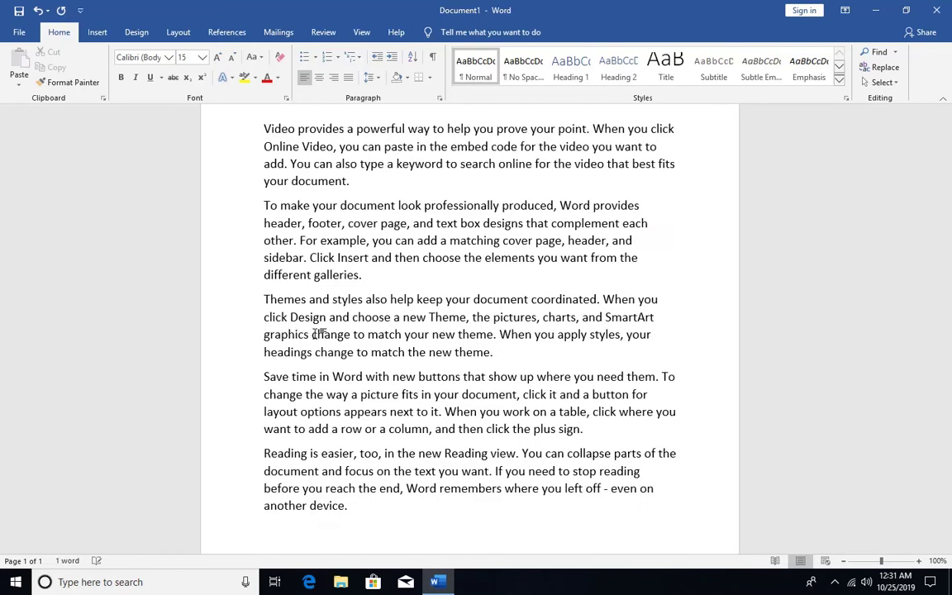
{"action": "scroll", "coordinate": [268, 426], "scroll_direction": "down", "scroll_amount": 2}
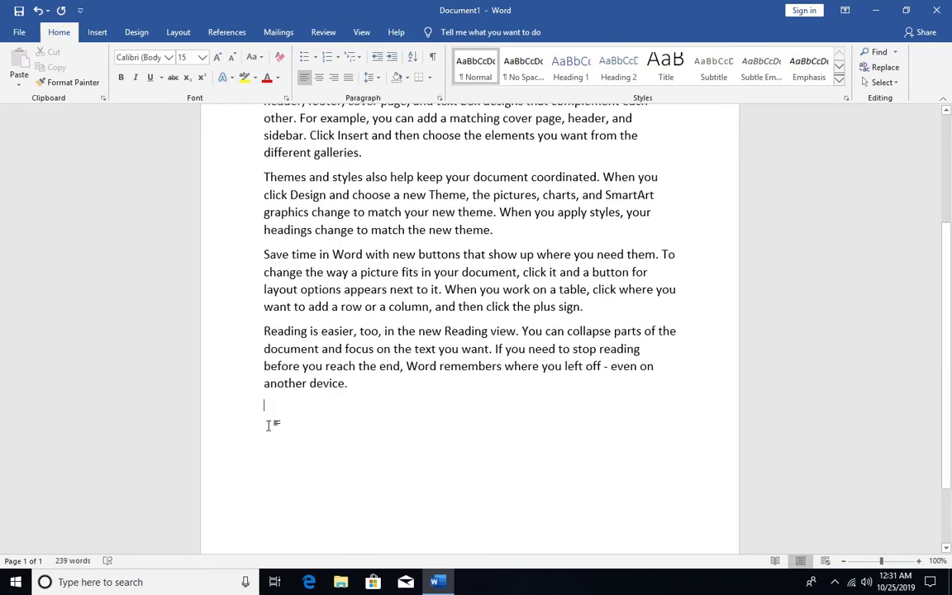
{"action": "scroll", "coordinate": [268, 426], "scroll_direction": "up", "scroll_amount": 2}
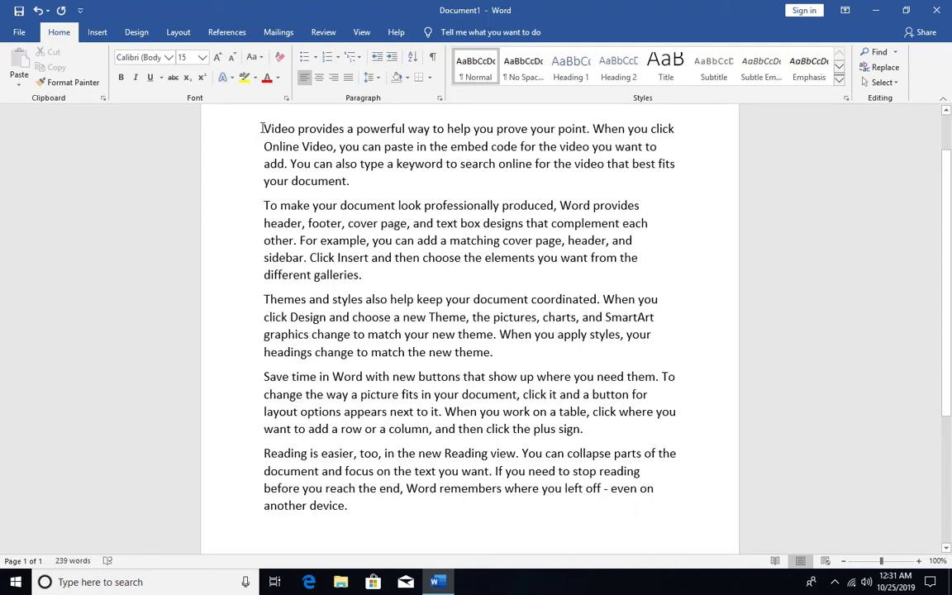
{"action": "left_click_drag", "start_coordinate": [263, 128], "coordinate": [381, 185]}
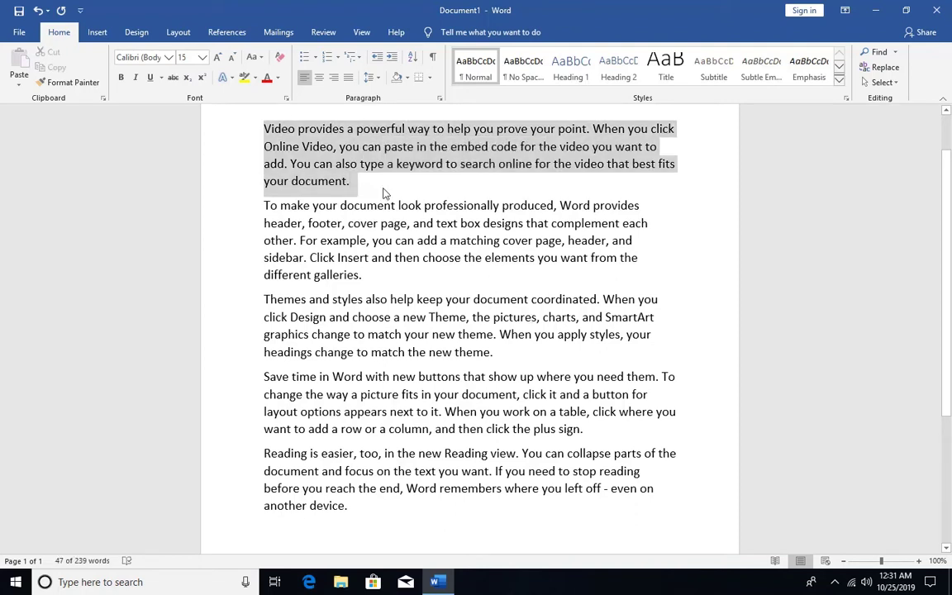
{"action": "left_click", "coordinate": [384, 193]}
{"action": "left_click_drag", "start_coordinate": [377, 189], "coordinate": [244, 126]}
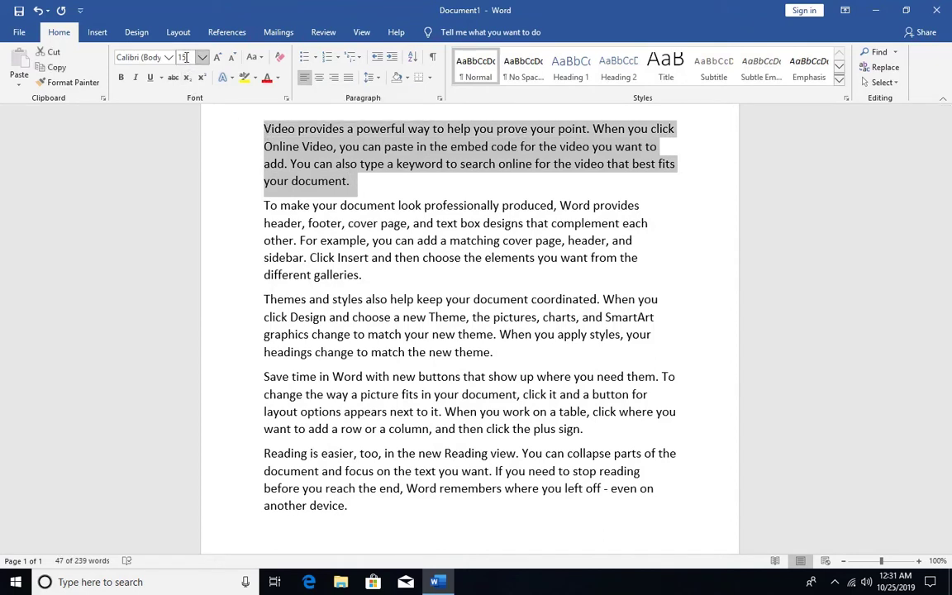
{"action": "left_click", "coordinate": [371, 181]}
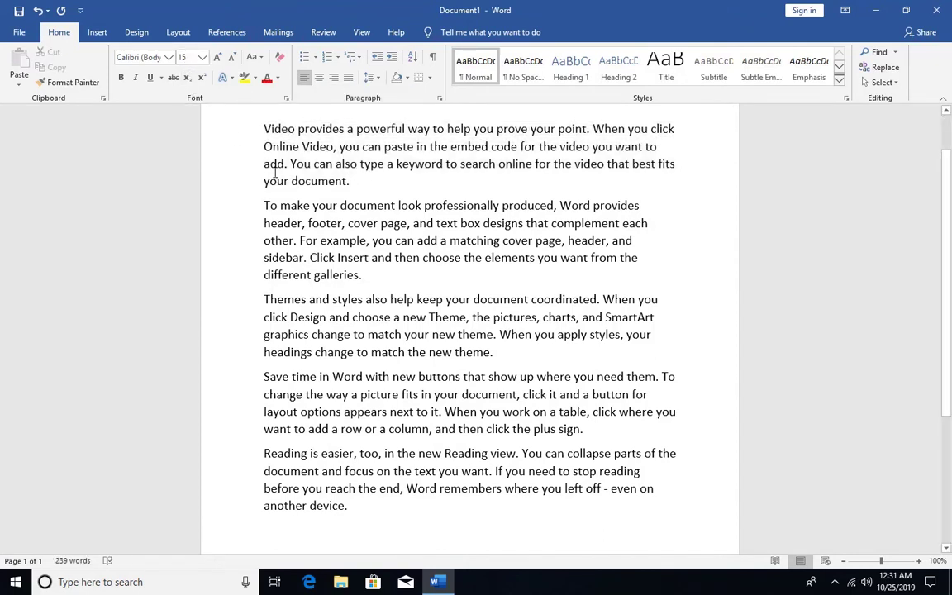
{"action": "scroll", "coordinate": [310, 158], "scroll_direction": "up", "scroll_amount": 1}
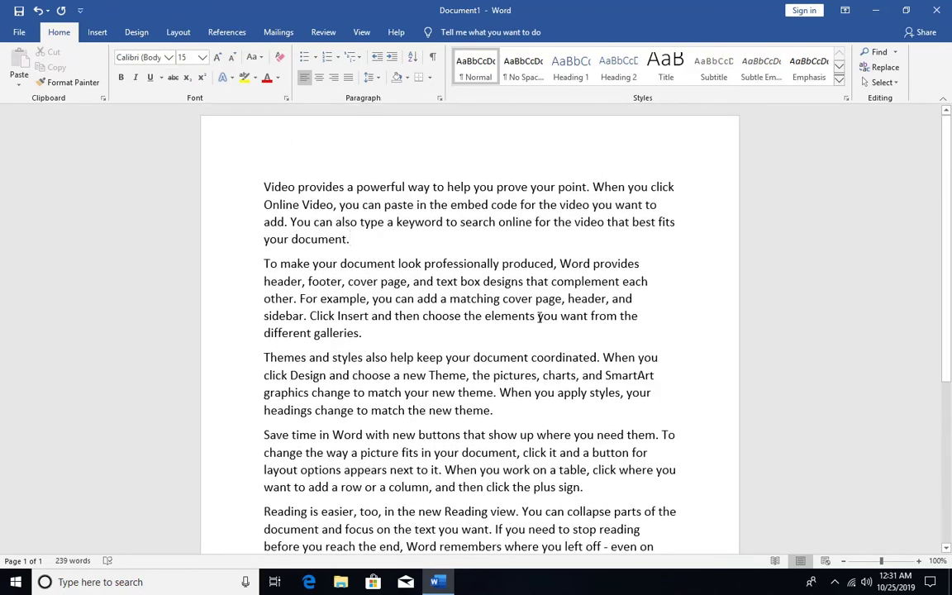
{"action": "scroll", "coordinate": [387, 261], "scroll_direction": "down", "scroll_amount": 1}
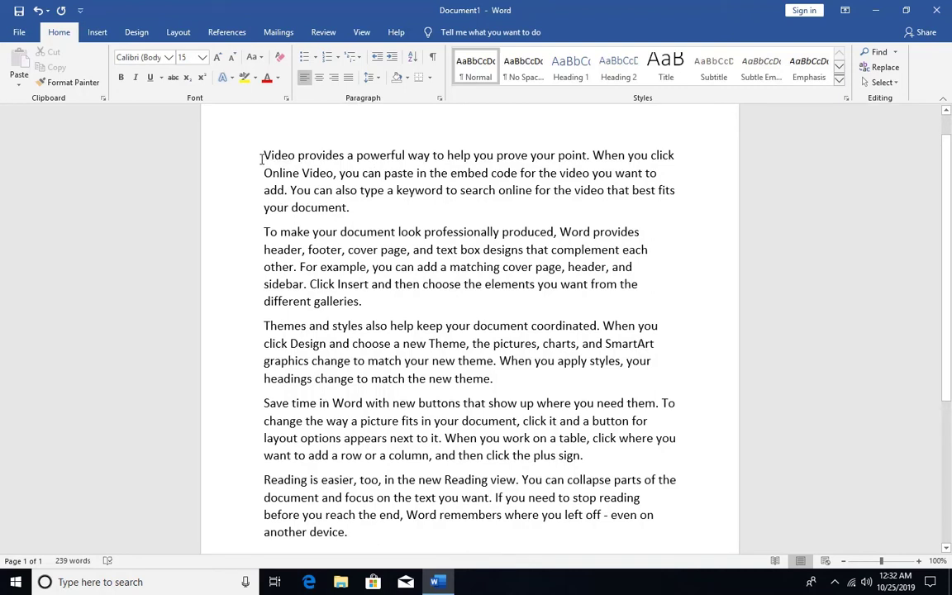
Apply the dark bold text effect with a blue shadow to "Video provides a powerful way to help you prove your point"
{"action": "mouse_move", "coordinate": [261, 158]}
{"action": "left_mouse_down"}
{"action": "mouse_move", "coordinate": [589, 159]}
{"action": "mouse_move", "coordinate": [259, 155]}
{"action": "left_mouse_up"}
{"action": "left_click", "coordinate": [585, 158]}
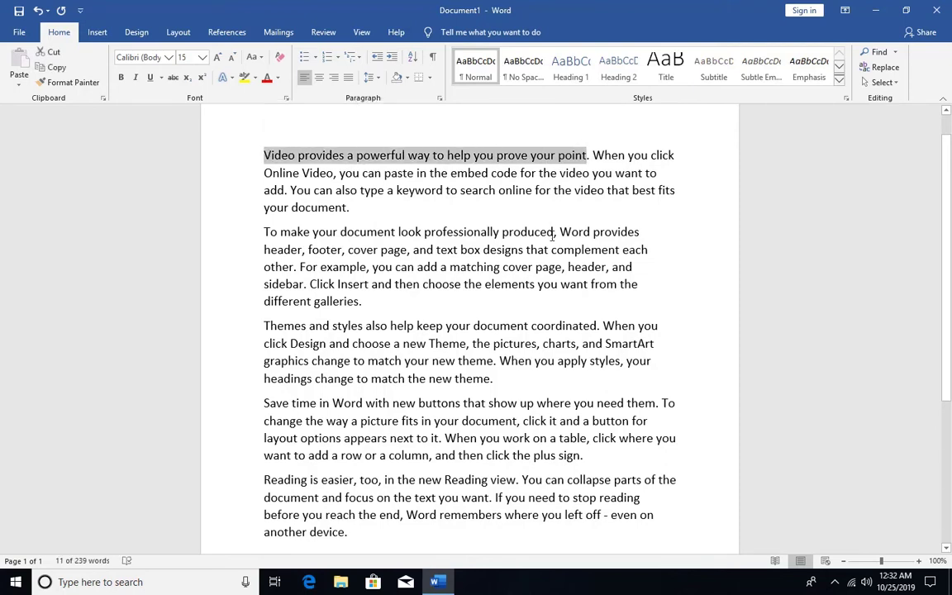
{"action": "left_click", "coordinate": [232, 83]}
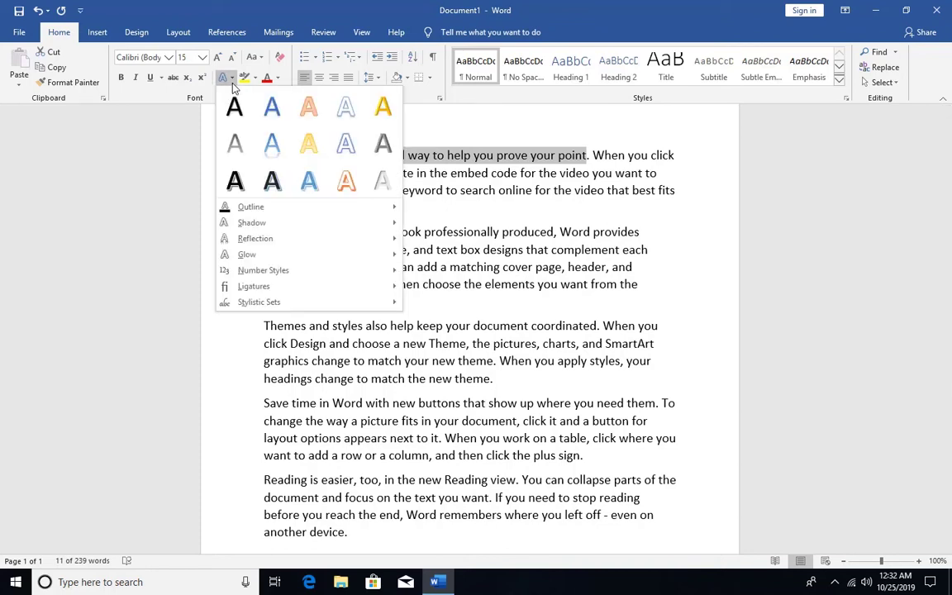
{"action": "left_click", "coordinate": [272, 183]}
{"action": "left_click", "coordinate": [427, 195]}
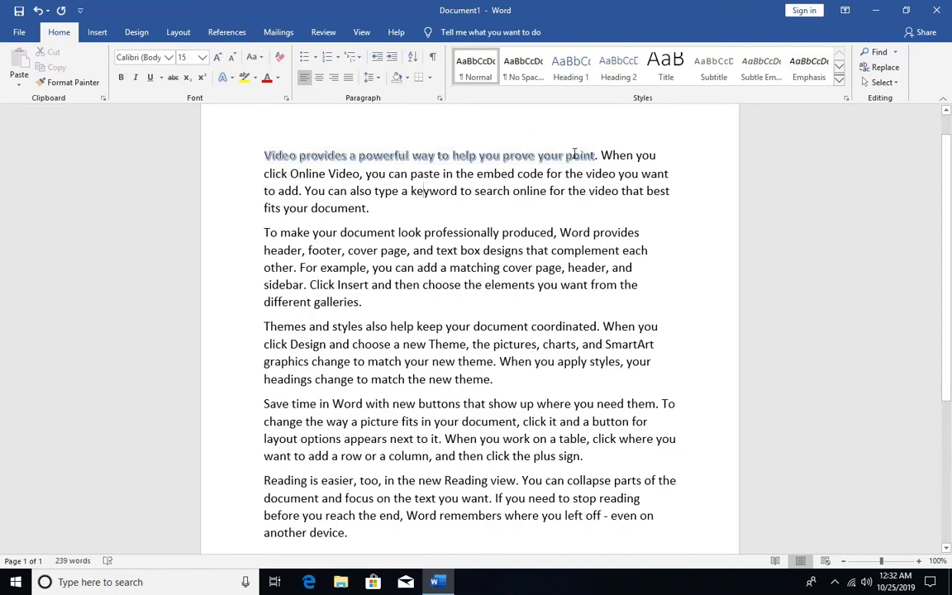
Set the font size of "Video provides a powerful way to help you prove your point" to 20
{"action": "left_click_drag", "start_coordinate": [238, 139], "coordinate": [538, 149]}
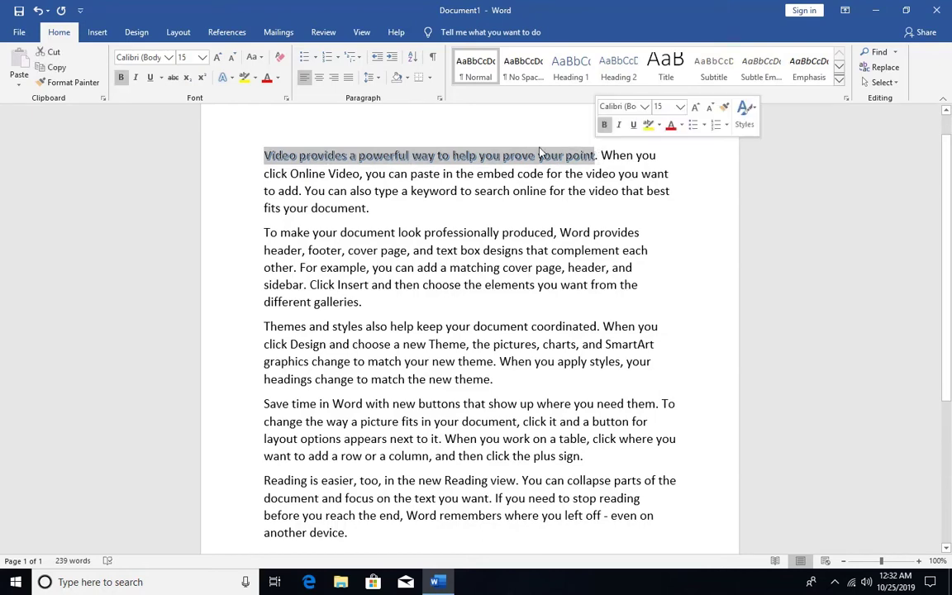
{"action": "left_click", "coordinate": [201, 57]}
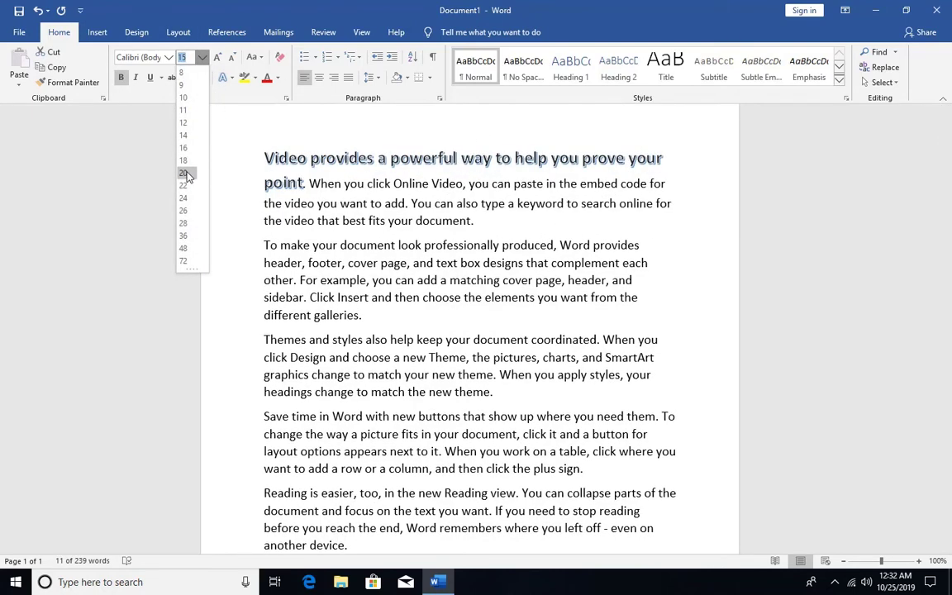
{"action": "left_click", "coordinate": [187, 175]}
{"action": "left_click", "coordinate": [641, 218]}
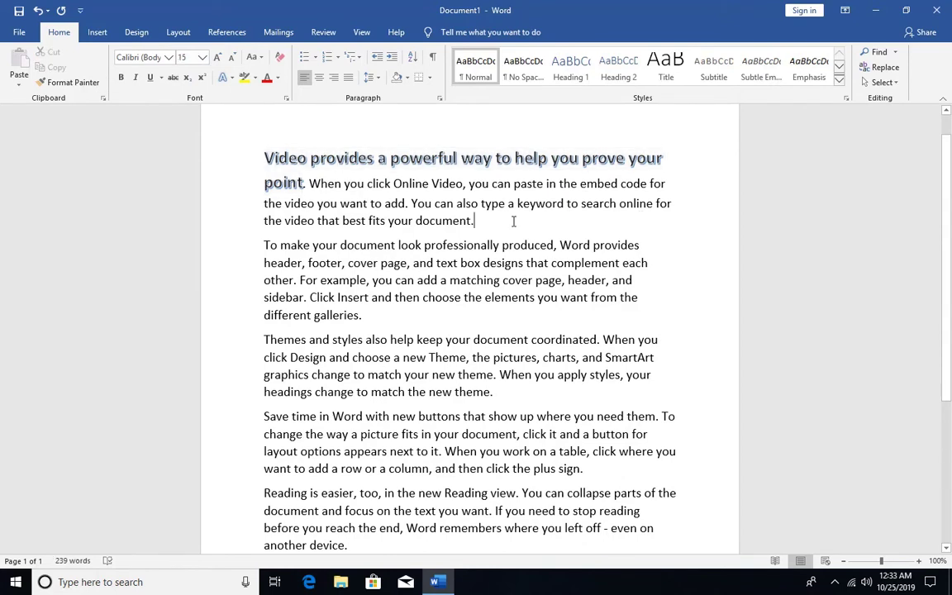
Shrink the font of the whole first sentence, including its period, by one increment
{"action": "left_click", "coordinate": [307, 183]}
{"action": "left_click", "coordinate": [265, 159], "text": "shift"}
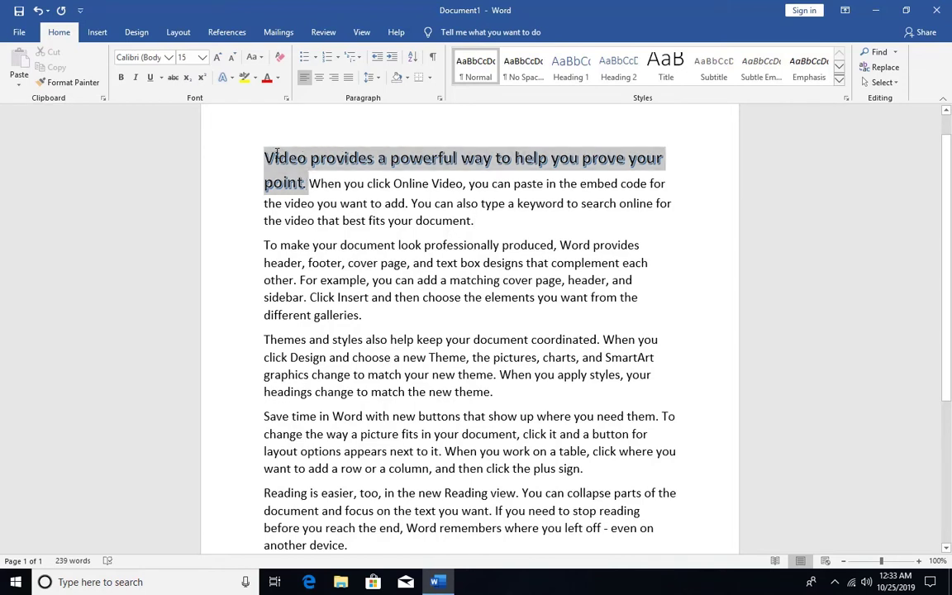
{"action": "left_click", "coordinate": [231, 58]}
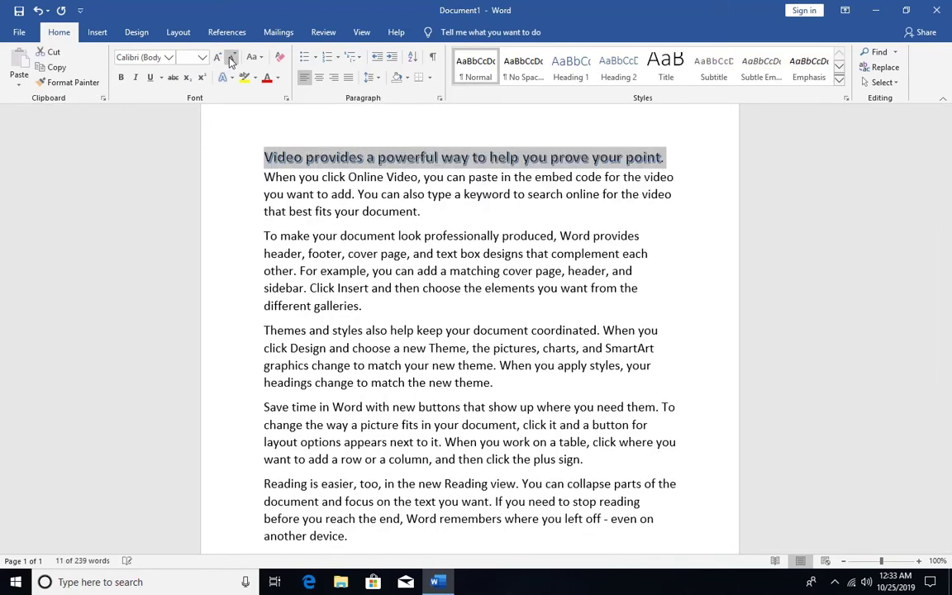
{"action": "left_click", "coordinate": [540, 212]}
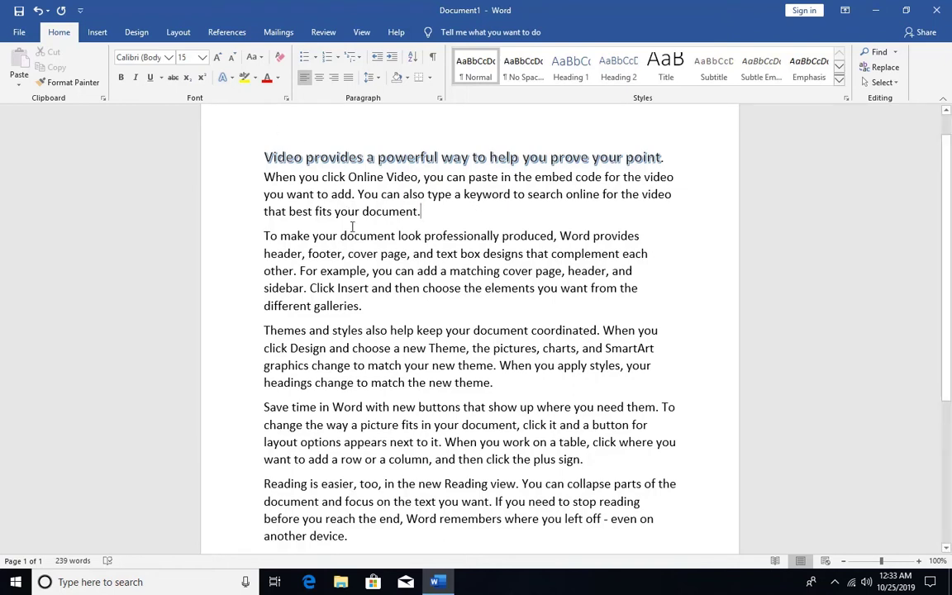
Highlight the word "document" in the second paragraph's first line in yellow
{"action": "left_click_drag", "start_coordinate": [340, 236], "coordinate": [398, 239]}
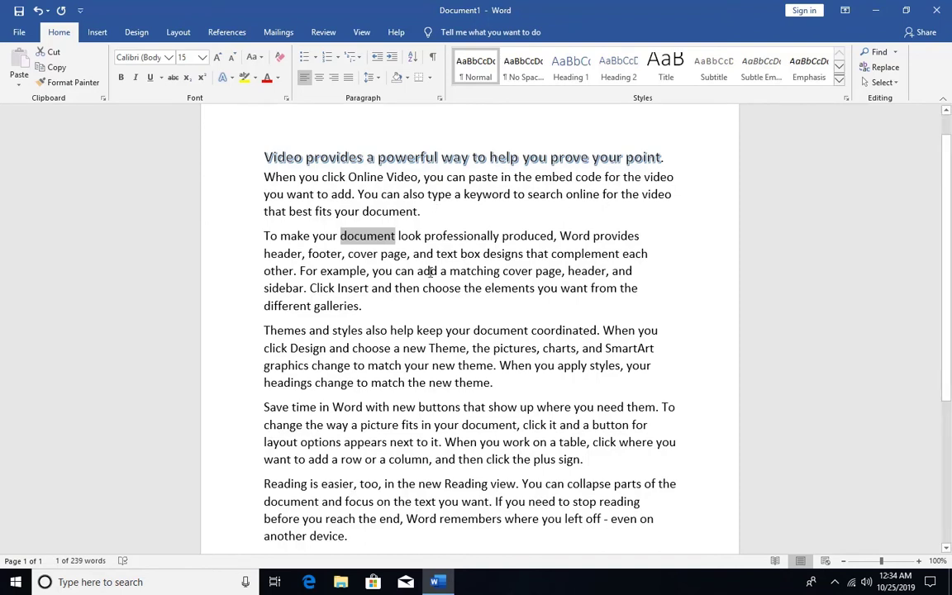
{"action": "left_click", "coordinate": [258, 79]}
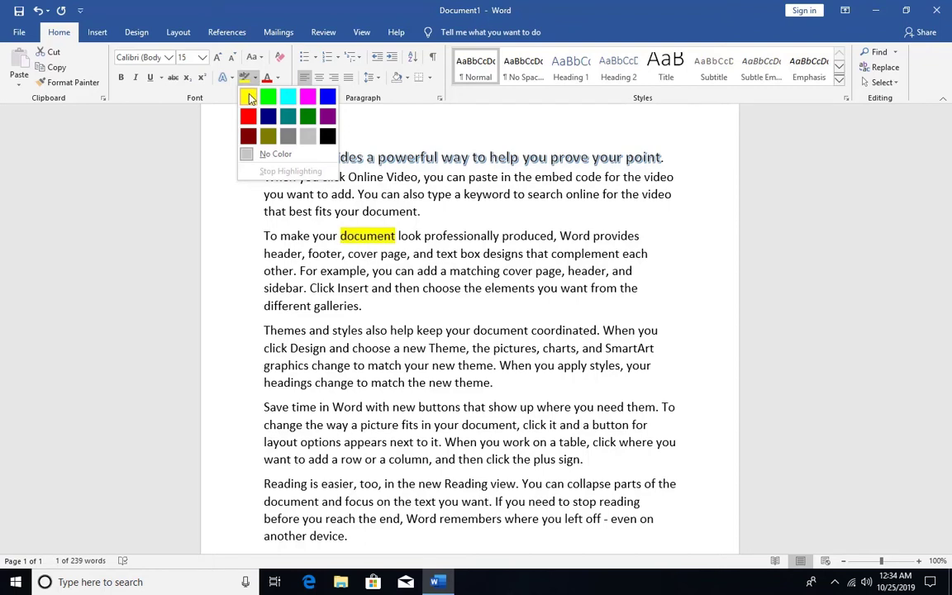
{"action": "left_click", "coordinate": [251, 99]}
{"action": "left_click", "coordinate": [401, 195]}
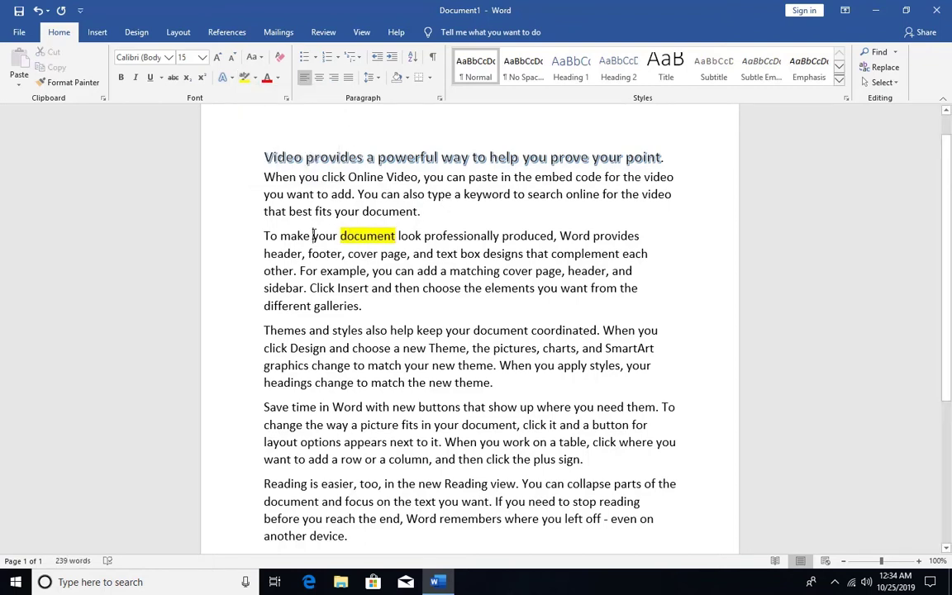
Highlight the word "document" in the third paragraph's first line in yellow
{"action": "double_click", "coordinate": [322, 236]}
{"action": "left_click", "coordinate": [415, 229]}
{"action": "left_click", "coordinate": [402, 237]}
{"action": "left_click_drag", "start_coordinate": [474, 330], "coordinate": [529, 330]}
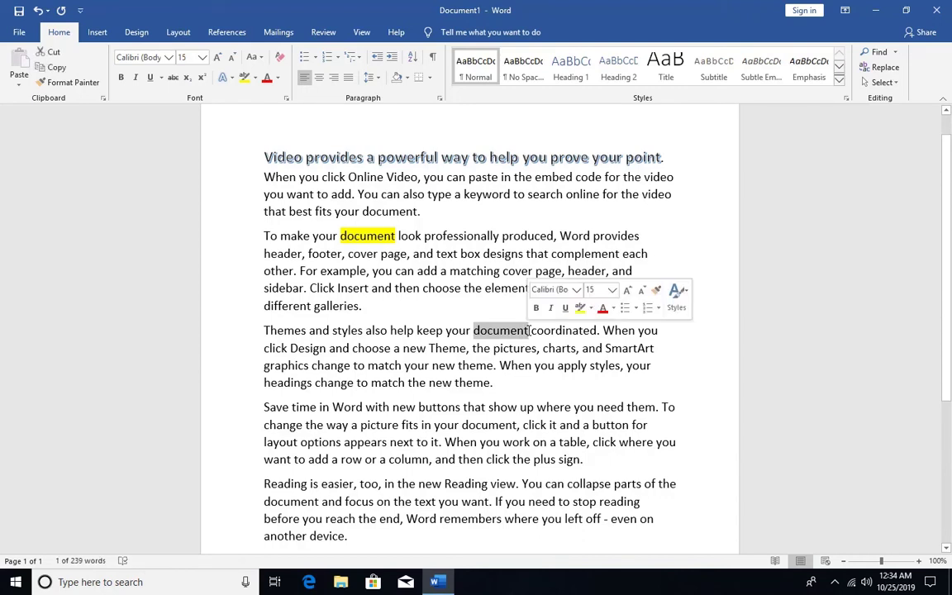
{"action": "left_click", "coordinate": [257, 79]}
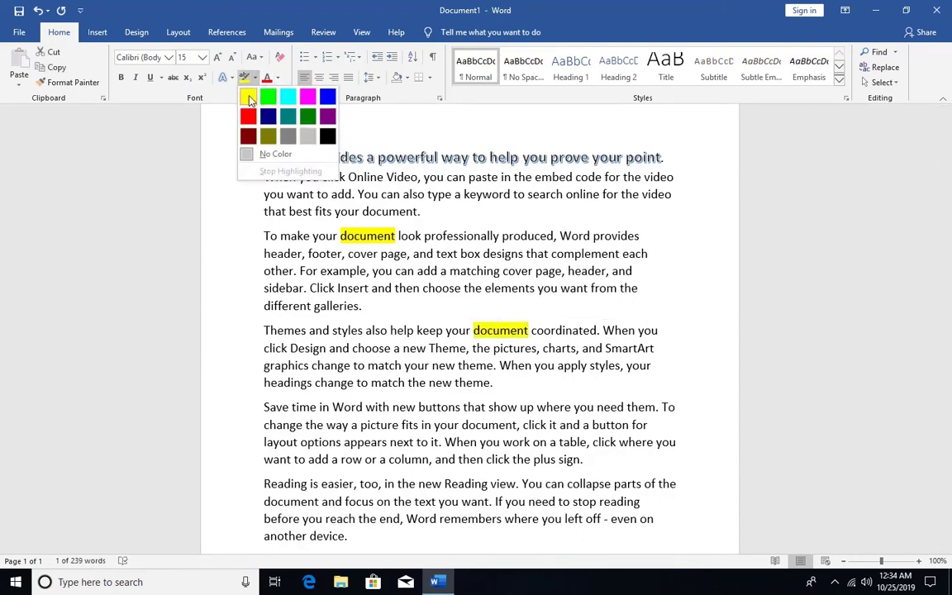
{"action": "left_click", "coordinate": [248, 98]}
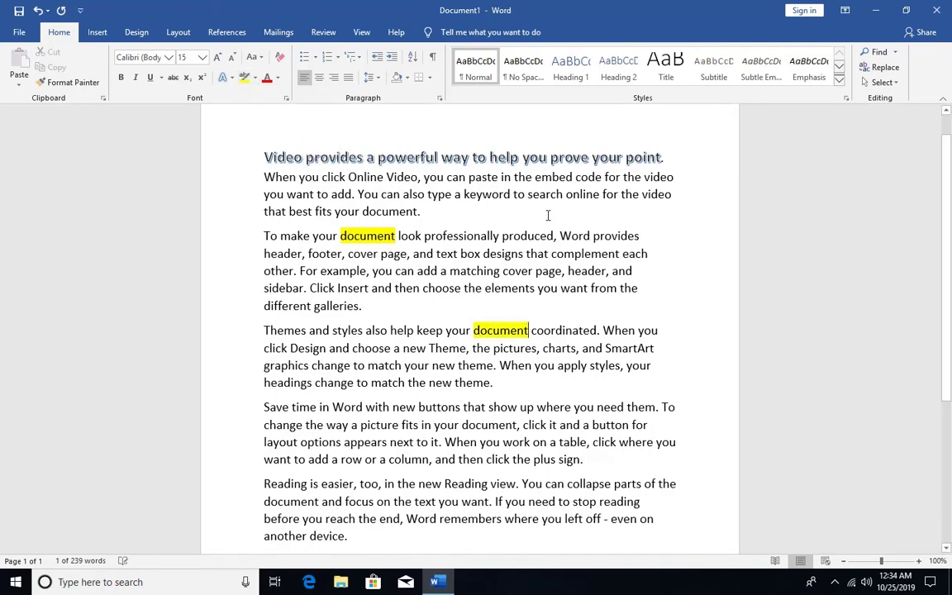
Highlight the word "document" at the end of the first paragraph in yellow
{"action": "double_click", "coordinate": [372, 211]}
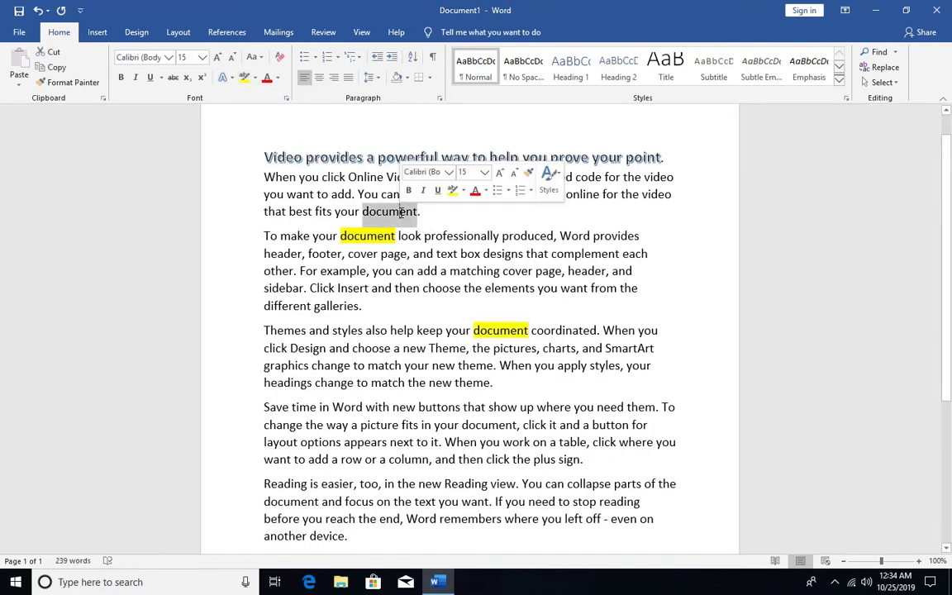
{"action": "left_click", "coordinate": [245, 78]}
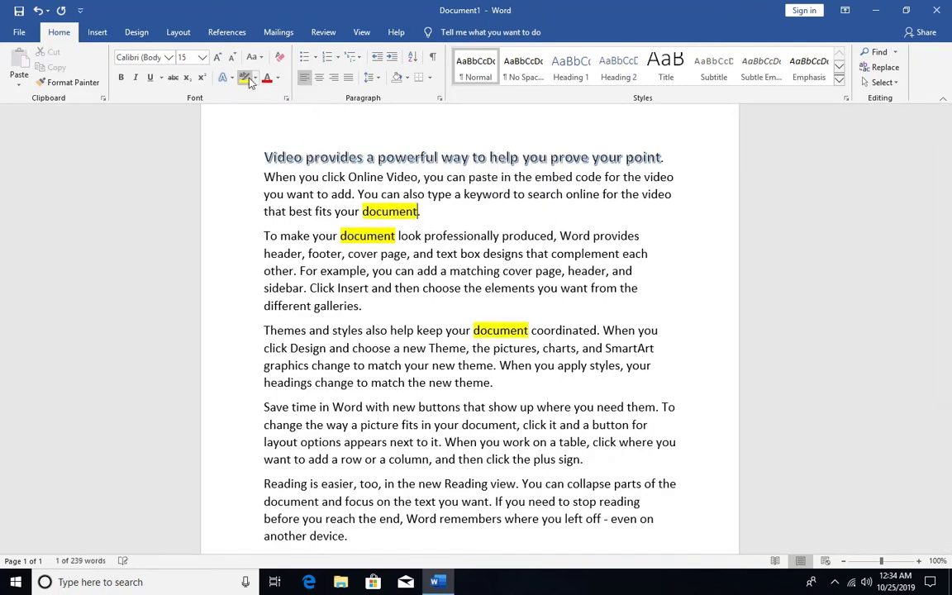
{"action": "left_click", "coordinate": [511, 215]}
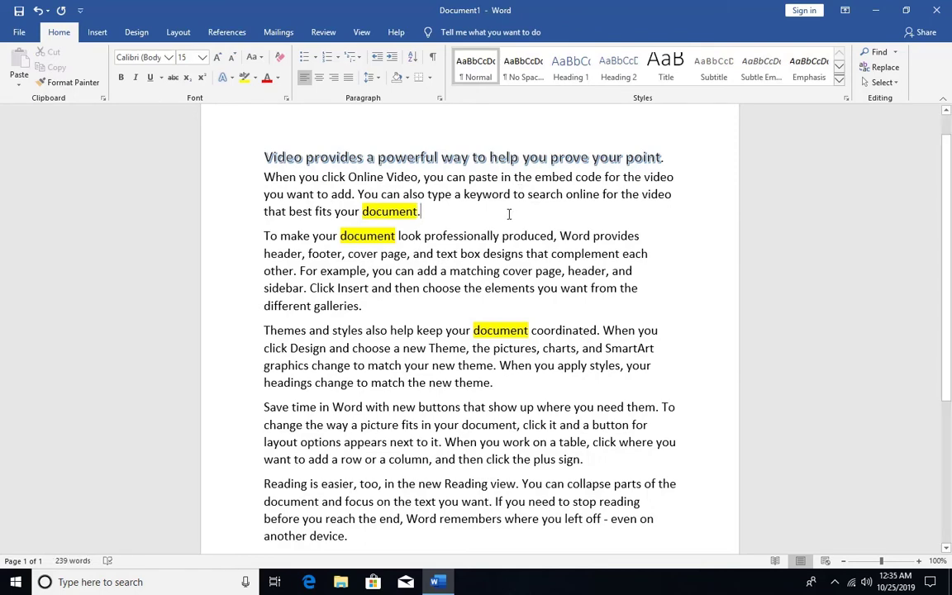
Change the font color of ". For example" in the second paragraph to the standard light blue
{"action": "scroll", "coordinate": [509, 214], "scroll_direction": "down", "scroll_amount": 1}
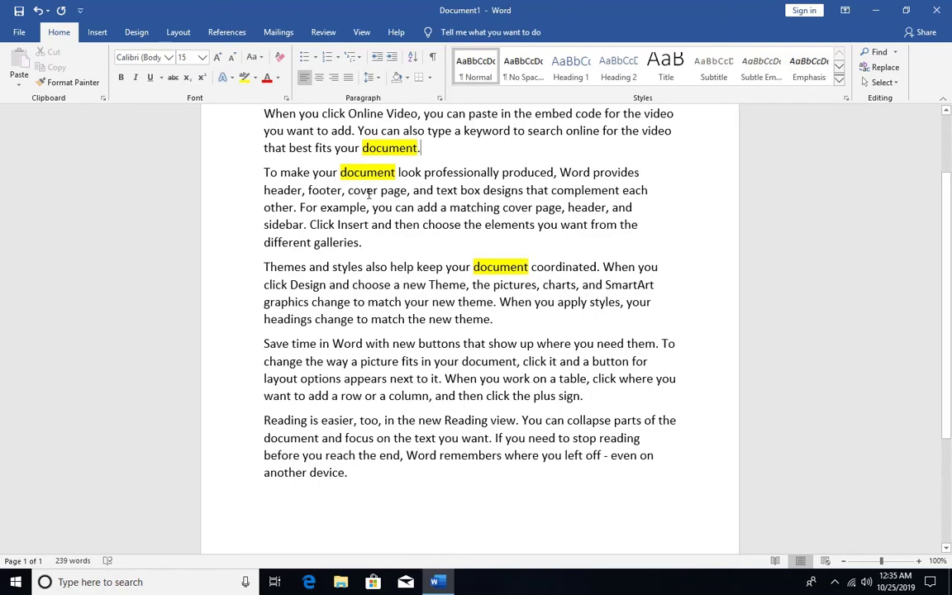
{"action": "left_click_drag", "start_coordinate": [295, 208], "coordinate": [368, 214]}
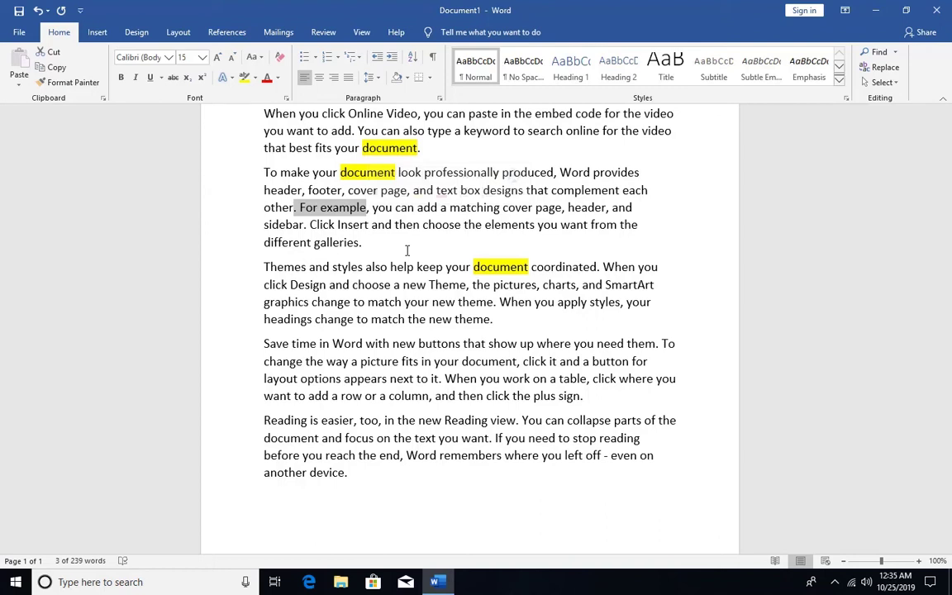
{"action": "left_click", "coordinate": [281, 80]}
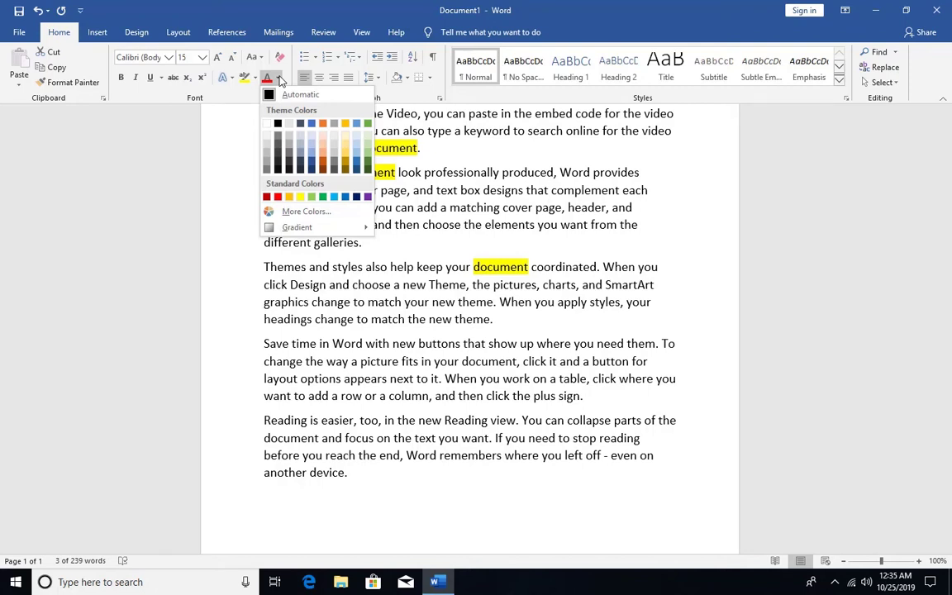
{"action": "left_click", "coordinate": [334, 199]}
{"action": "left_click", "coordinate": [393, 209]}
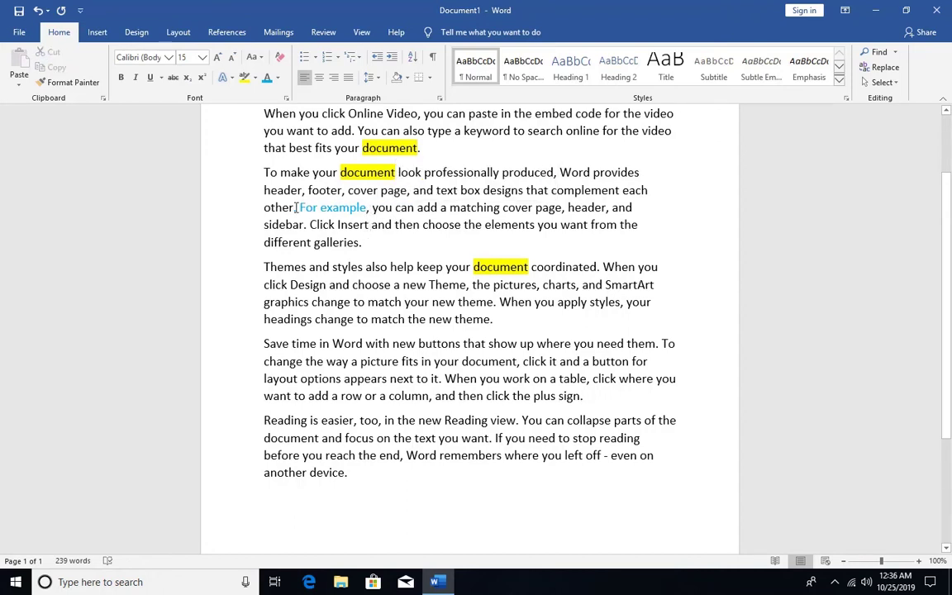
{"action": "left_click_drag", "start_coordinate": [300, 207], "coordinate": [364, 208]}
{"action": "left_click", "coordinate": [430, 240]}
{"action": "left_click_drag", "start_coordinate": [279, 267], "coordinate": [443, 267]}
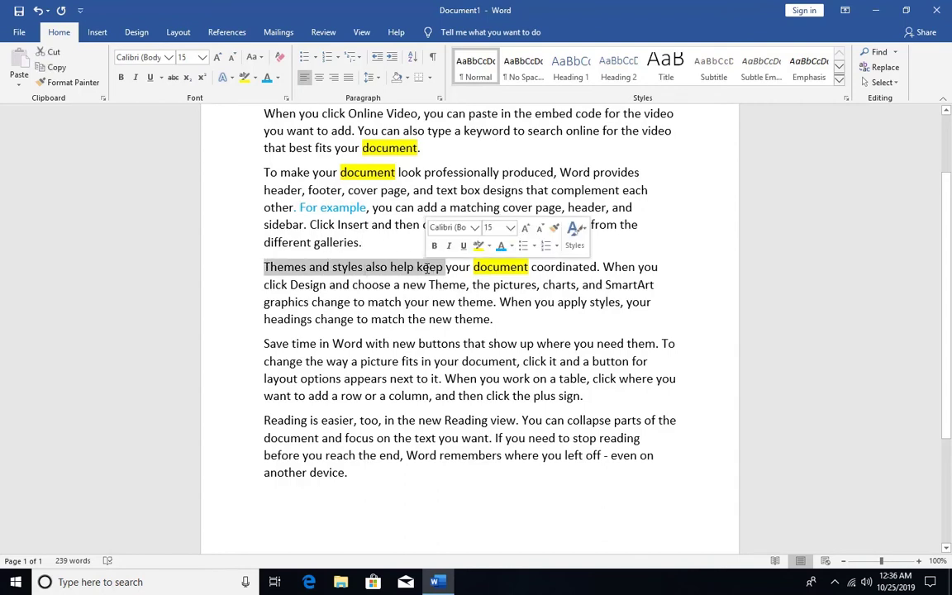
{"action": "left_click", "coordinate": [390, 223]}
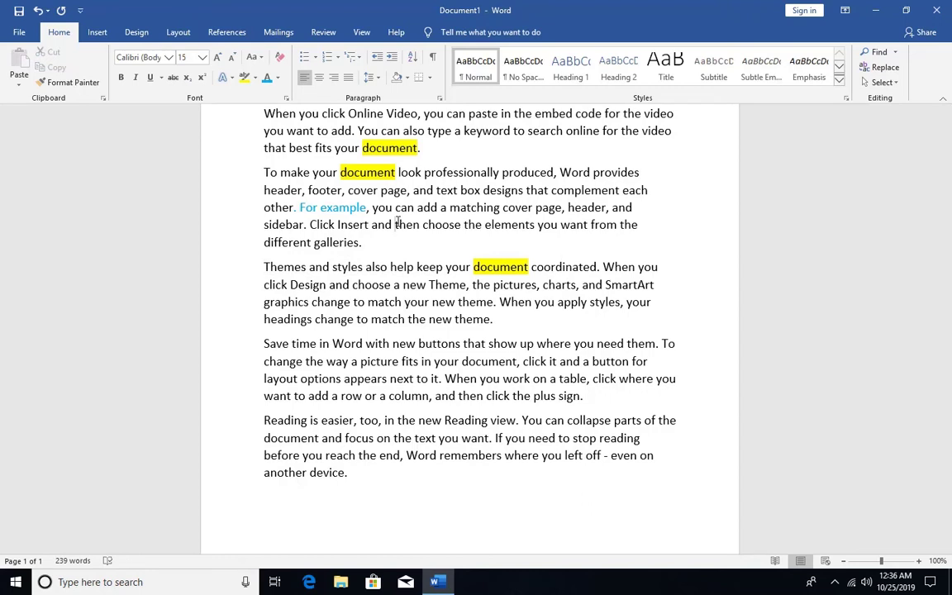
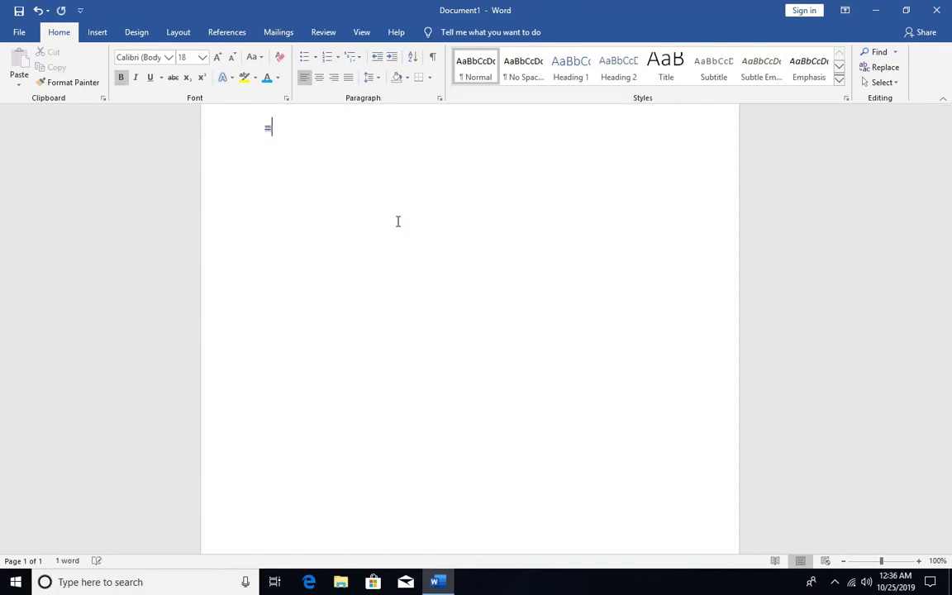
Replace all the document's content with fresh sample paragraphs generated by =rand()
{"action": "type", "text": "()"}
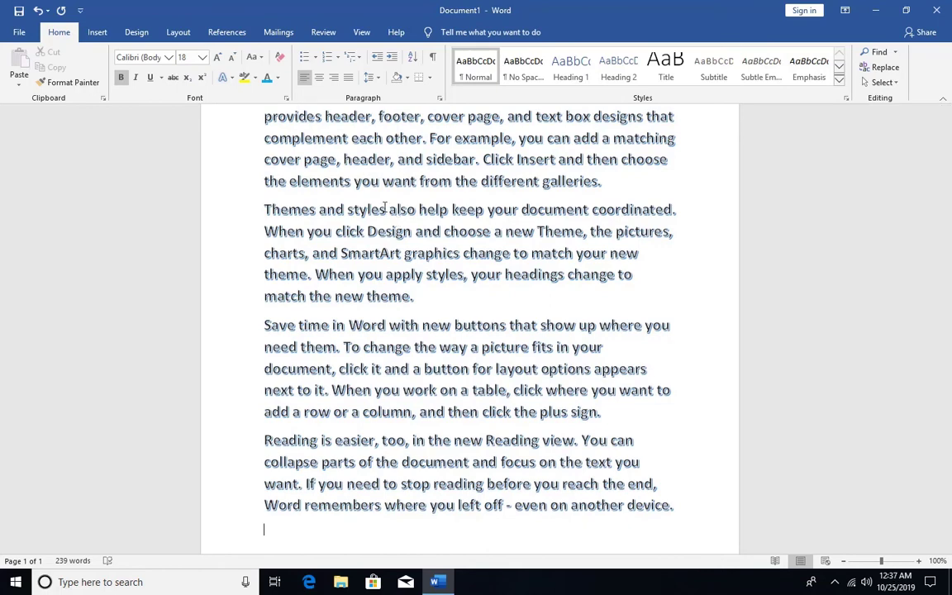
{"action": "scroll", "coordinate": [529, 248], "scroll_direction": "up", "scroll_amount": 4}
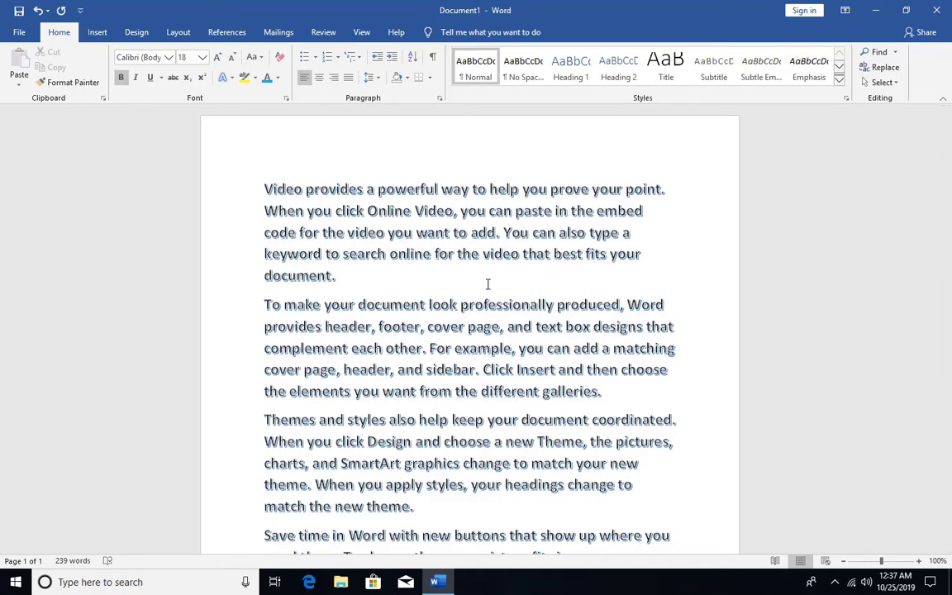
Clear all formatting from the entire document's text
{"action": "left_click", "coordinate": [231, 77]}
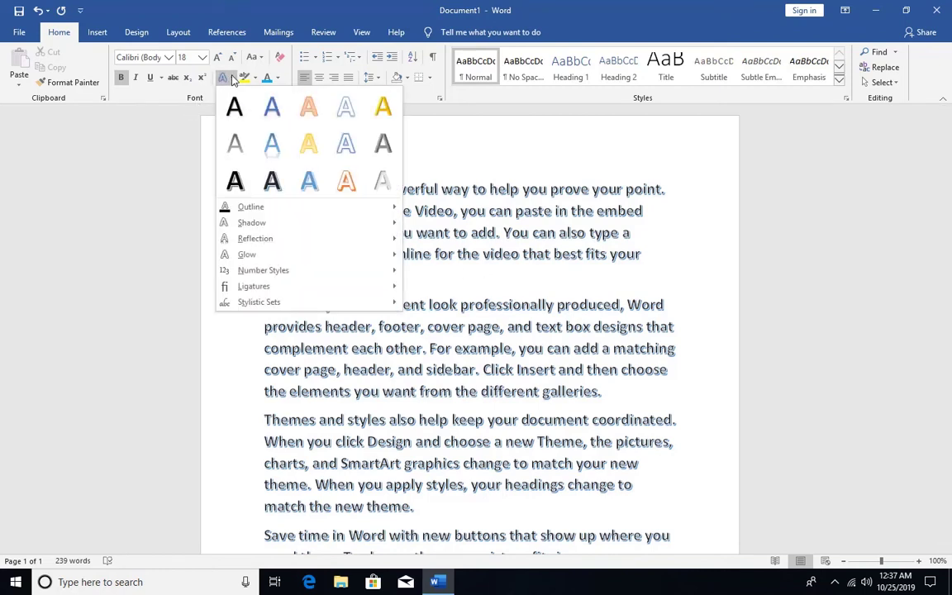
{"action": "left_click", "coordinate": [232, 77]}
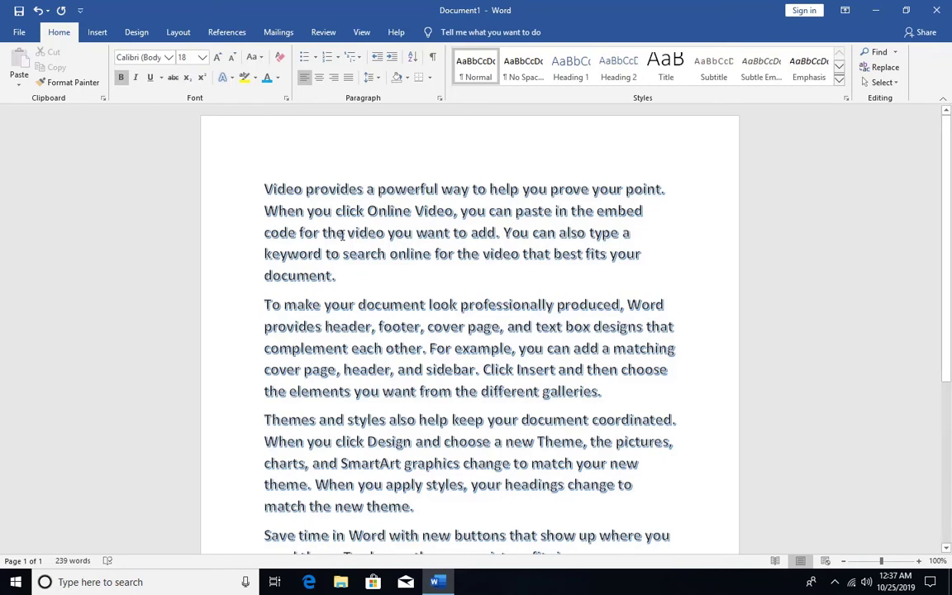
{"action": "key", "text": "ctrl+a"}
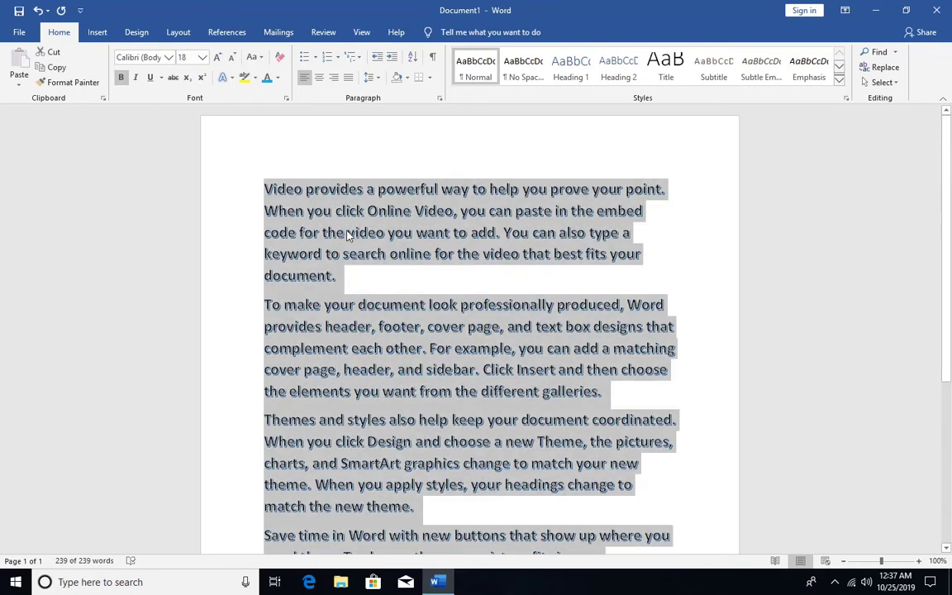
{"action": "left_click", "coordinate": [280, 66]}
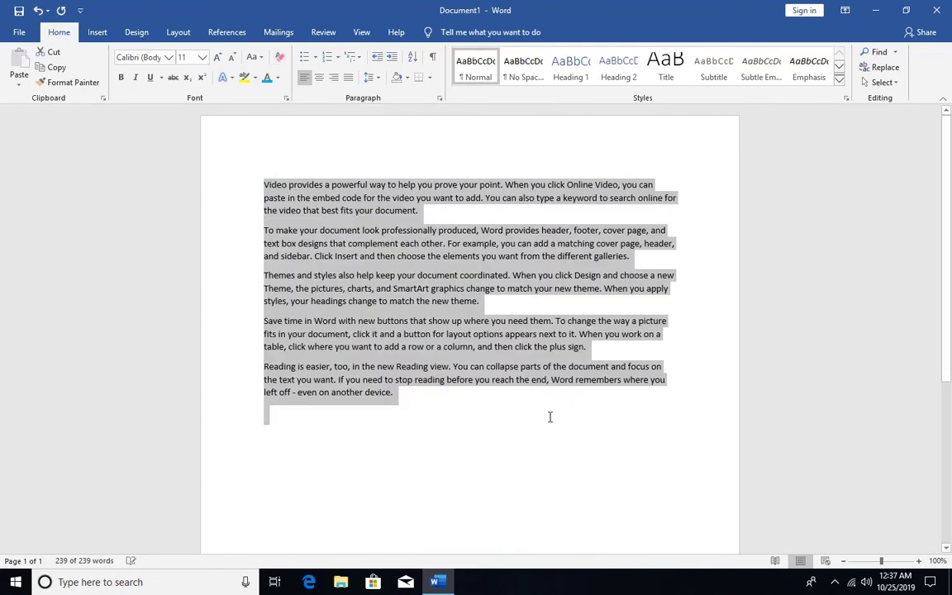
{"action": "left_click", "coordinate": [488, 426]}
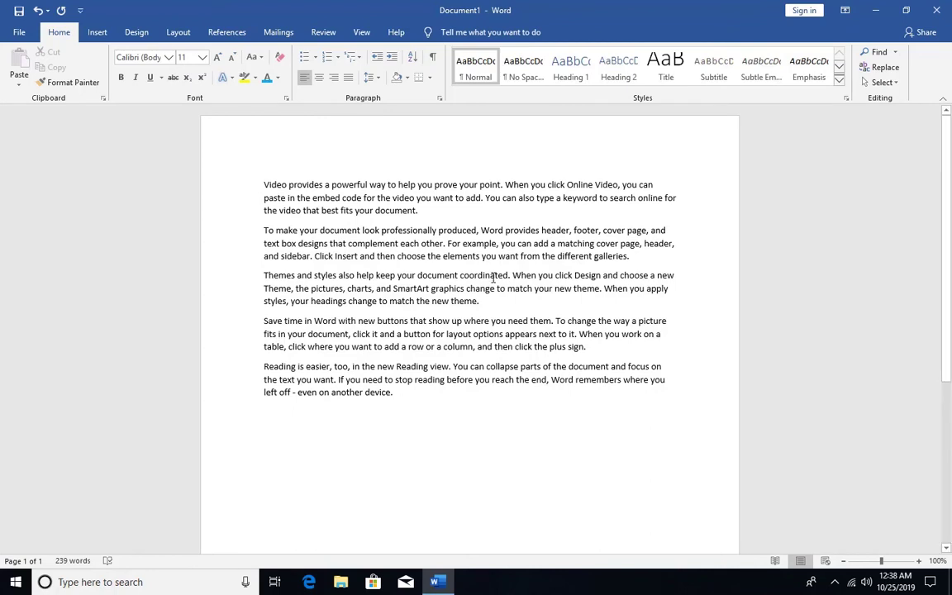
Apply strikethrough to the second line of the first paragraph
{"action": "scroll", "coordinate": [433, 266], "scroll_direction": "up", "scroll_amount": 3}
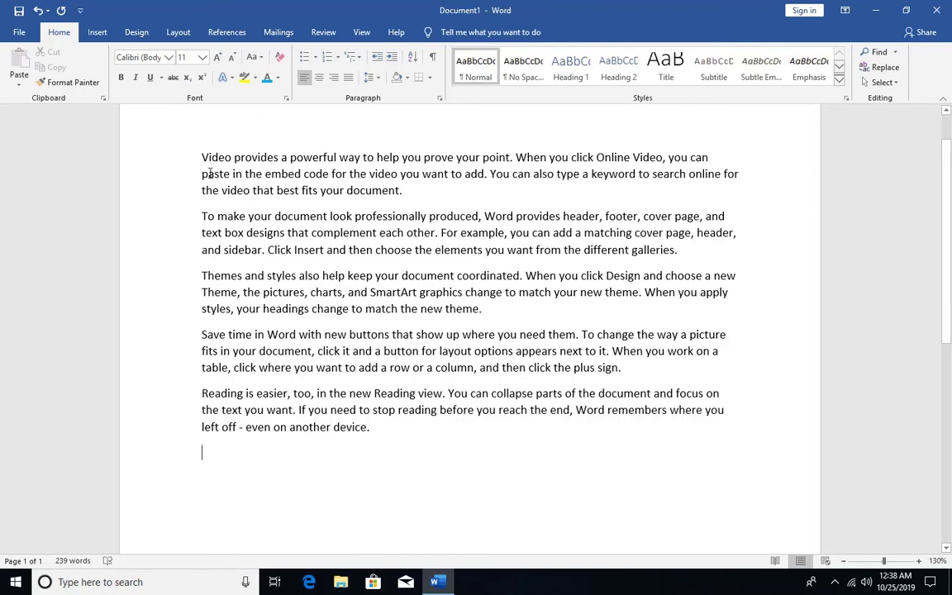
{"action": "left_click_drag", "start_coordinate": [202, 174], "coordinate": [761, 177]}
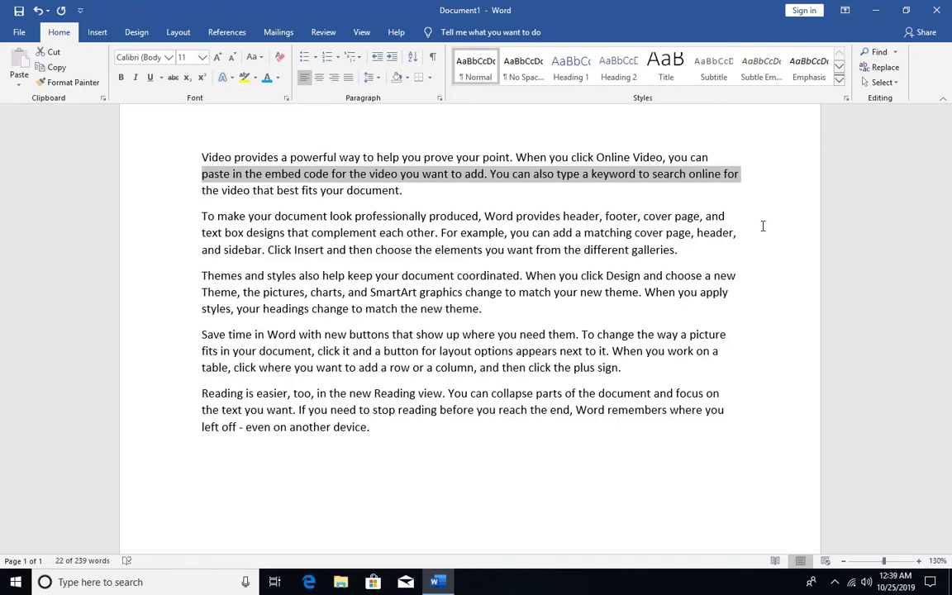
{"action": "left_click", "coordinate": [172, 77]}
{"action": "left_click", "coordinate": [423, 192]}
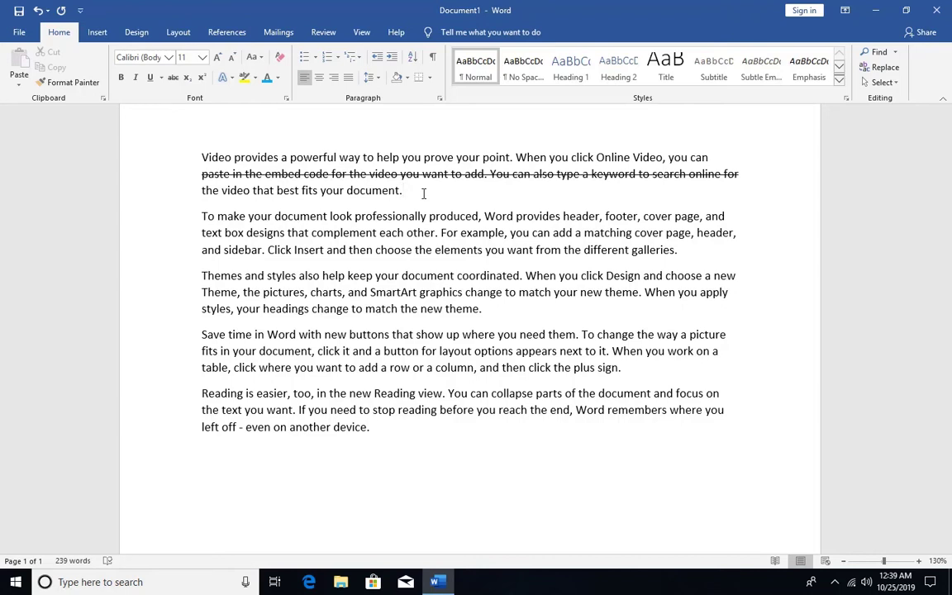
Delete the struck-through second line of the first paragraph
{"action": "left_click", "coordinate": [767, 180]}
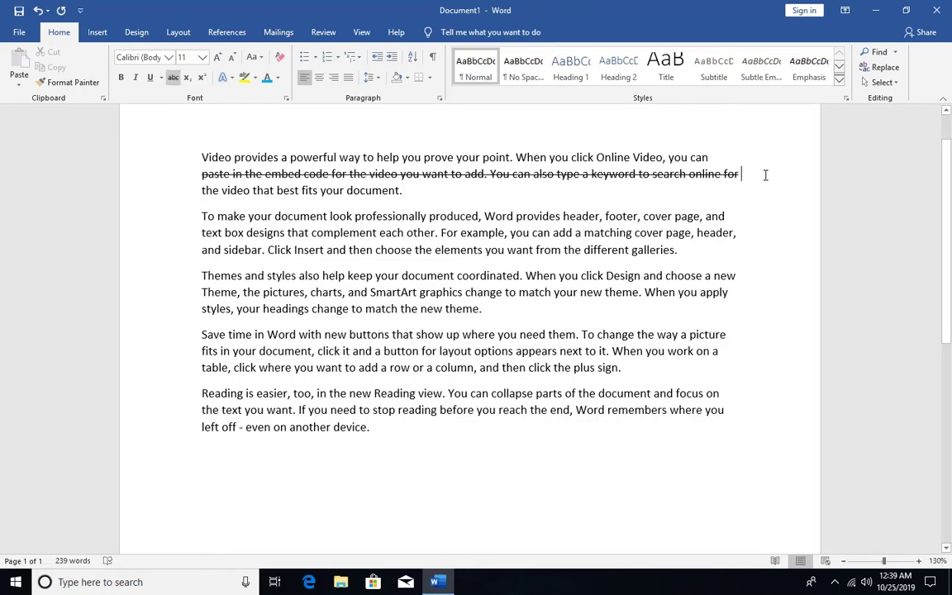
{"action": "left_click_drag", "start_coordinate": [741, 176], "coordinate": [203, 174]}
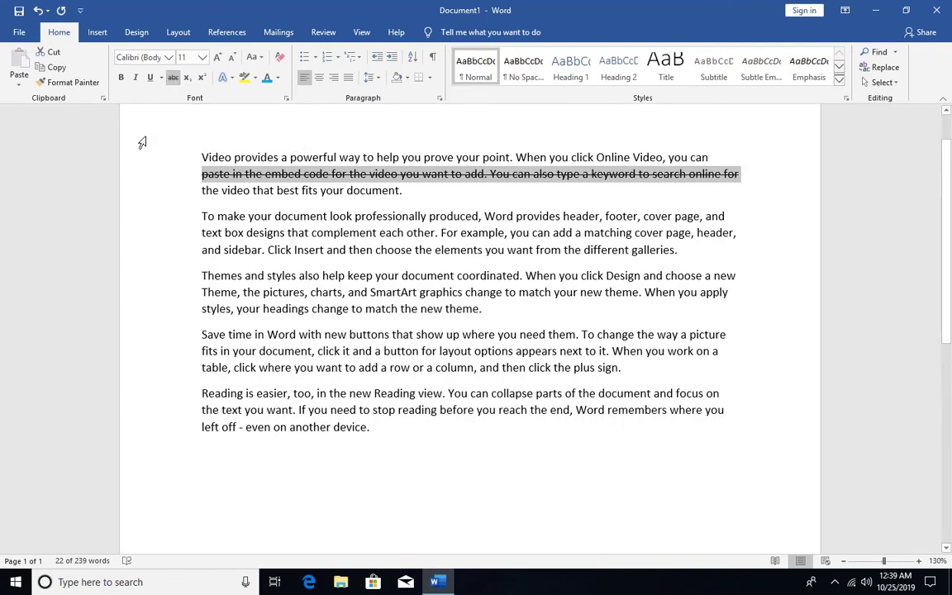
{"action": "key", "text": "Delete"}
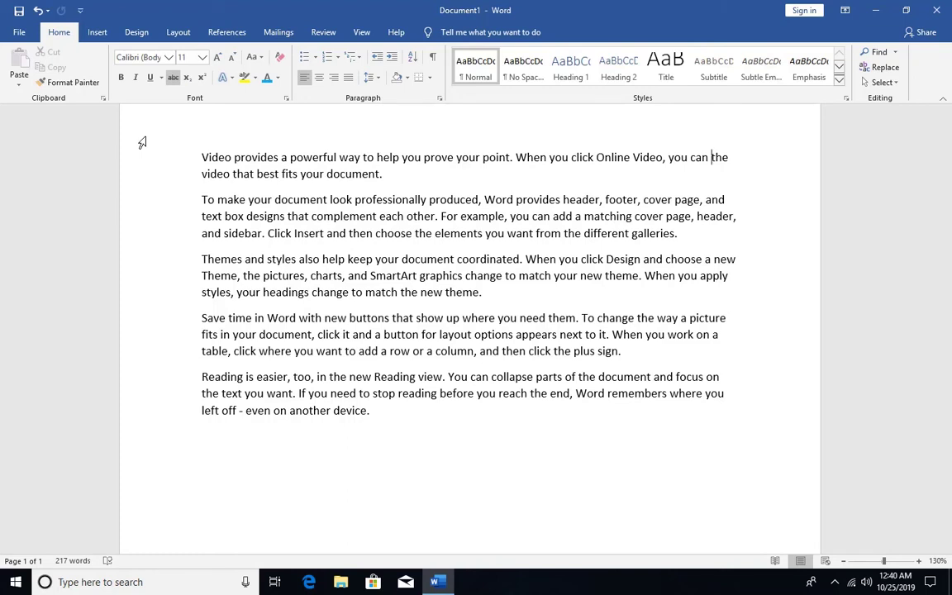
Undo the line deletion and the strikethrough in the first paragraph
{"action": "key", "text": "ctrl+z"}
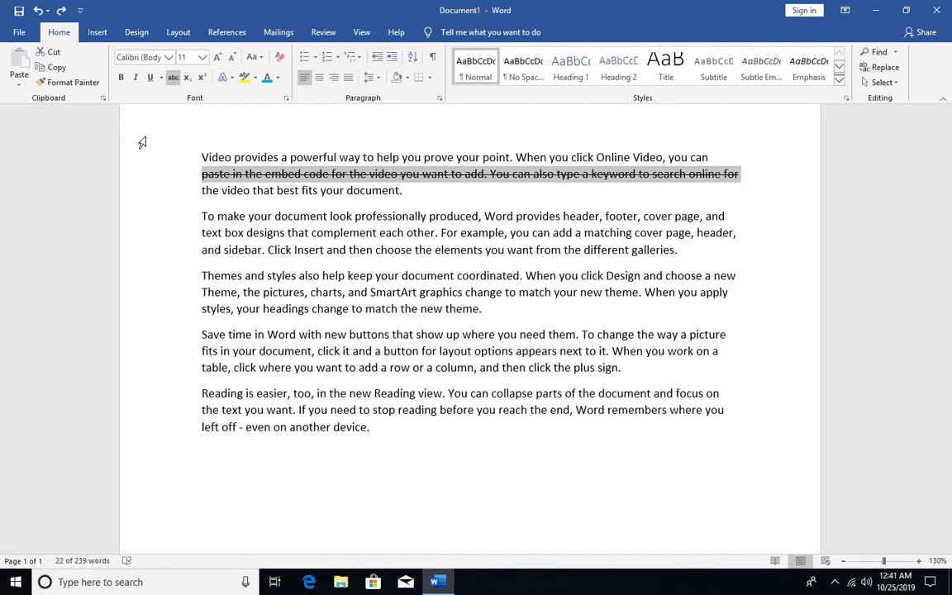
{"action": "key", "text": "ctrl+z"}
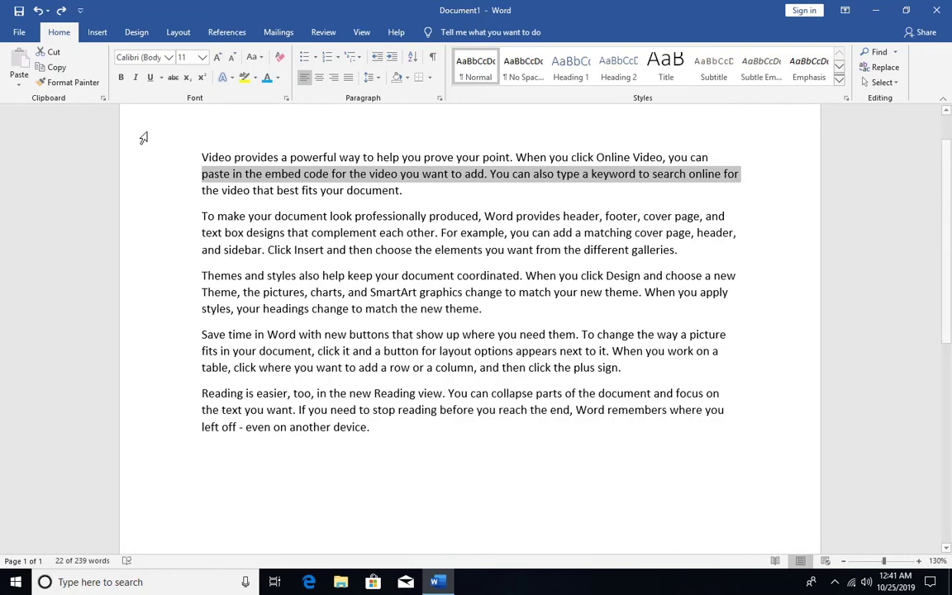
{"action": "left_click", "coordinate": [301, 217]}
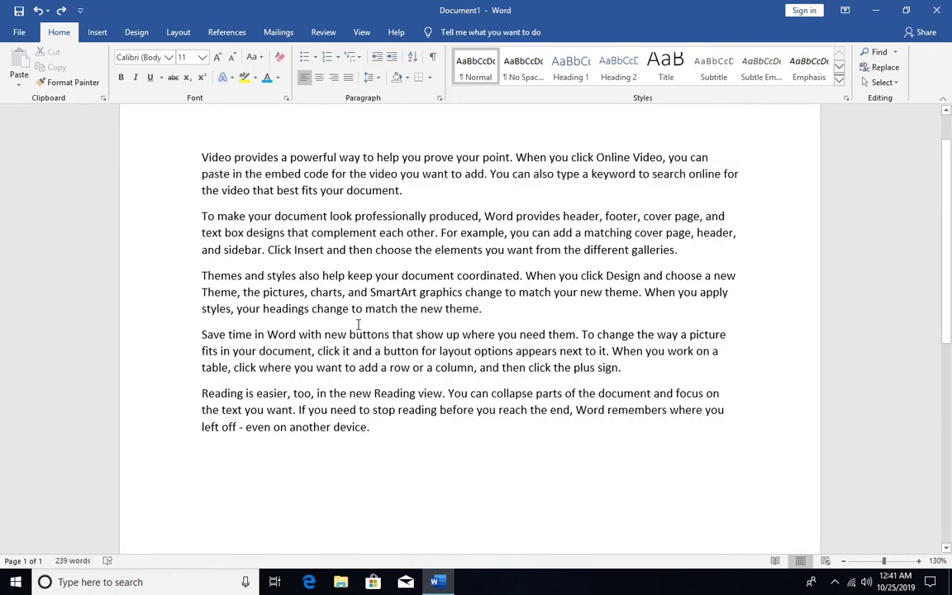
Change the font color of the entire first paragraph to the standard red
{"action": "scroll", "coordinate": [356, 255], "scroll_direction": "up", "scroll_amount": 1}
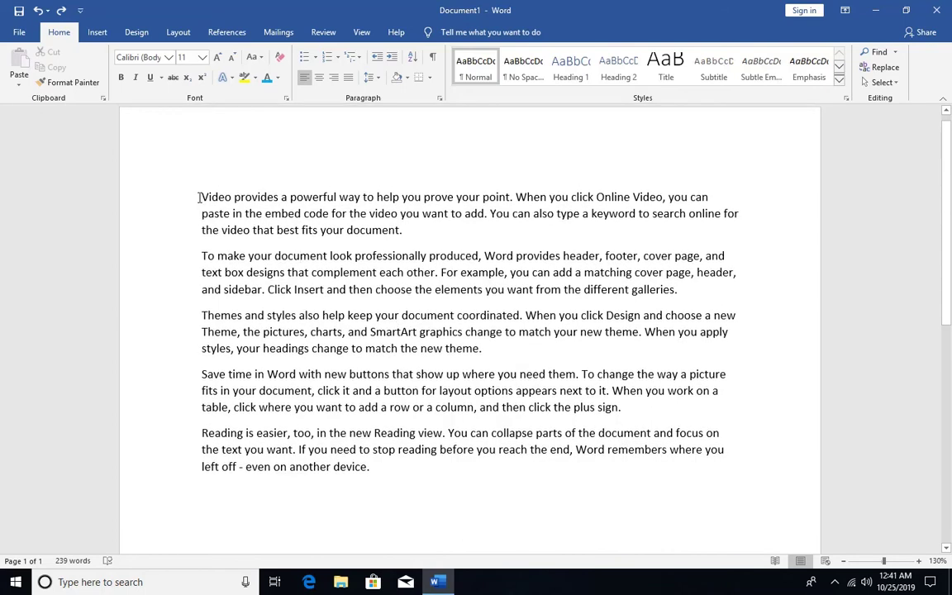
{"action": "left_click_drag", "start_coordinate": [200, 195], "coordinate": [409, 237]}
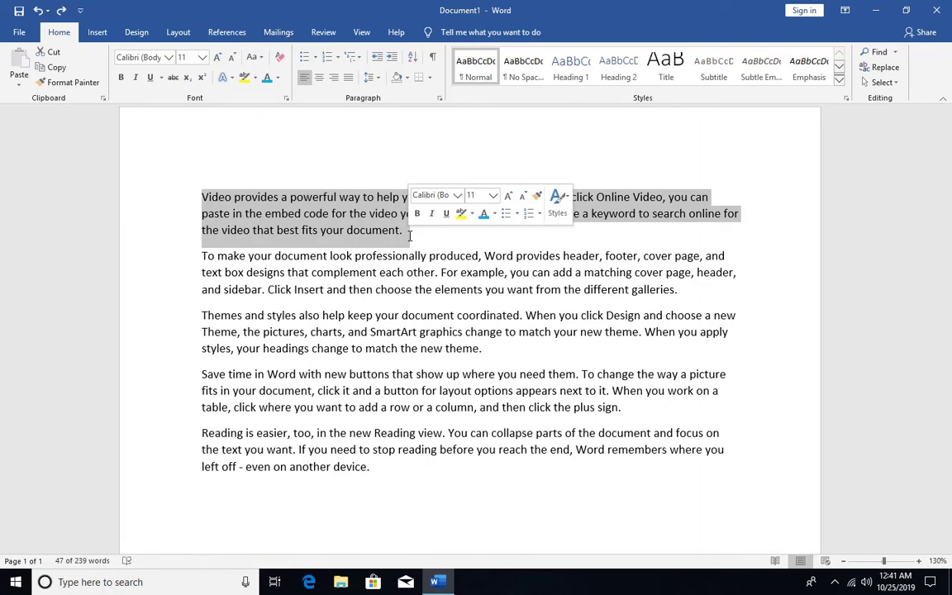
{"action": "left_click", "coordinate": [278, 77]}
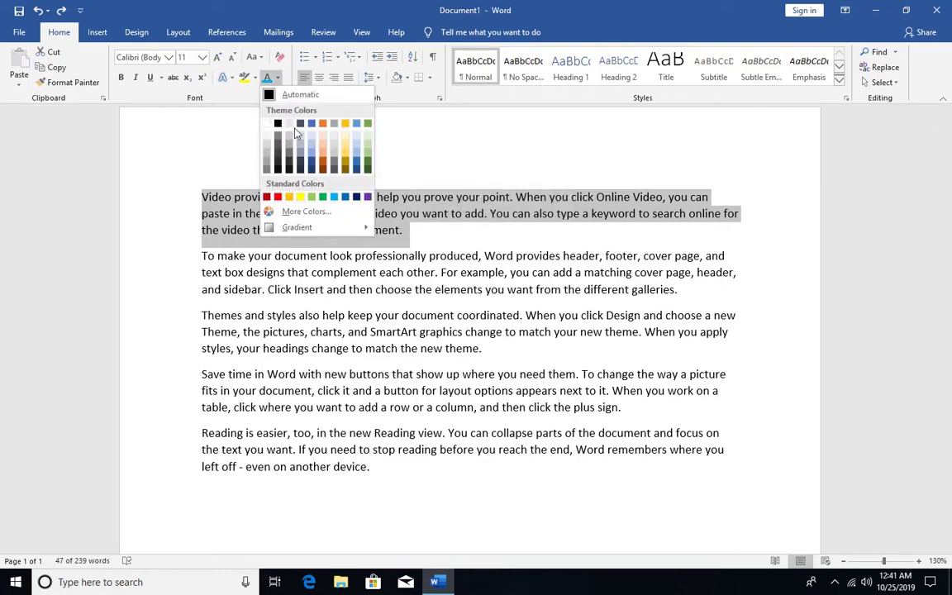
{"action": "left_click", "coordinate": [255, 195]}
Change the font color of the entire second paragraph to the standard green
{"action": "left_click_drag", "start_coordinate": [202, 256], "coordinate": [676, 296]}
{"action": "left_click", "coordinate": [277, 77]}
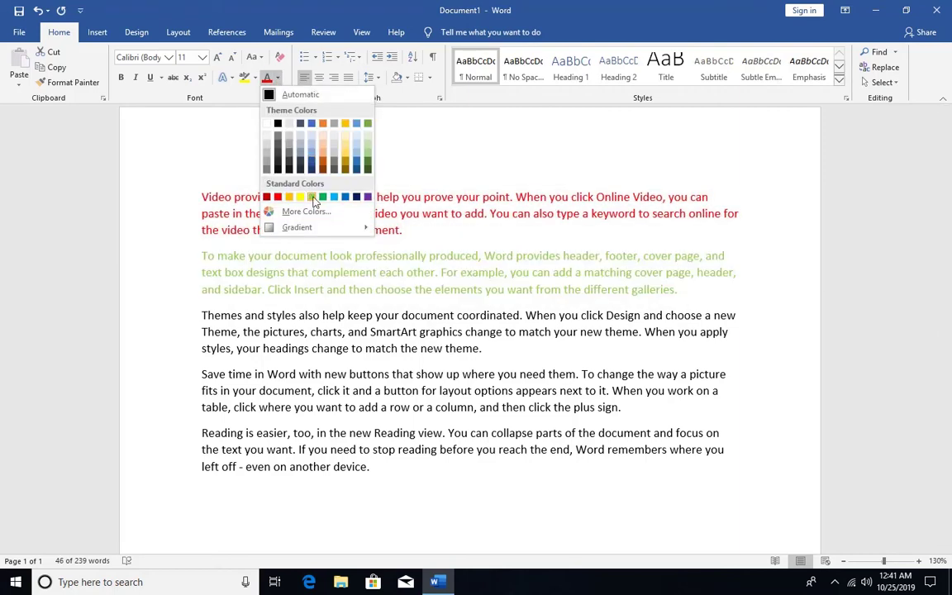
{"action": "left_click", "coordinate": [290, 195]}
Change the font color of the entire third paragraph to the standard light blue
{"action": "left_click_drag", "start_coordinate": [202, 315], "coordinate": [511, 357]}
{"action": "left_click", "coordinate": [278, 77]}
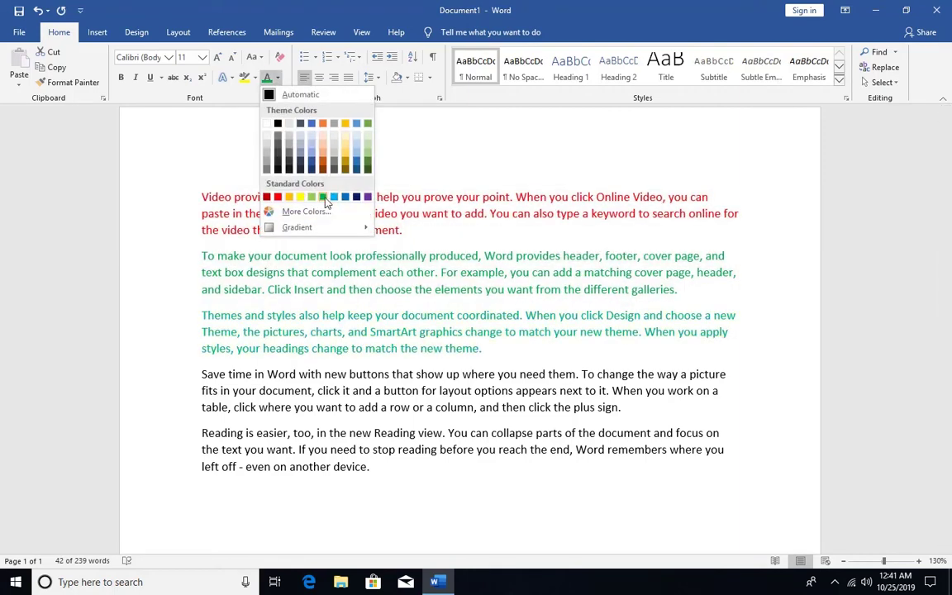
{"action": "left_click", "coordinate": [299, 195]}
Change the font color of the entire fourth paragraph to a dark shade of the theme orange
{"action": "left_click_drag", "start_coordinate": [202, 373], "coordinate": [627, 409]}
{"action": "left_click", "coordinate": [277, 77]}
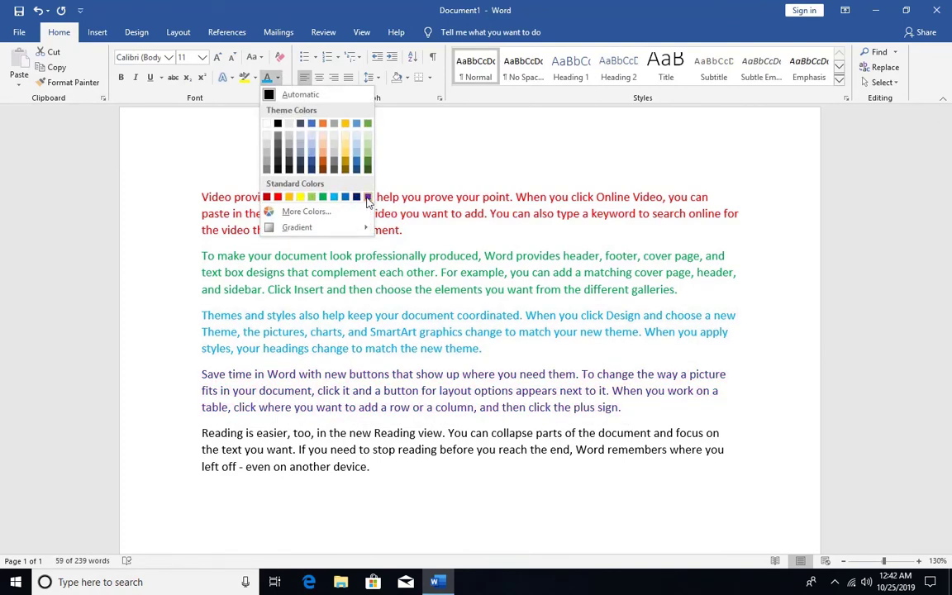
{"action": "left_click", "coordinate": [323, 126]}
{"action": "left_click", "coordinate": [517, 346]}
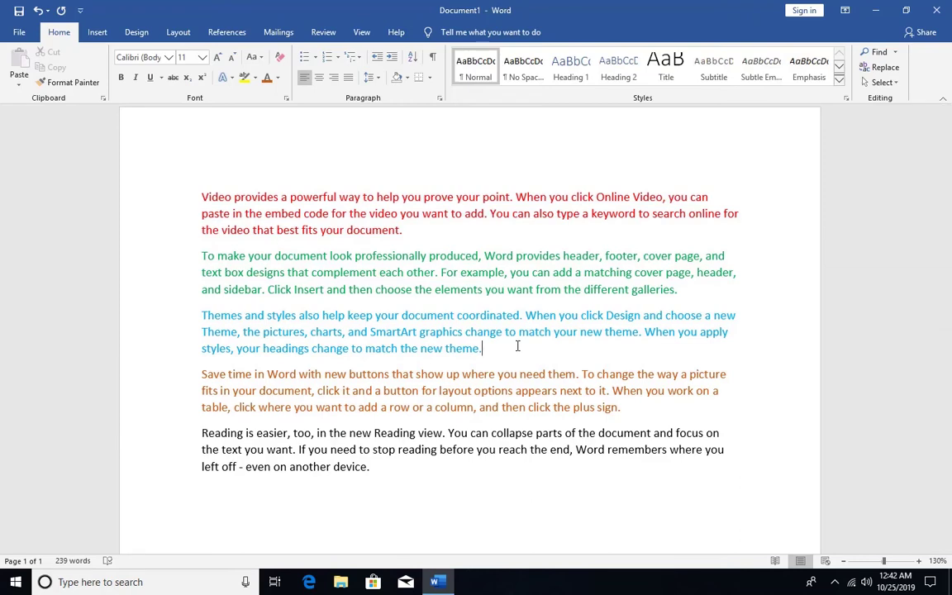
{"action": "scroll", "coordinate": [424, 258], "scroll_direction": "up", "scroll_amount": 2, "text": "ctrl"}
{"action": "scroll", "coordinate": [424, 257], "scroll_direction": "up", "scroll_amount": 1, "text": "ctrl"}
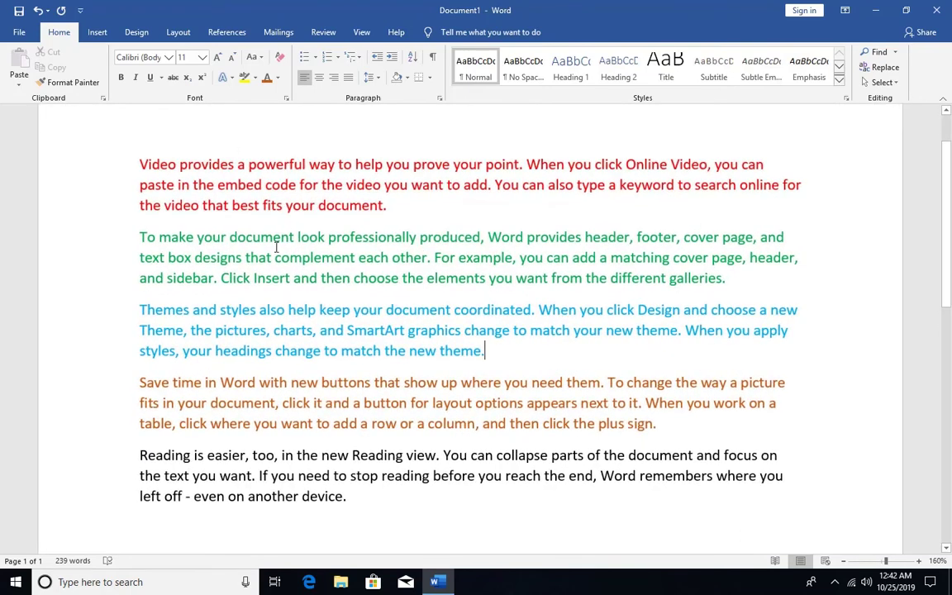
{"action": "left_click_drag", "start_coordinate": [140, 164], "coordinate": [400, 220]}
{"action": "left_click", "coordinate": [184, 165]}
{"action": "double_click", "coordinate": [186, 165]}
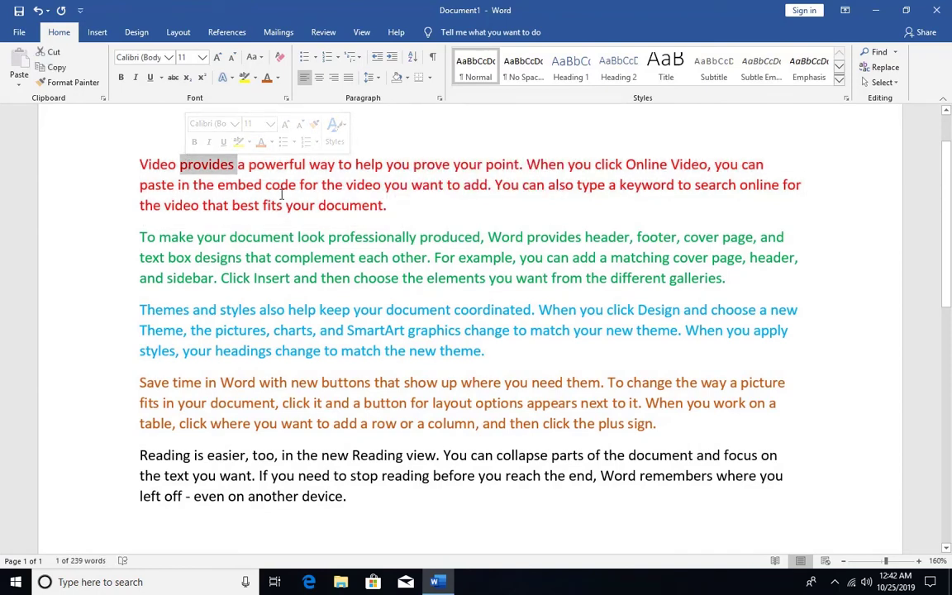
{"action": "left_click", "coordinate": [150, 163]}
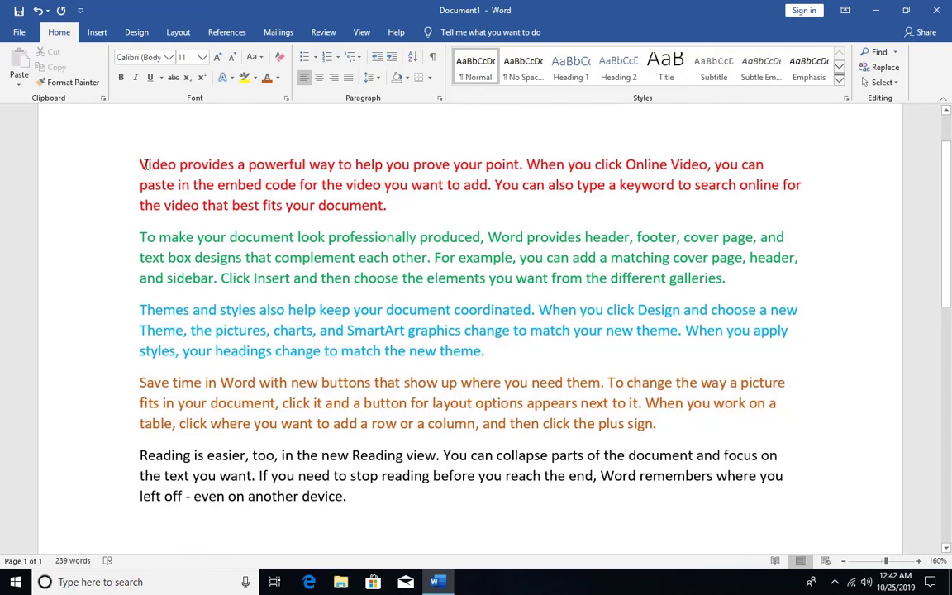
{"action": "left_click_drag", "start_coordinate": [145, 164], "coordinate": [130, 150]}
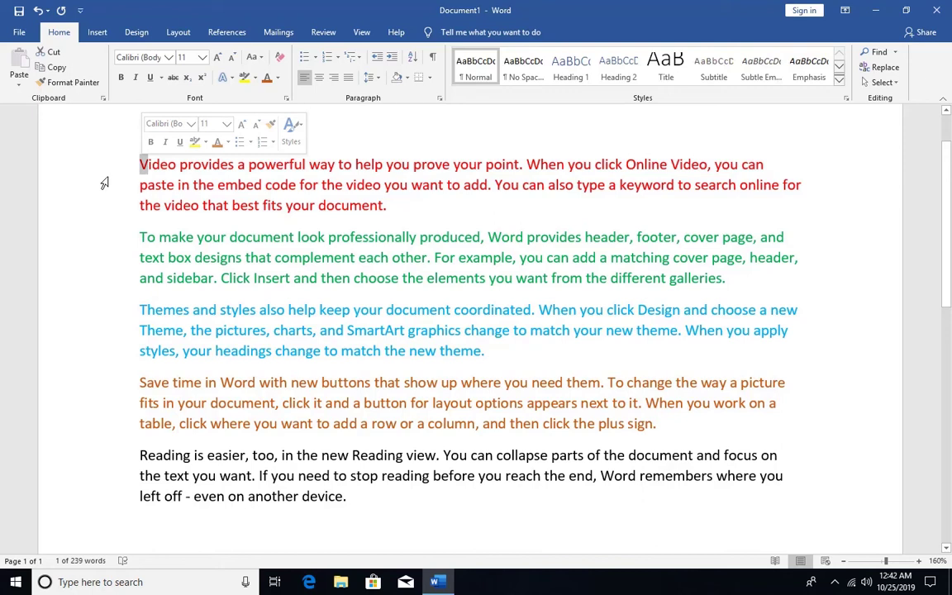
{"action": "left_click", "coordinate": [110, 209]}
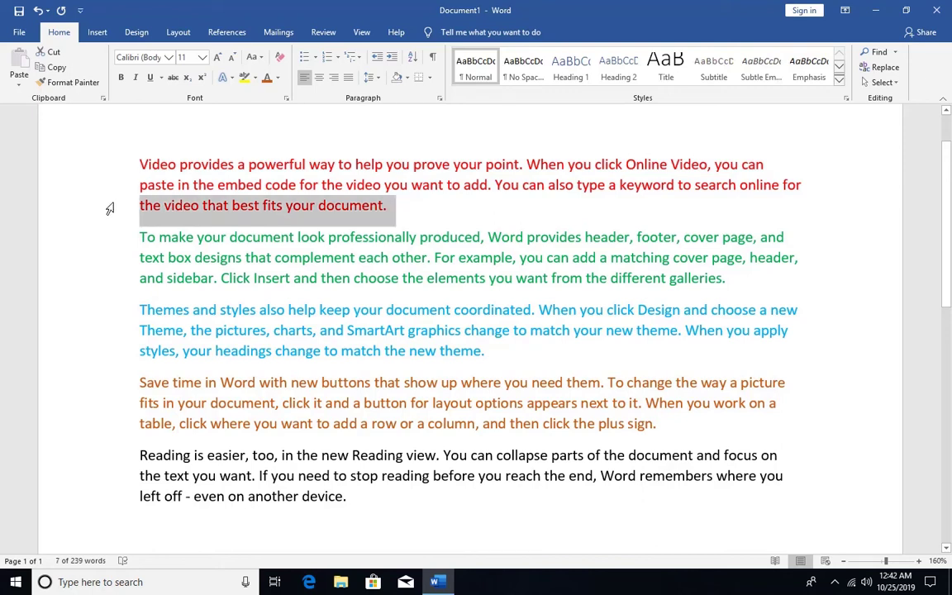
{"action": "left_click", "coordinate": [343, 211]}
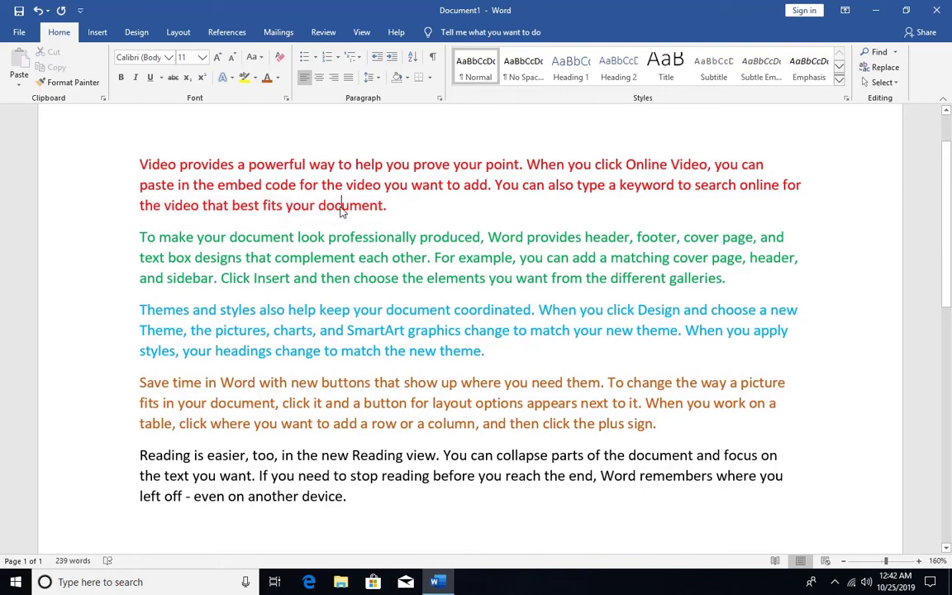
{"action": "key", "text": "End"}
Change the case of the entire green second paragraph to lowercase
{"action": "left_click_drag", "start_coordinate": [140, 237], "coordinate": [726, 274]}
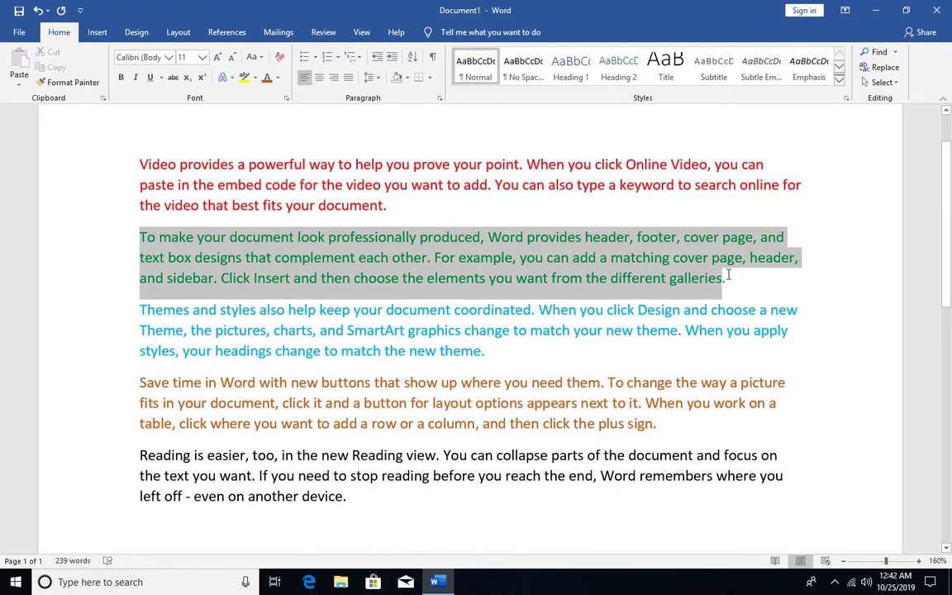
{"action": "left_click", "coordinate": [262, 57]}
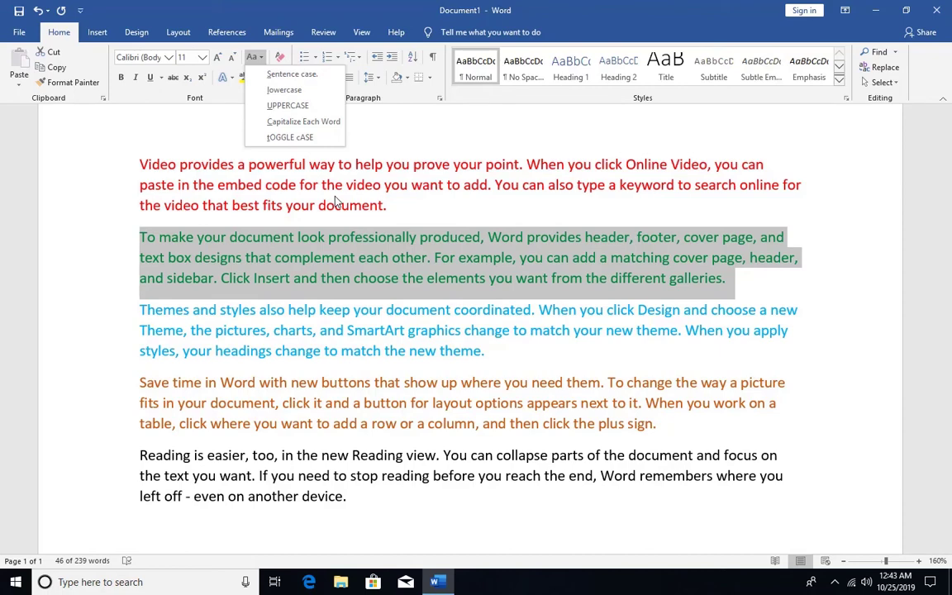
{"action": "left_click", "coordinate": [326, 95]}
{"action": "left_click", "coordinate": [806, 293]}
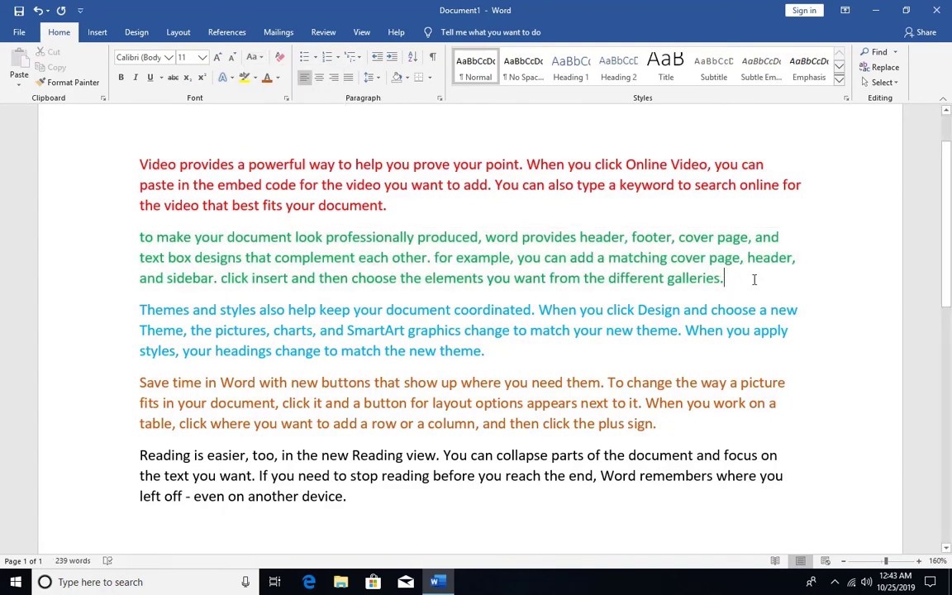
{"action": "left_click_drag", "start_coordinate": [672, 272], "coordinate": [137, 217]}
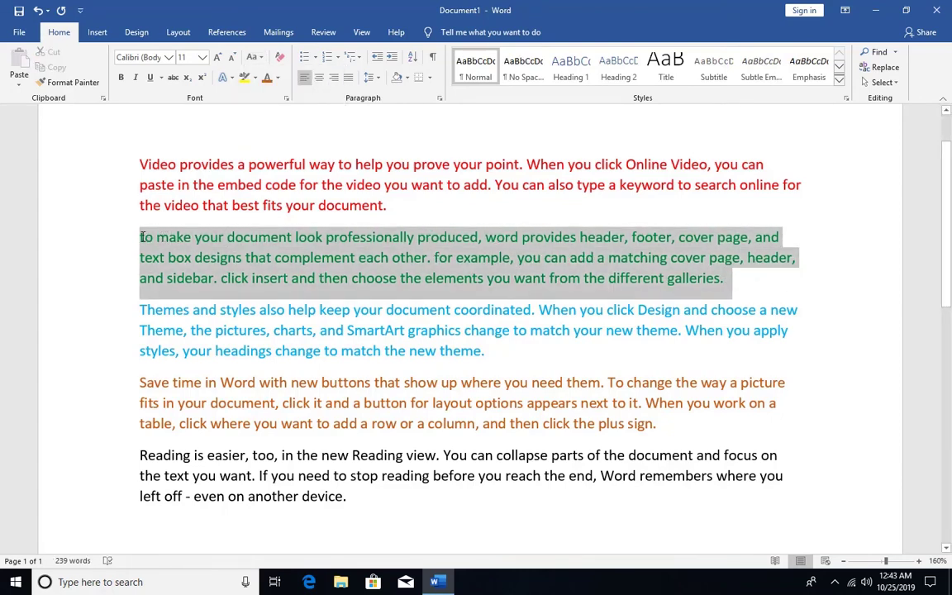
{"action": "left_click", "coordinate": [761, 285]}
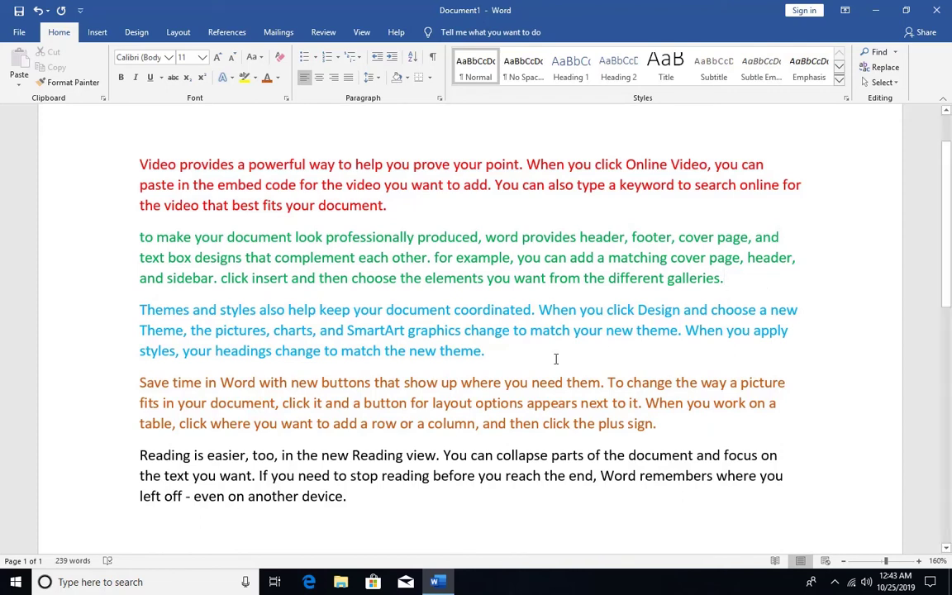
Change the case of the entire light blue third paragraph to UPPERCASE
{"action": "left_click_drag", "start_coordinate": [511, 357], "coordinate": [209, 323]}
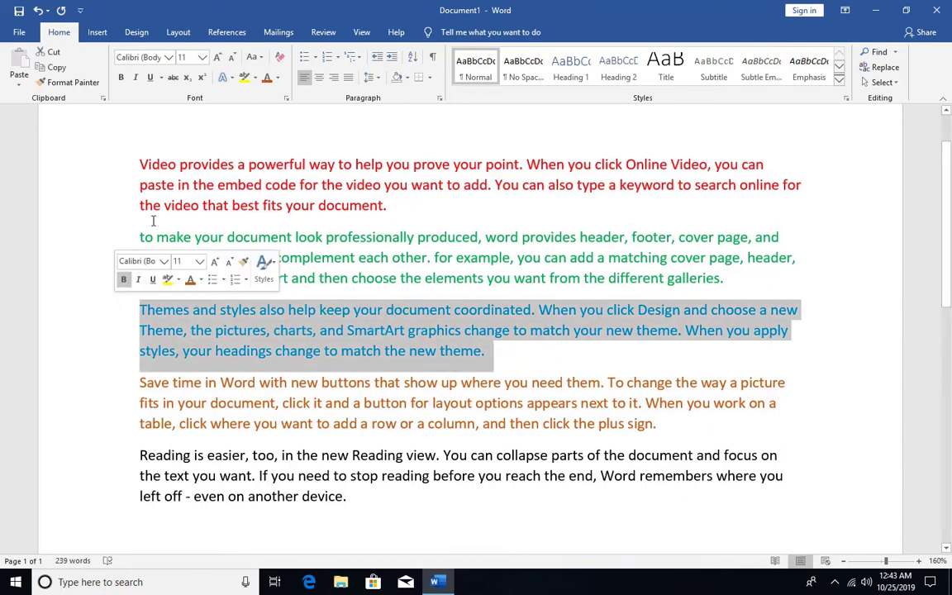
{"action": "left_click", "coordinate": [263, 58]}
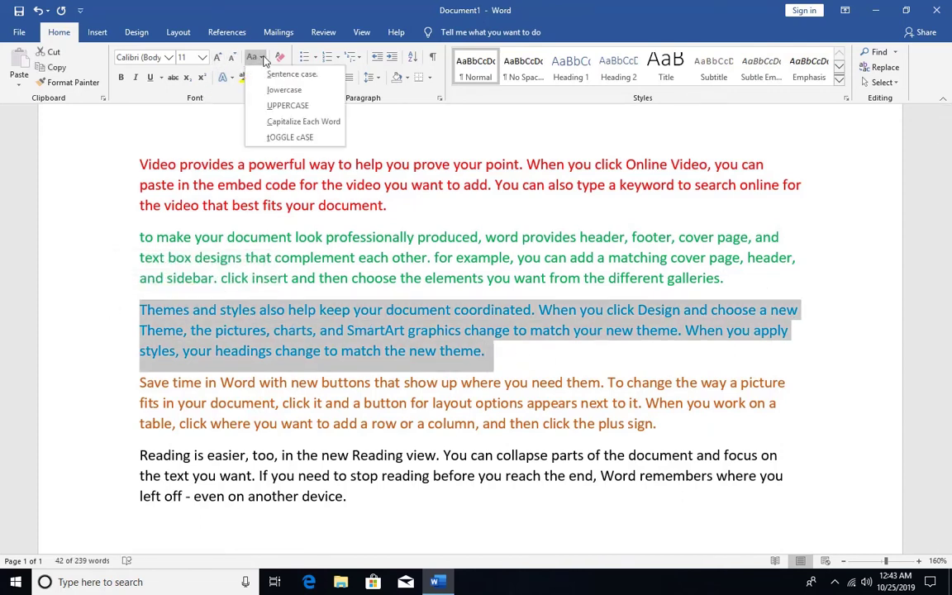
{"action": "left_click", "coordinate": [324, 106]}
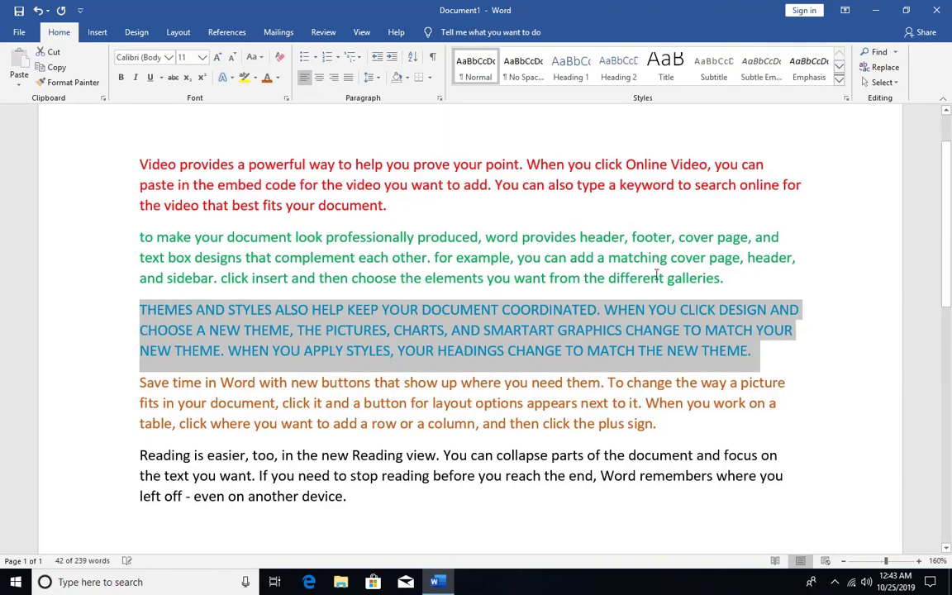
{"action": "left_click", "coordinate": [683, 315]}
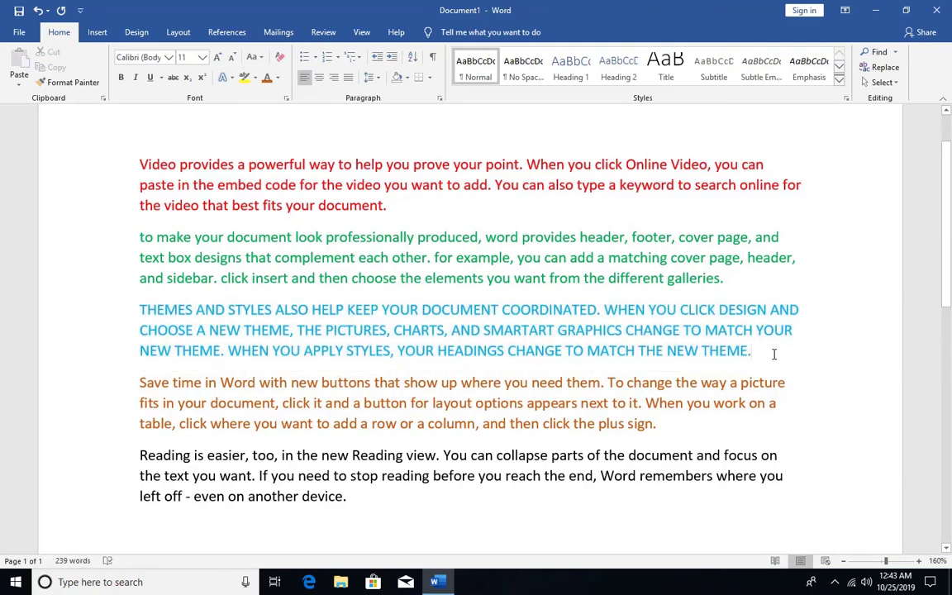
{"action": "left_click_drag", "start_coordinate": [536, 330], "coordinate": [126, 305]}
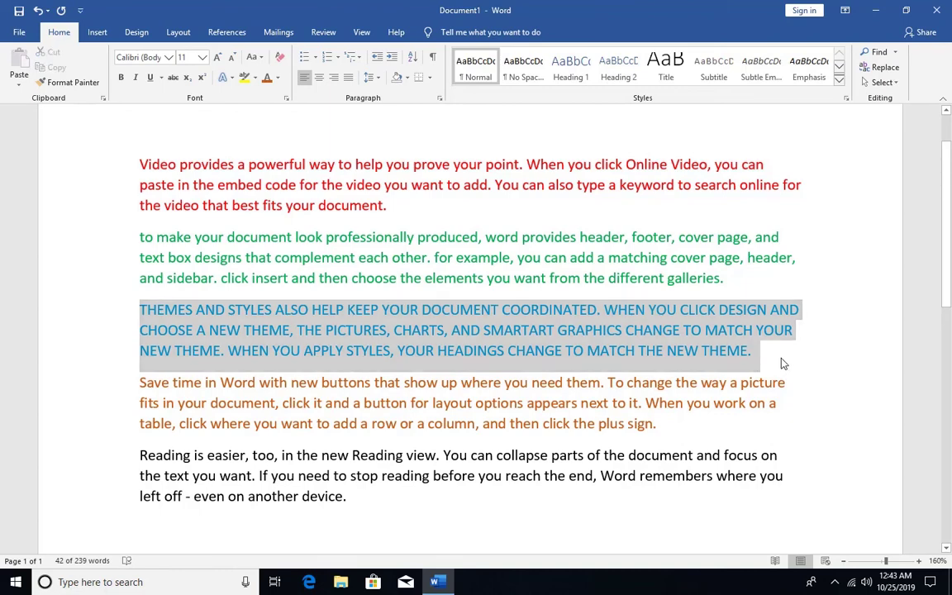
{"action": "left_click", "coordinate": [784, 364]}
Change the case of the entire orange fourth paragraph to Capitalize Each Word
{"action": "left_click_drag", "start_coordinate": [657, 423], "coordinate": [132, 384]}
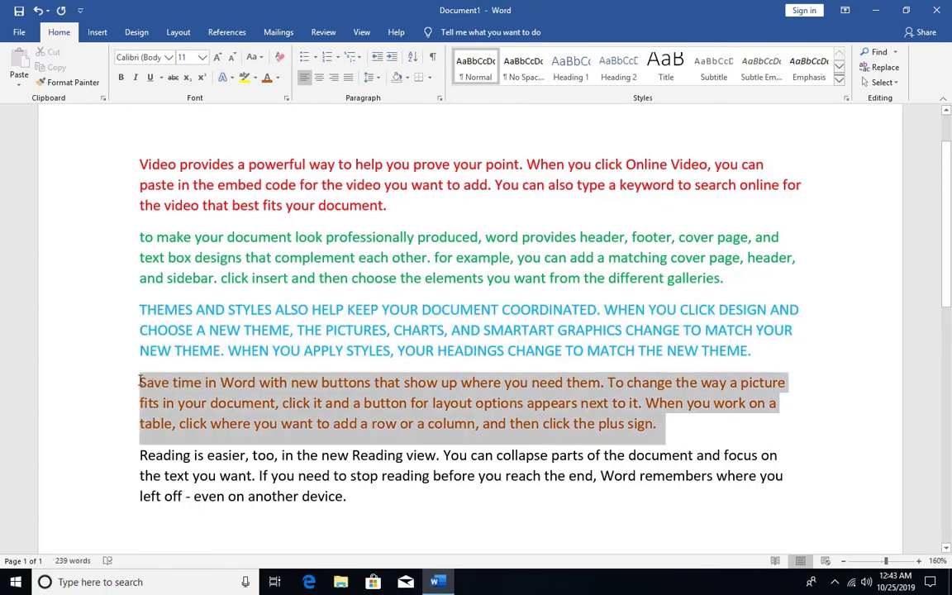
{"action": "left_click", "coordinate": [255, 57]}
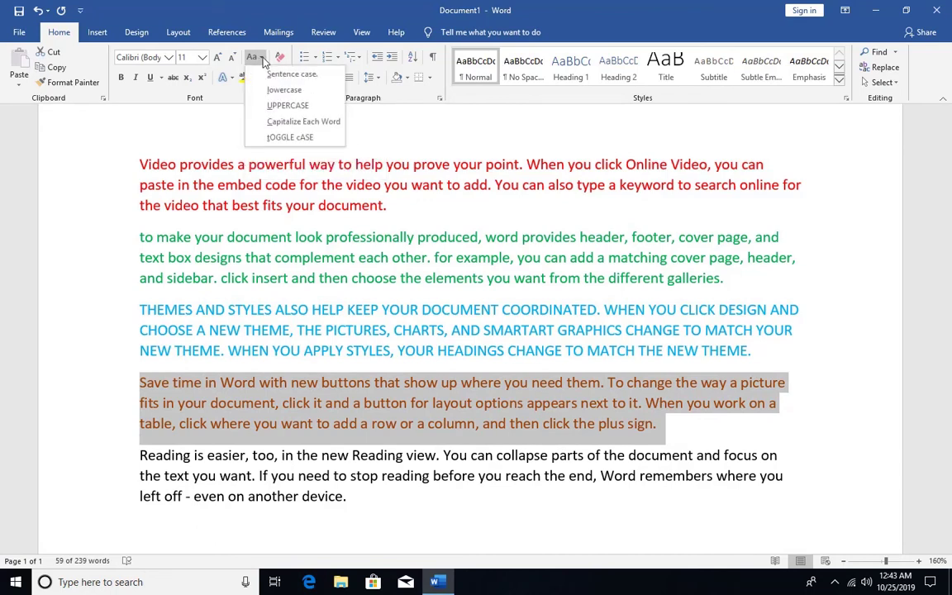
{"action": "left_click", "coordinate": [305, 124]}
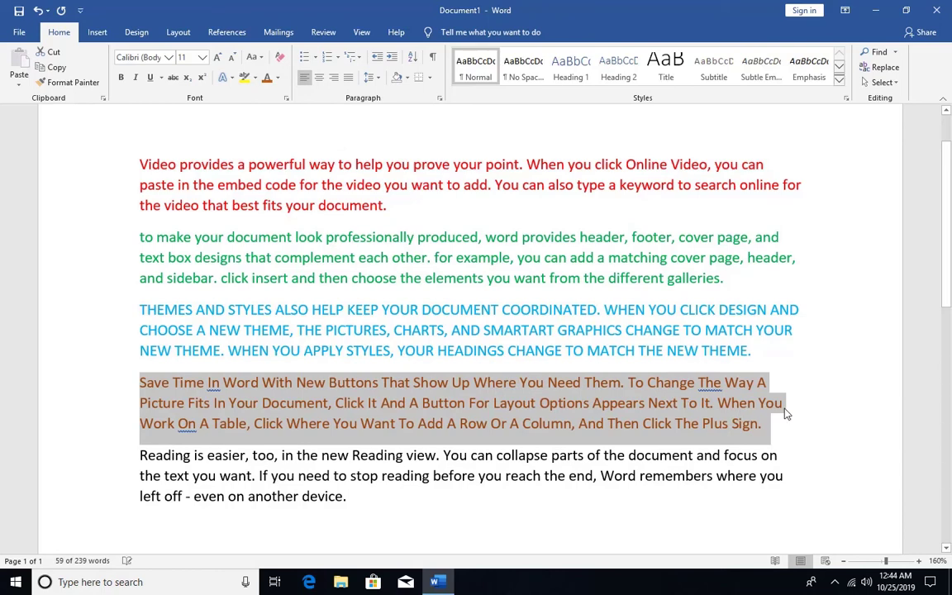
{"action": "left_click", "coordinate": [782, 404]}
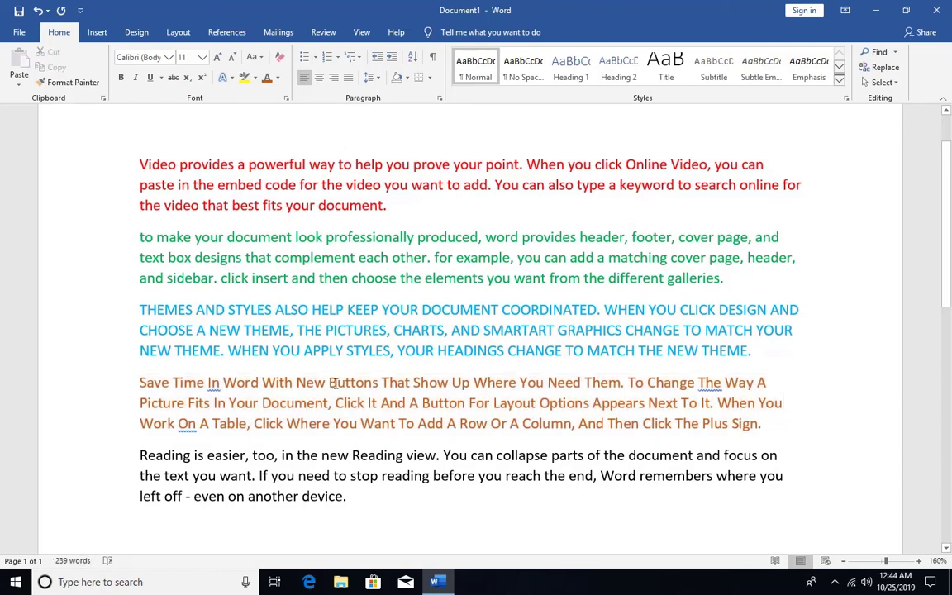
{"action": "left_click_drag", "start_coordinate": [329, 382], "coordinate": [380, 383]}
{"action": "left_click", "coordinate": [380, 383]}
Apply tOGGLE cASE to the entire black last paragraph
{"action": "left_click", "coordinate": [360, 507]}
{"action": "left_click_drag", "start_coordinate": [360, 507], "coordinate": [124, 457]}
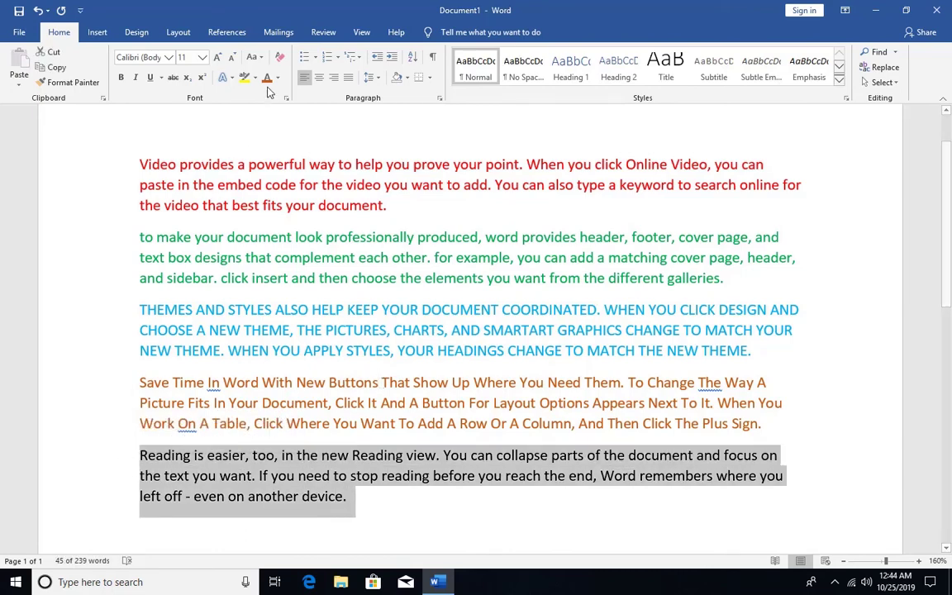
{"action": "left_click", "coordinate": [255, 57]}
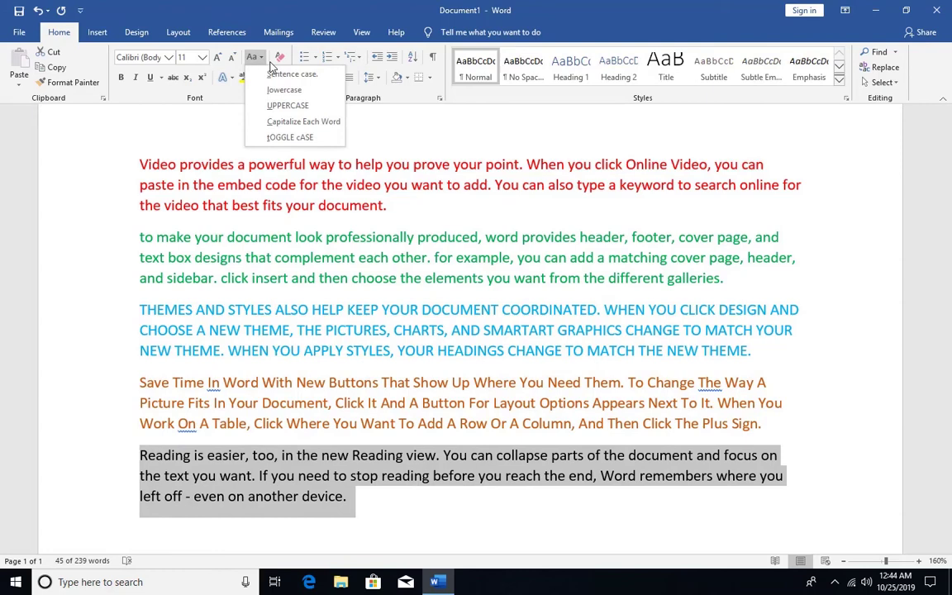
{"action": "left_click", "coordinate": [322, 143]}
{"action": "left_click", "coordinate": [608, 510]}
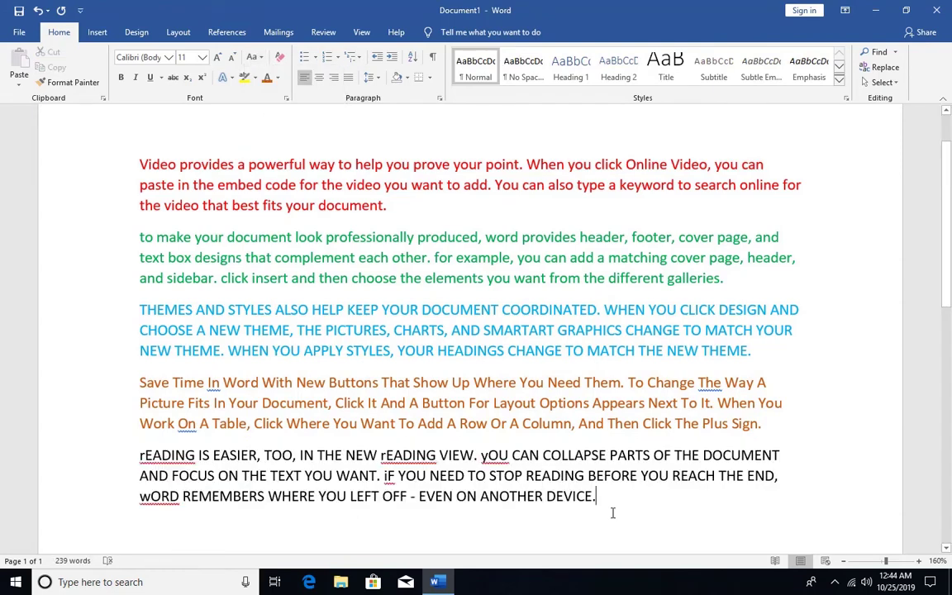
{"action": "left_click_drag", "start_coordinate": [608, 510], "coordinate": [116, 409]}
{"action": "left_click", "coordinate": [188, 474]}
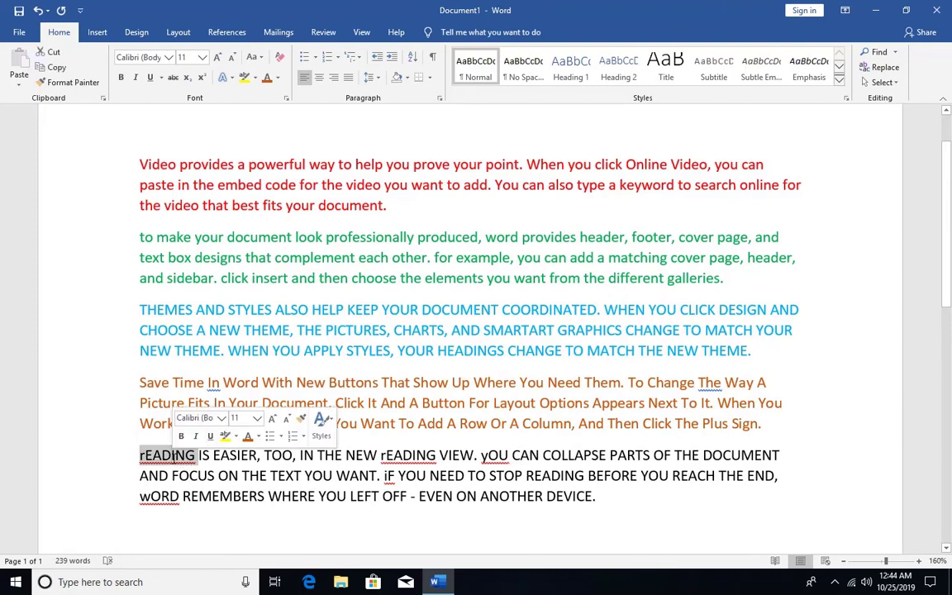
{"action": "double_click", "coordinate": [166, 455]}
{"action": "left_click", "coordinate": [172, 455]}
{"action": "left_click", "coordinate": [131, 457]}
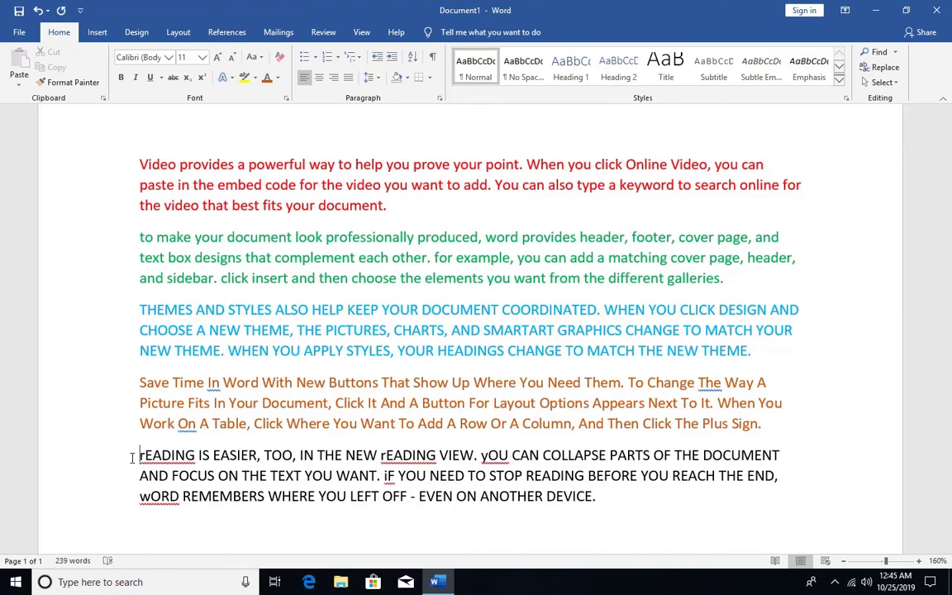
Undo the case and font color changes back to the =rand() entry, and delete everything in the document
{"action": "key", "text": "ctrl+z"}
{"action": "key", "text": "ctrl+z"}
{"action": "key", "text": "ctrl+z"}
{"action": "key", "text": "ctrl+z"}
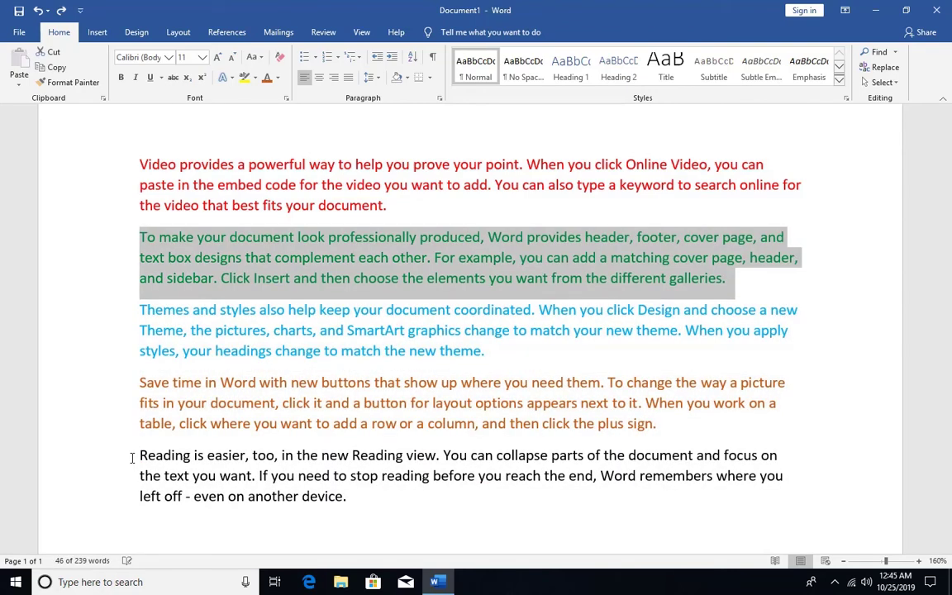
{"action": "key", "text": "ctrl+z"}
{"action": "key", "text": "ctrl+z"}
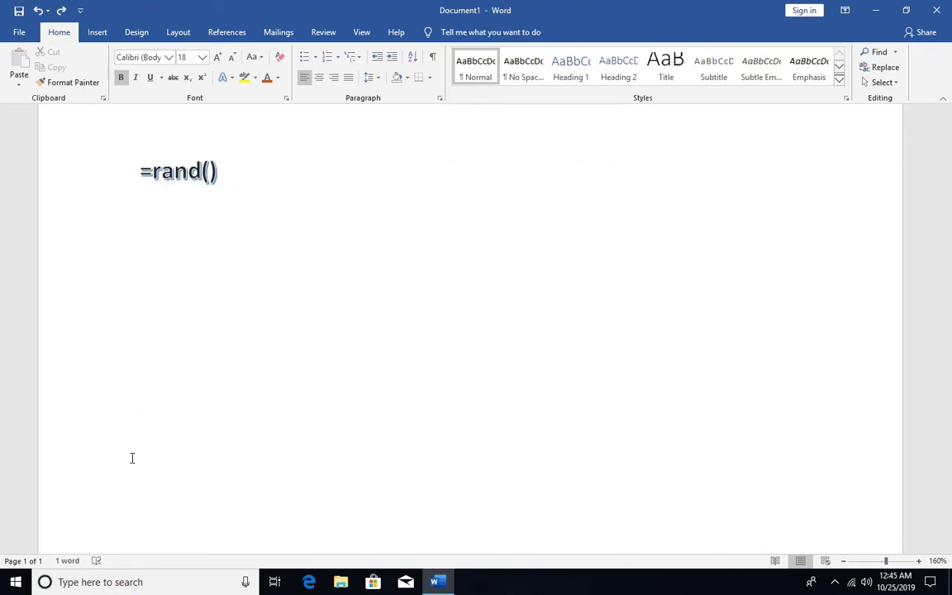
{"action": "key", "text": "ctrl+a"}
{"action": "key", "text": "Delete"}
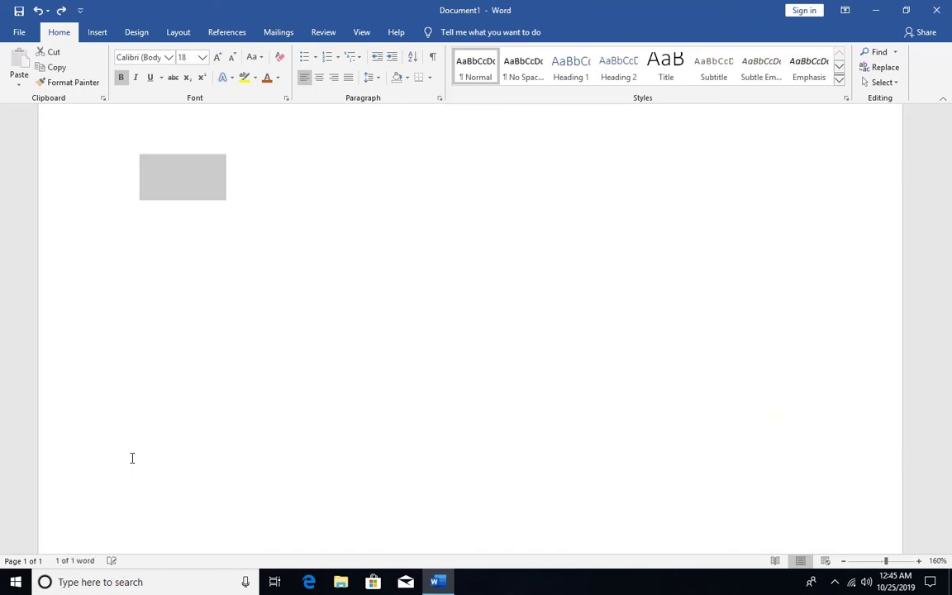
Generate fresh sample paragraphs in the empty document with =rand()
{"action": "type", "text": "="}
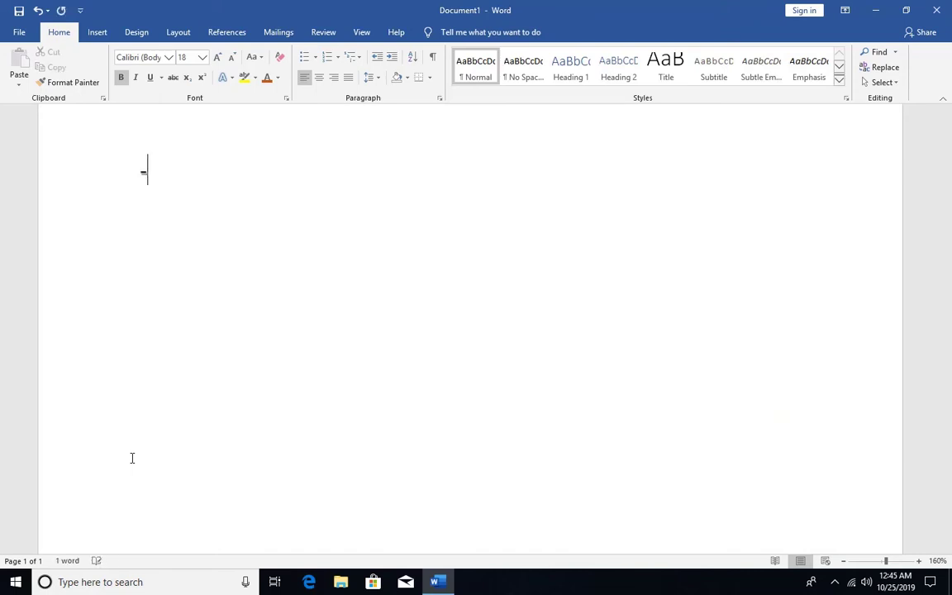
{"action": "type", "text": "rand()"}
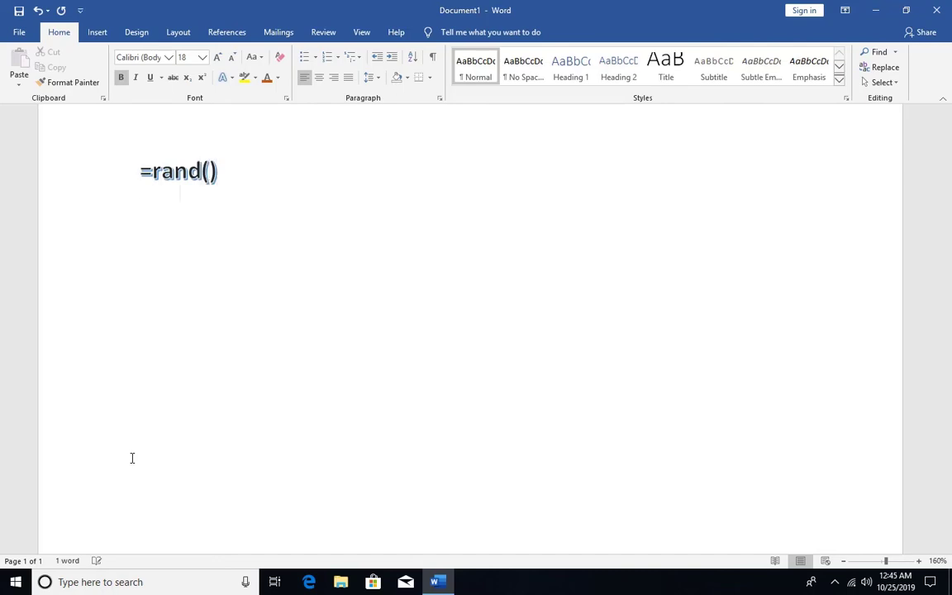
{"action": "key", "text": "Return"}
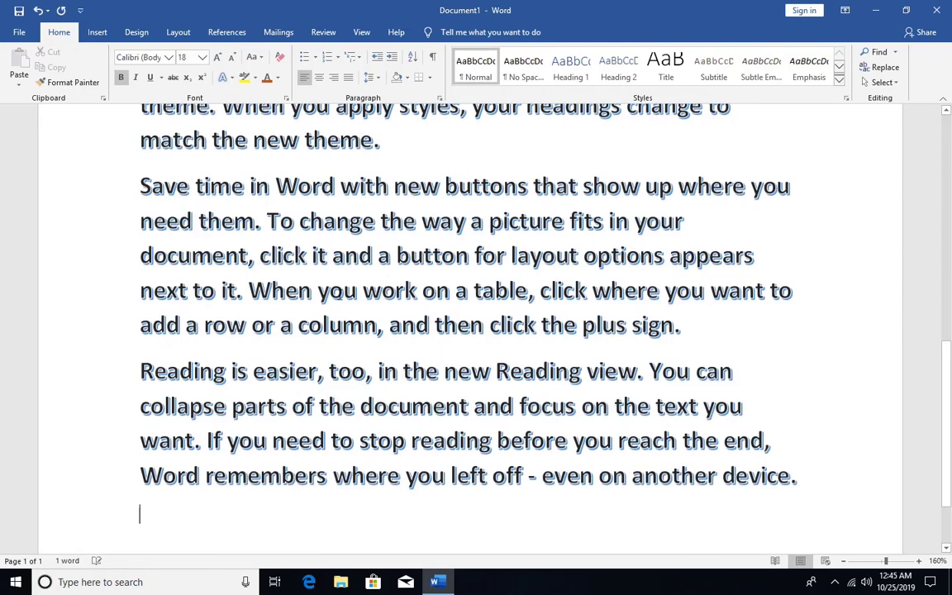
Clear all formatting from the whole document
{"action": "key", "text": "ctrl+a"}
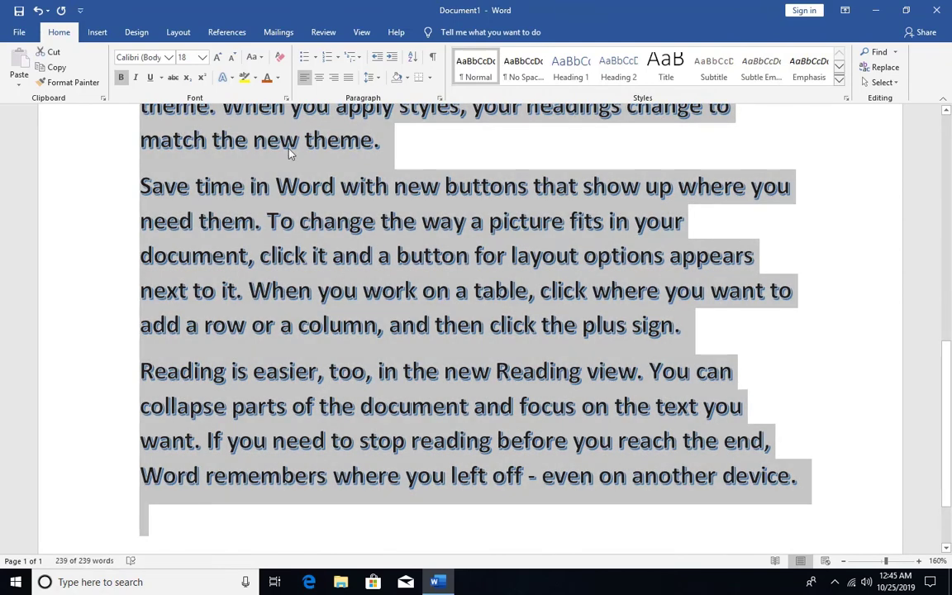
{"action": "left_click", "coordinate": [281, 59]}
{"action": "scroll", "coordinate": [395, 352], "scroll_direction": "up", "scroll_amount": 10}
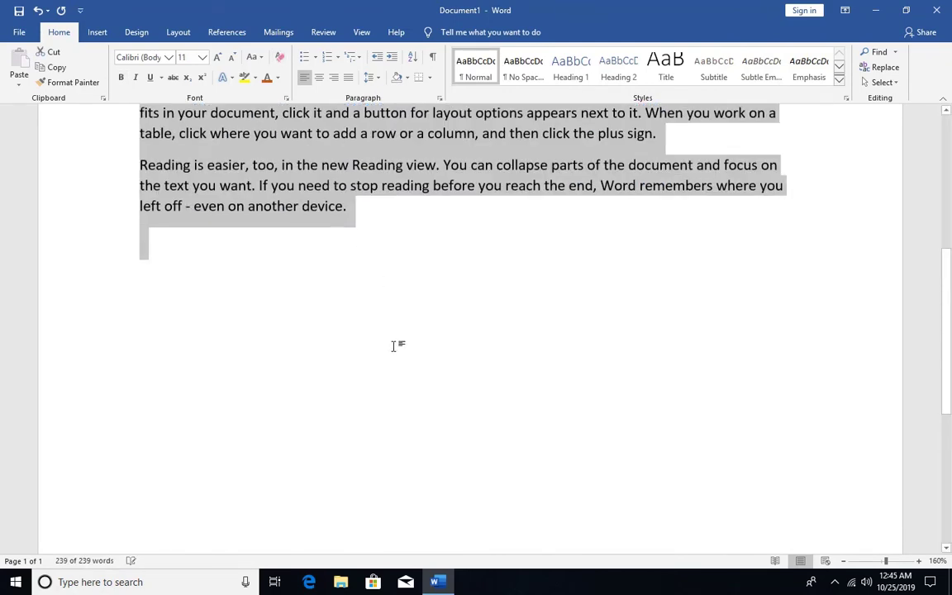
{"action": "scroll", "coordinate": [395, 351], "scroll_direction": "down", "scroll_amount": 3}
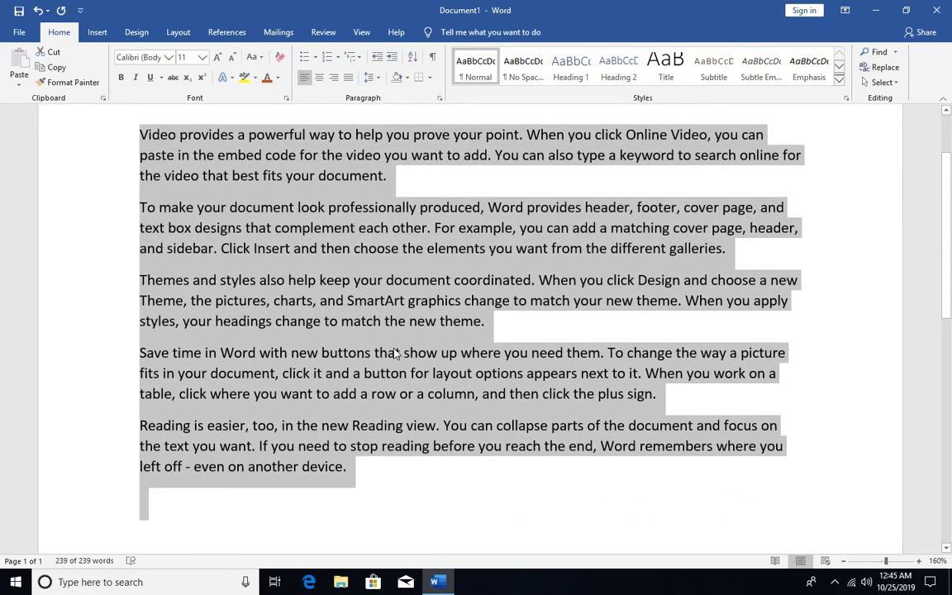
{"action": "left_click", "coordinate": [393, 474]}
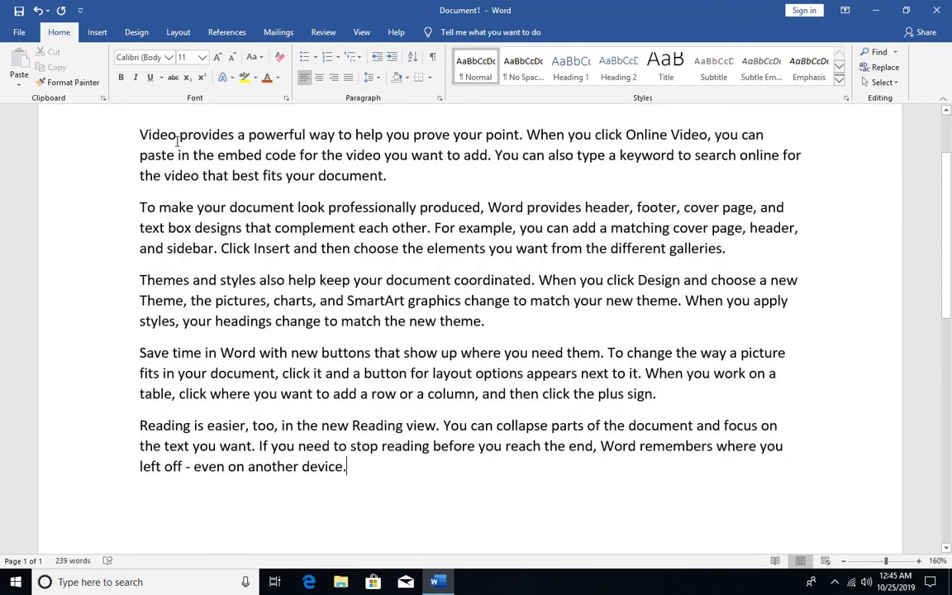
Make the entire first paragraph bold and italic with a double underline
{"action": "left_click_drag", "start_coordinate": [138, 134], "coordinate": [396, 176]}
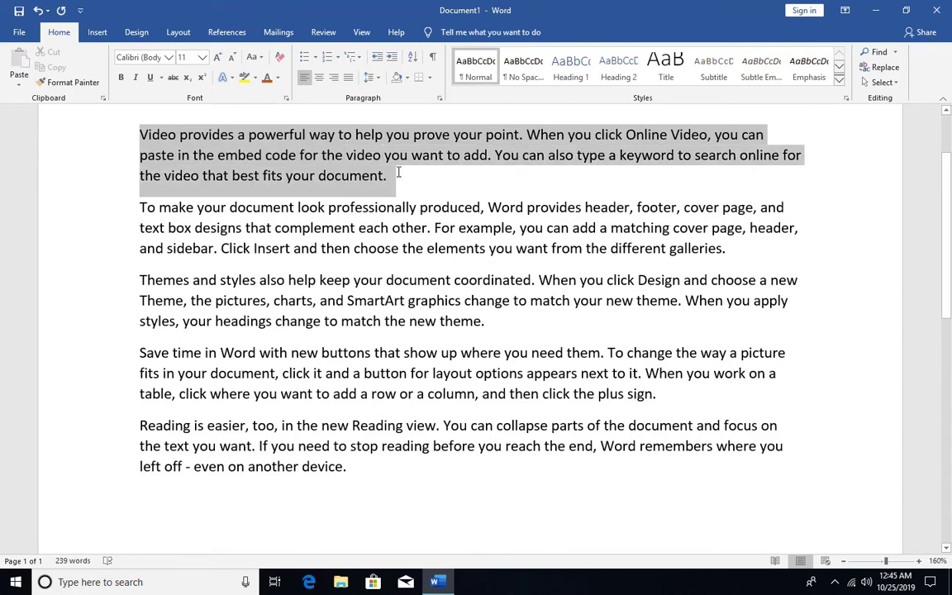
{"action": "left_click", "coordinate": [120, 79]}
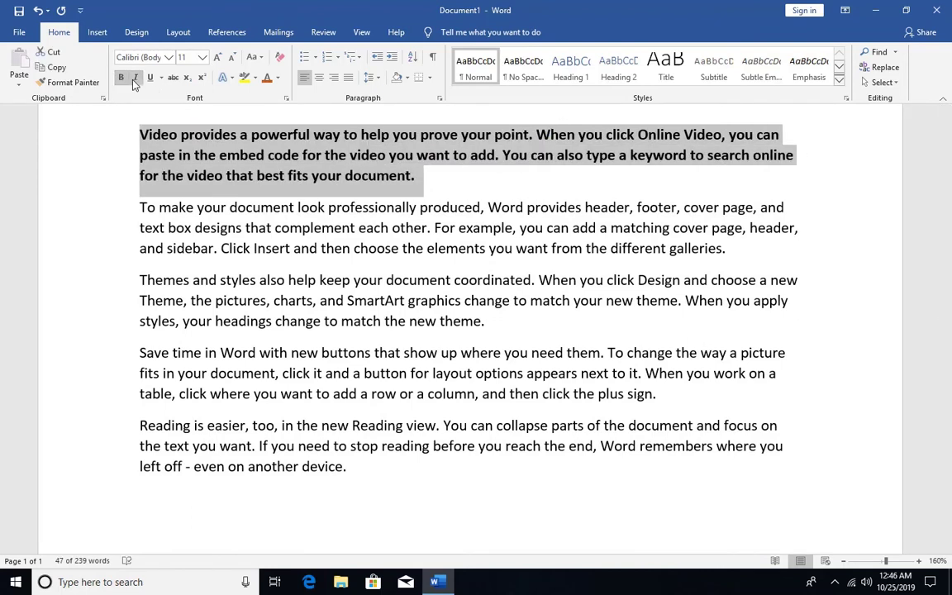
{"action": "left_click", "coordinate": [135, 77]}
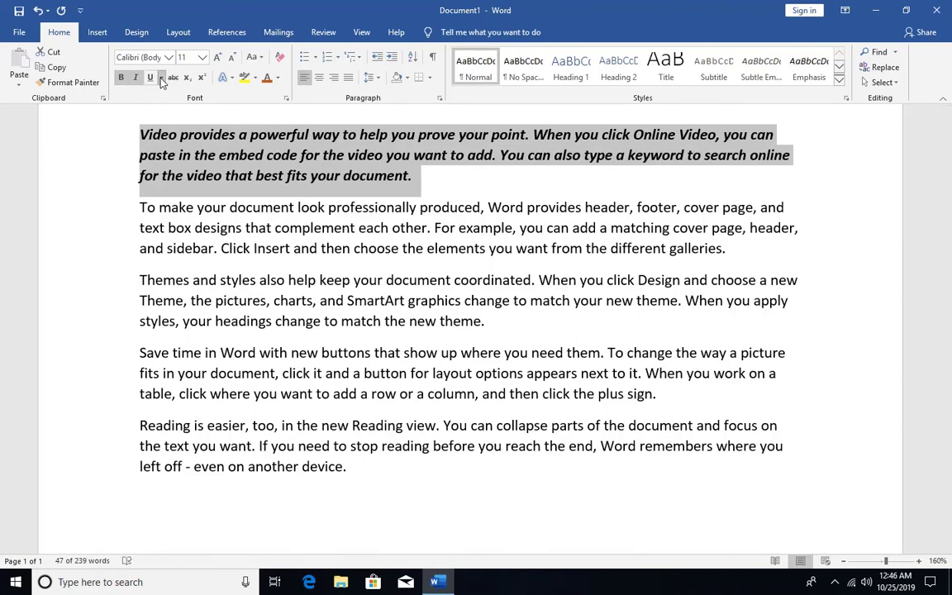
{"action": "left_click", "coordinate": [160, 78]}
{"action": "left_click", "coordinate": [181, 119]}
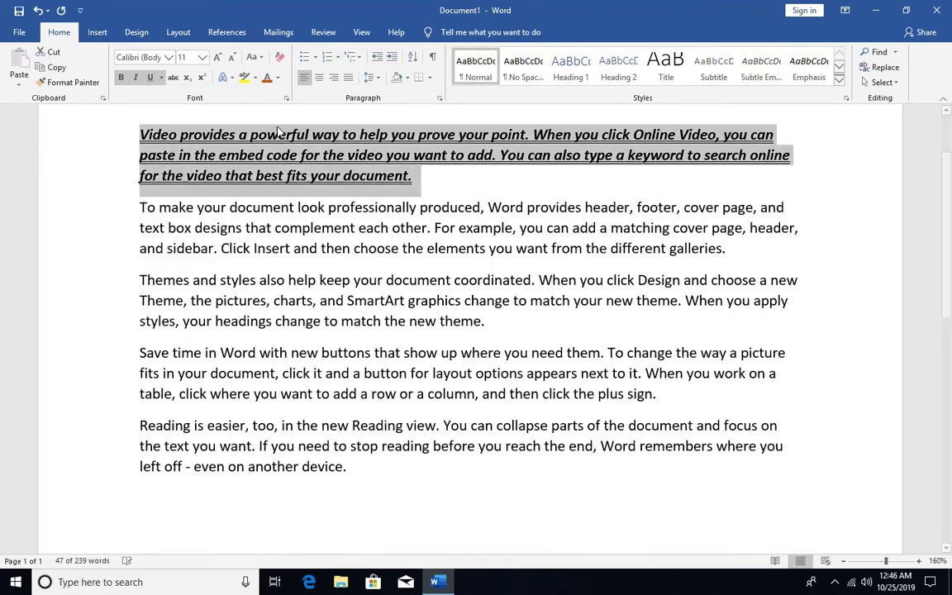
Highlight the first paragraph in yellow
{"action": "left_click", "coordinate": [255, 78]}
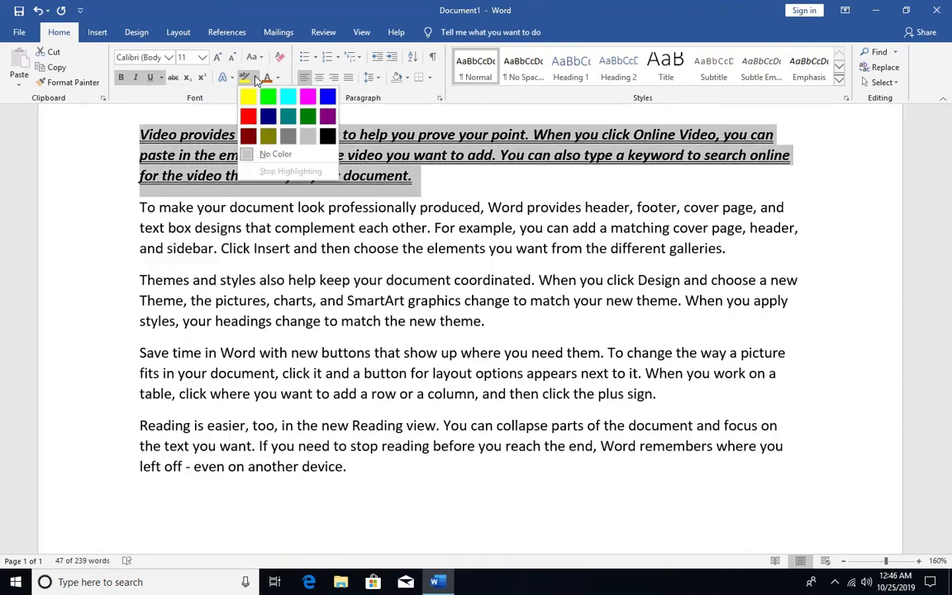
{"action": "left_click", "coordinate": [249, 96]}
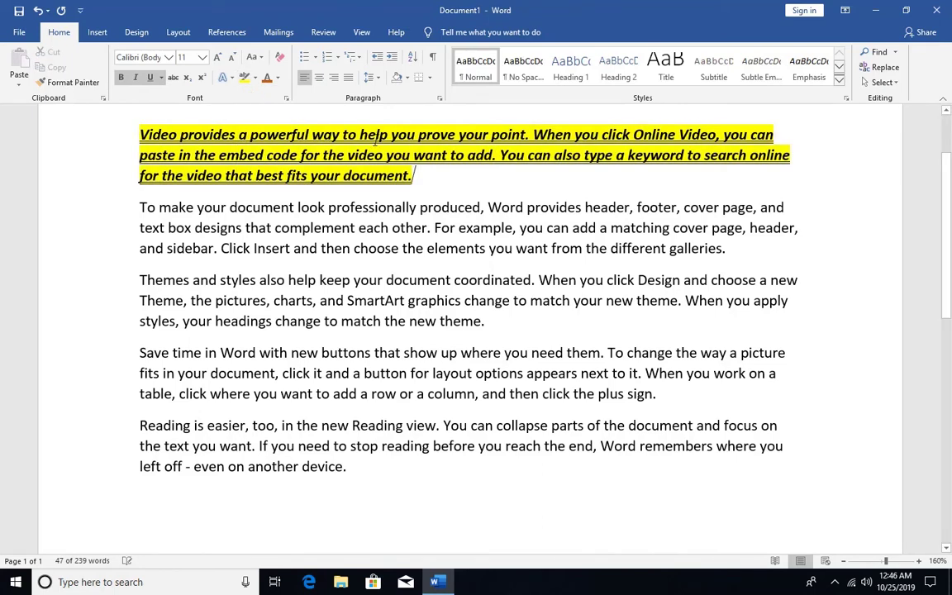
{"action": "left_click", "coordinate": [415, 155]}
{"action": "left_click", "coordinate": [438, 181]}
Copy the first paragraph's formatting with Format Painter onto "Save time in Word with new buttons that show up where you need them"
{"action": "left_click_drag", "start_coordinate": [605, 350], "coordinate": [136, 351]}
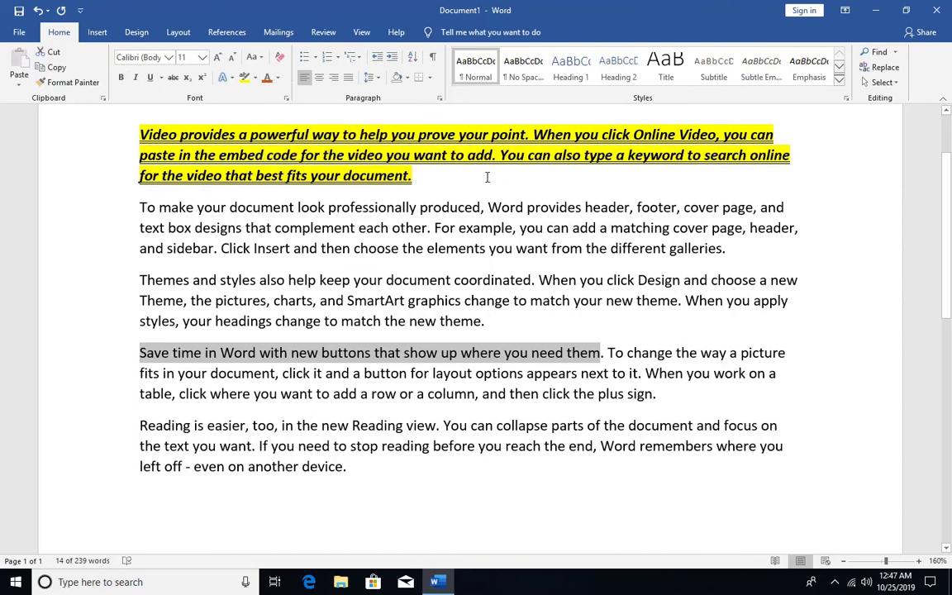
{"action": "left_click", "coordinate": [426, 176]}
{"action": "left_click_drag", "start_coordinate": [418, 175], "coordinate": [159, 132]}
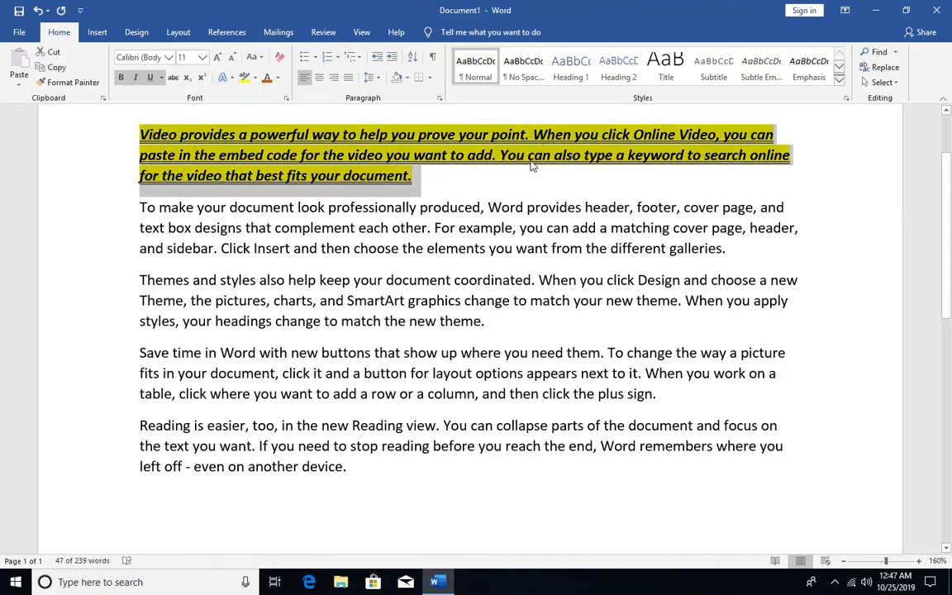
{"action": "left_click", "coordinate": [82, 84]}
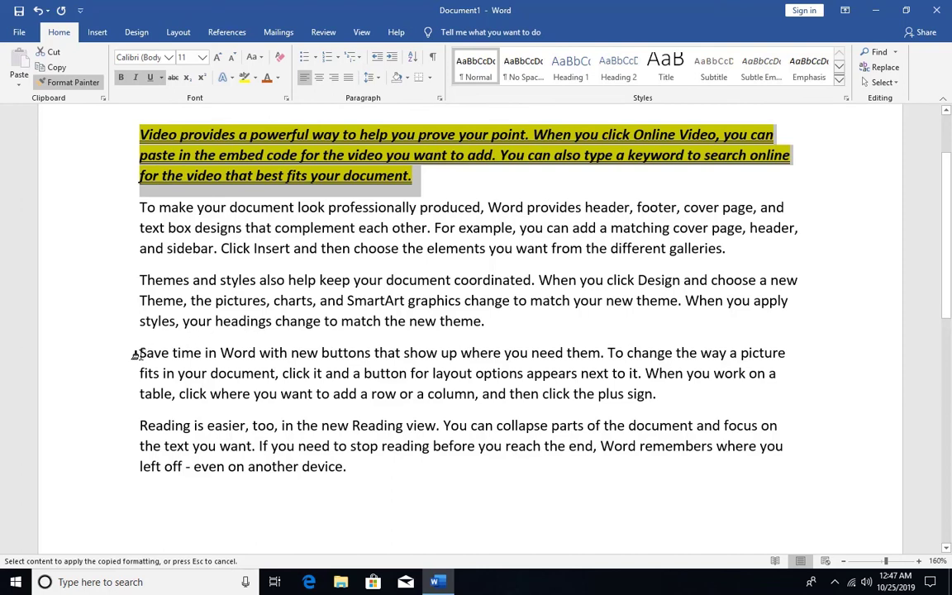
{"action": "mouse_move", "coordinate": [136, 354]}
{"action": "left_mouse_down"}
{"action": "mouse_move", "coordinate": [537, 368]}
{"action": "mouse_move", "coordinate": [601, 353]}
{"action": "left_mouse_up"}
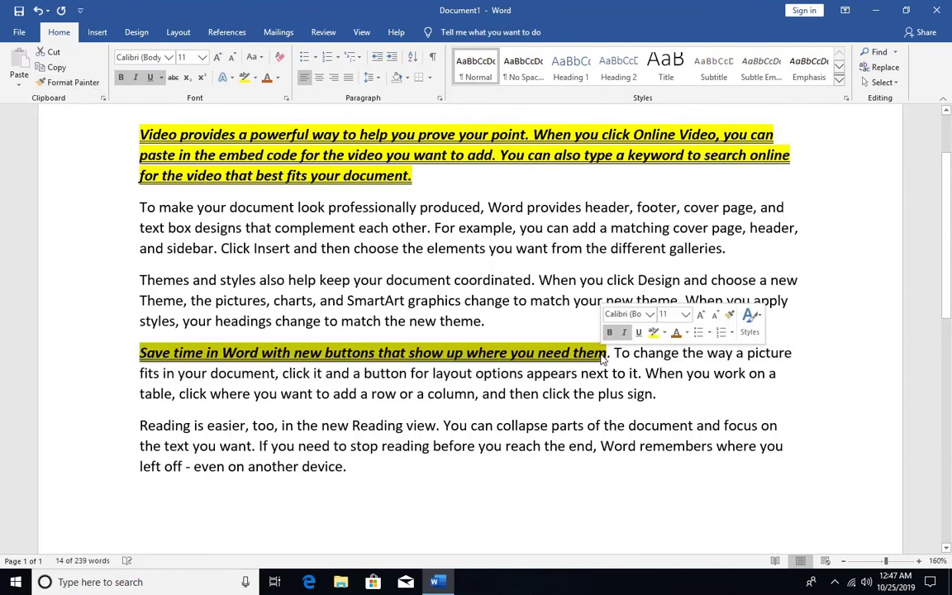
{"action": "left_click", "coordinate": [450, 184]}
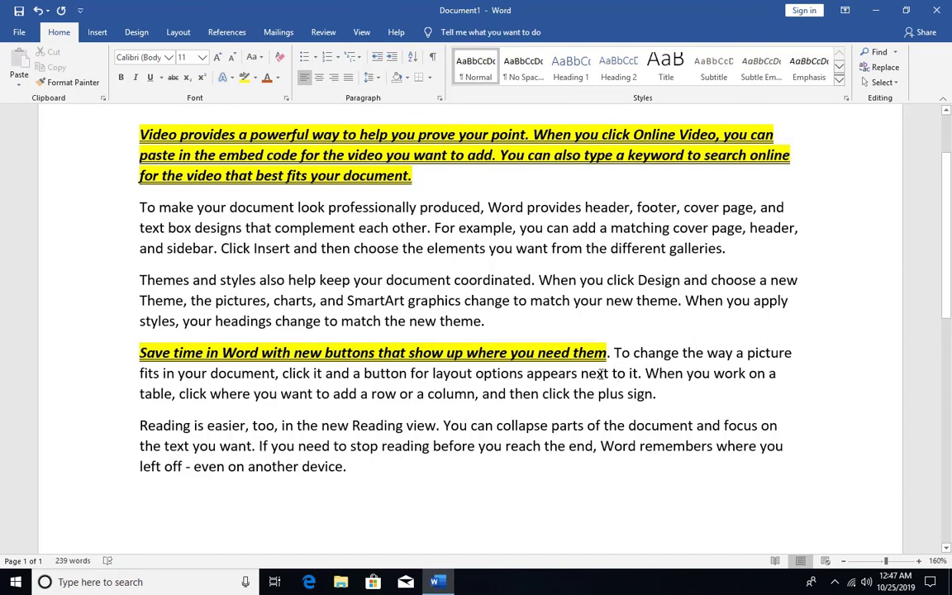
{"action": "left_click", "coordinate": [601, 374]}
Remove the underline and italics from the highlighted first paragraph
{"action": "left_click_drag", "start_coordinate": [412, 175], "coordinate": [146, 121]}
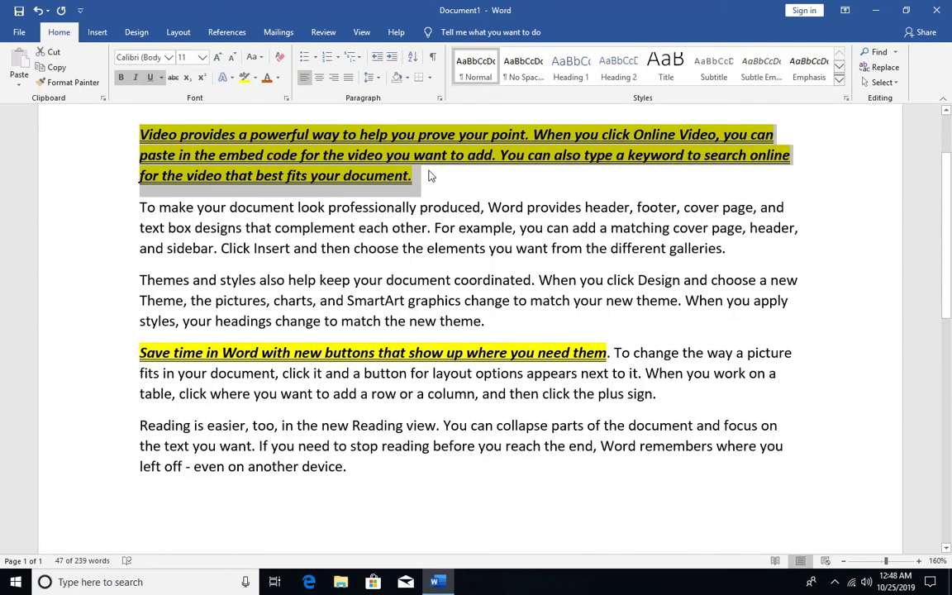
{"action": "left_click", "coordinate": [150, 79]}
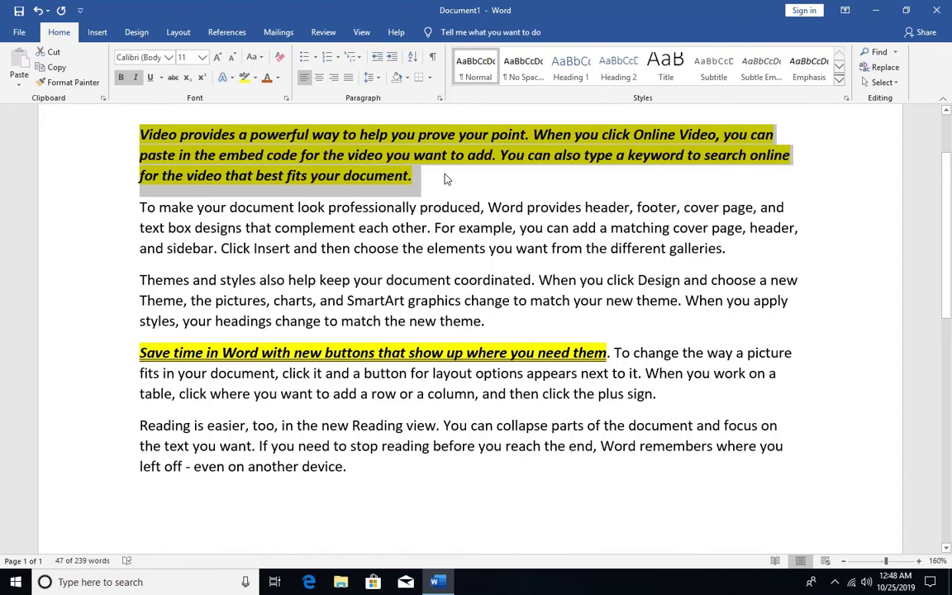
{"action": "left_click", "coordinate": [137, 80]}
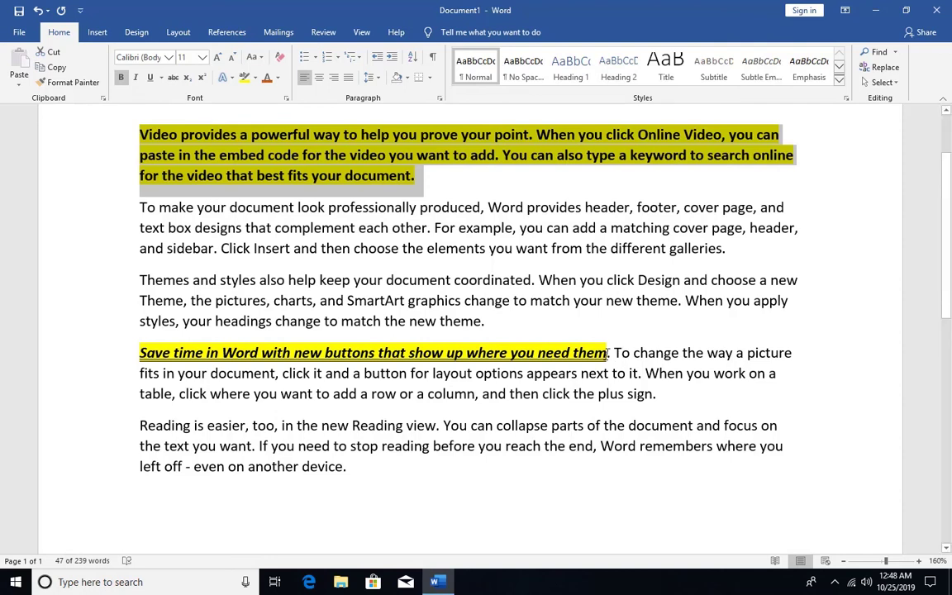
Clear the formatting of the highlighted sentence "Save time in Word with new buttons that show up where you need them"
{"action": "left_click_drag", "start_coordinate": [608, 353], "coordinate": [140, 353]}
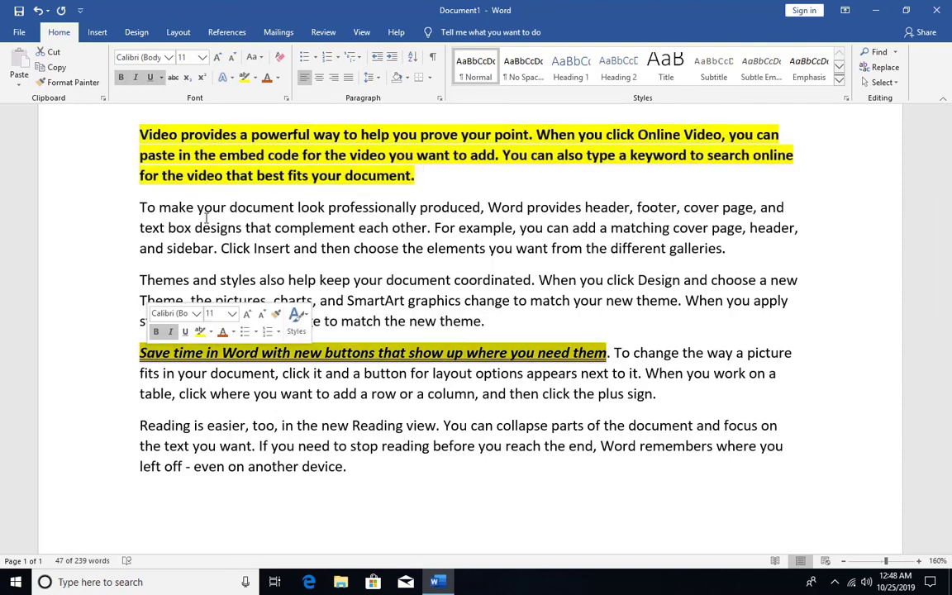
{"action": "left_click", "coordinate": [280, 56]}
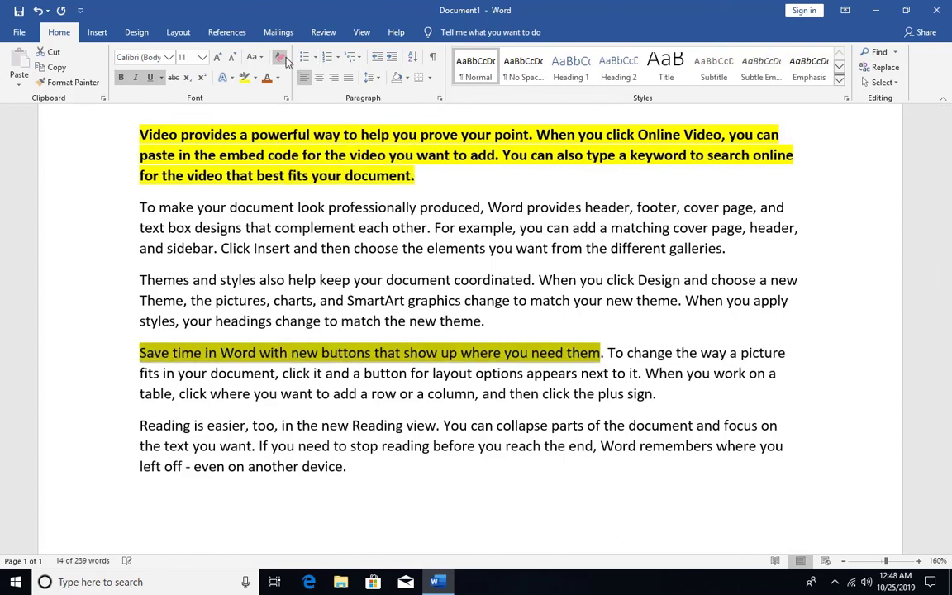
{"action": "left_click", "coordinate": [788, 352]}
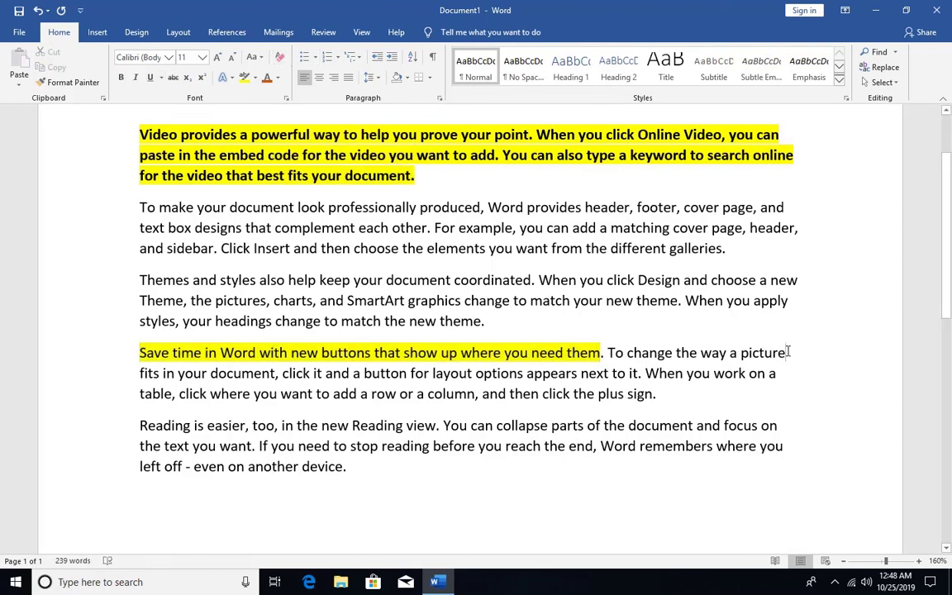